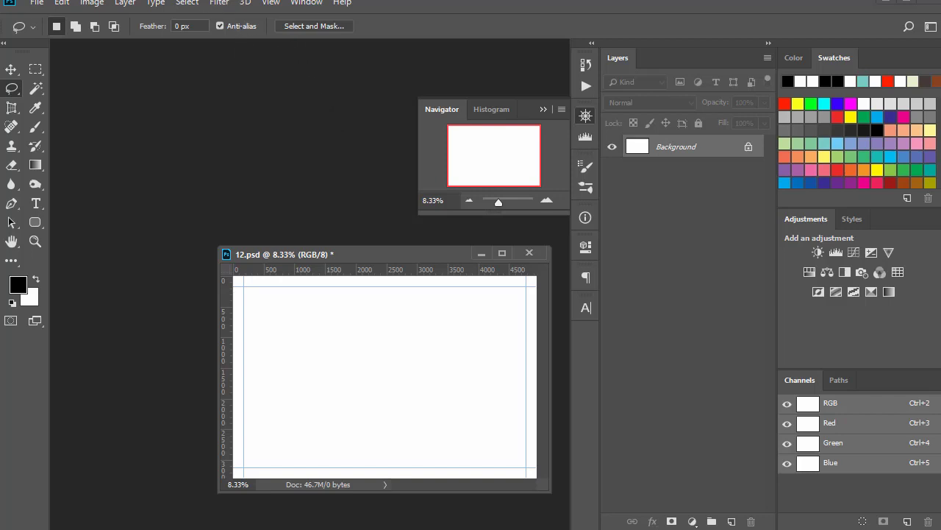
Step: Rotate Scan1.JPG 90° clockwise and duplicate its background layer
{"action": "left_click_drag", "start_coordinate": [140, 3], "coordinate": [148, 157]}
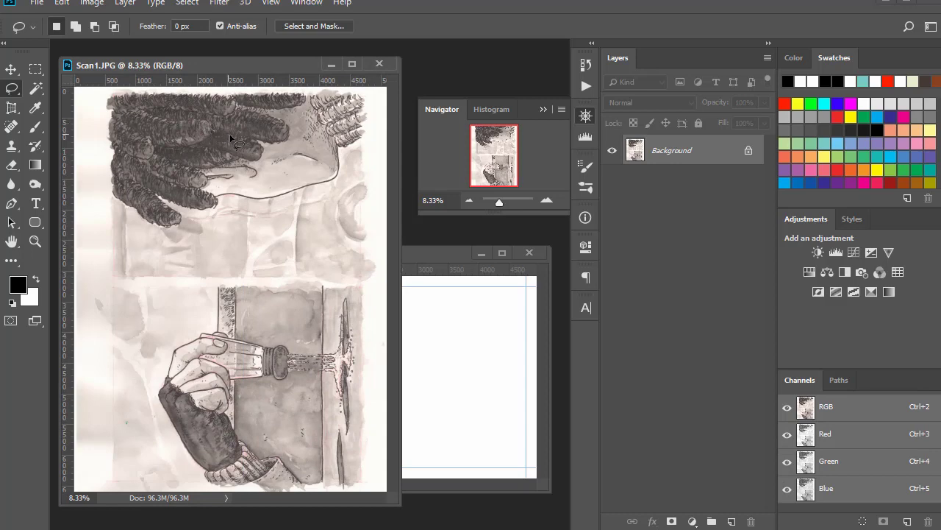
{"action": "key", "text": "ctrl+shift+r"}
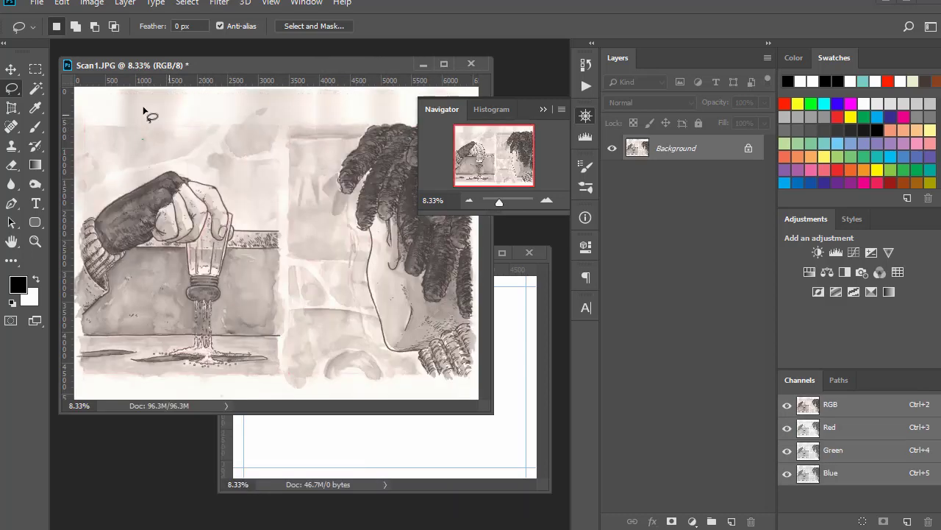
{"action": "left_click", "coordinate": [35, 68]}
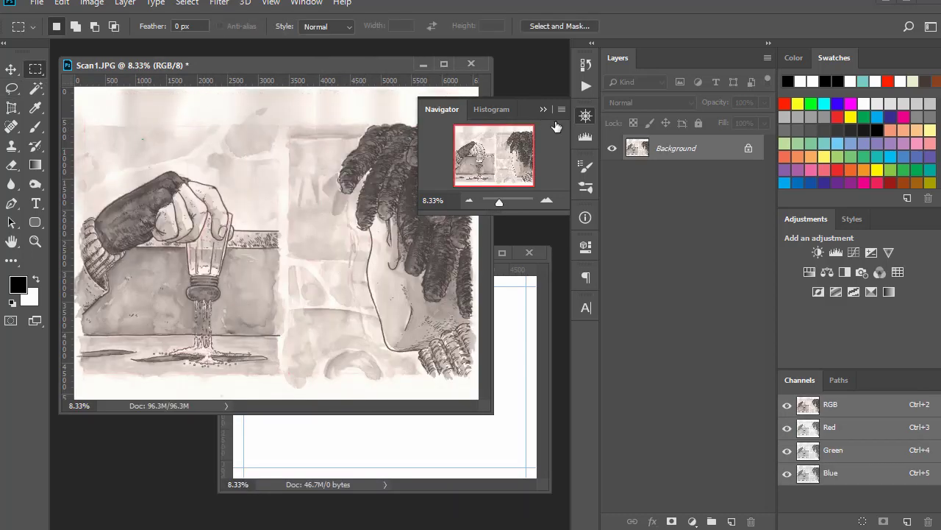
{"action": "left_click", "coordinate": [589, 116]}
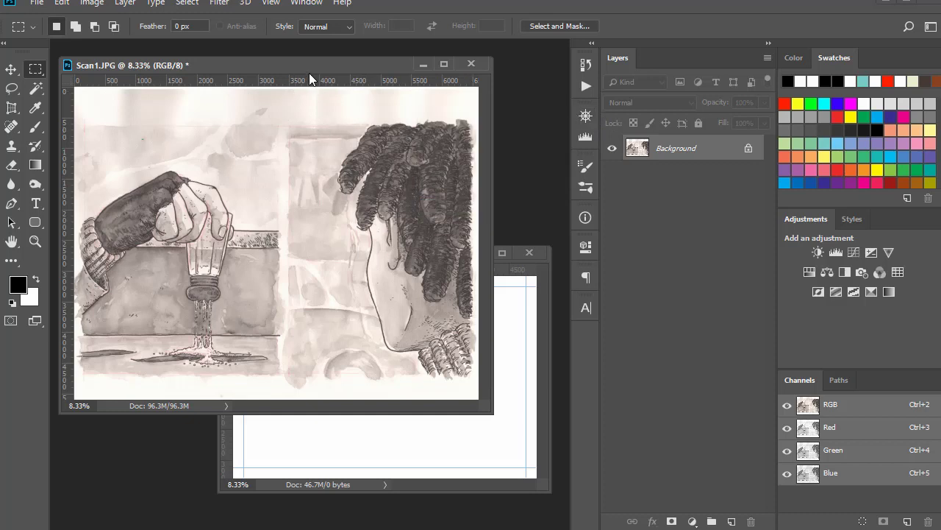
{"action": "key", "text": "ctrl+j"}
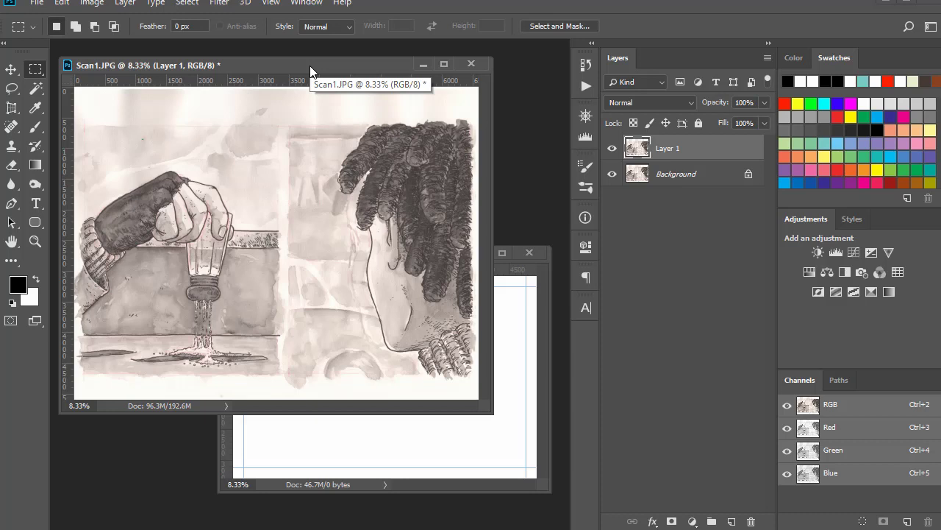
Step: Darken the duplicated scan layer with Levels, setting the input black point to 88 and the midtones to 0.71
{"action": "key", "text": "i"}
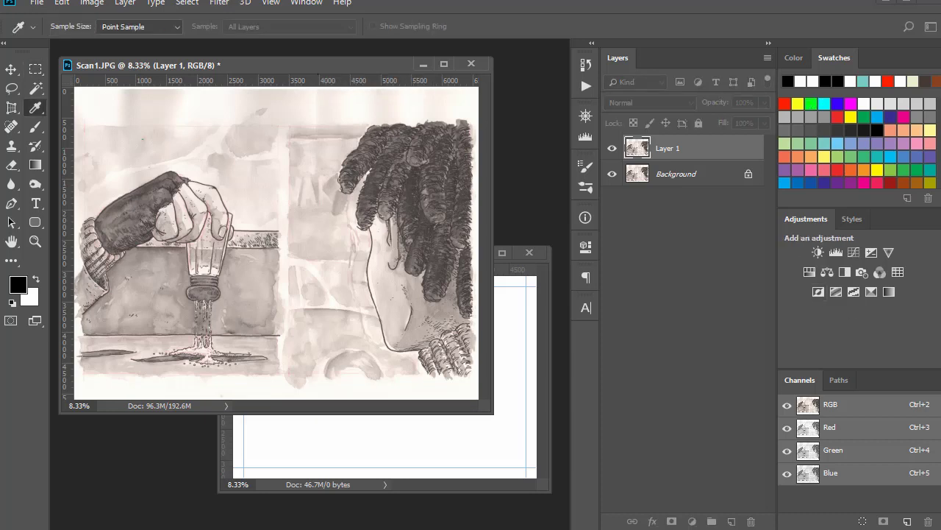
{"action": "key", "text": "ctrl+alt+l"}
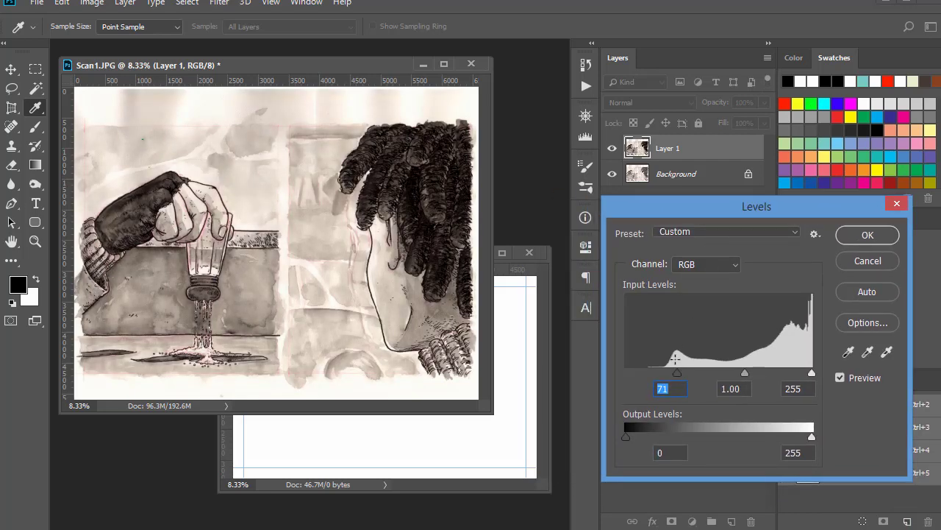
{"action": "key", "text": "Up"}
{"action": "key", "text": "Up"}
{"action": "key", "text": "Up"}
{"action": "key", "text": "Up"}
{"action": "key", "text": "Up"}
{"action": "key", "text": "Up"}
{"action": "key", "text": "Up"}
{"action": "key", "text": "Up"}
{"action": "key", "text": "Up"}
{"action": "key", "text": "Up"}
{"action": "key", "text": "Up"}
{"action": "key", "text": "Up"}
{"action": "key", "text": "Up"}
{"action": "key", "text": "Up"}
{"action": "key", "text": "Up"}
{"action": "key", "text": "Up"}
{"action": "key", "text": "Up"}
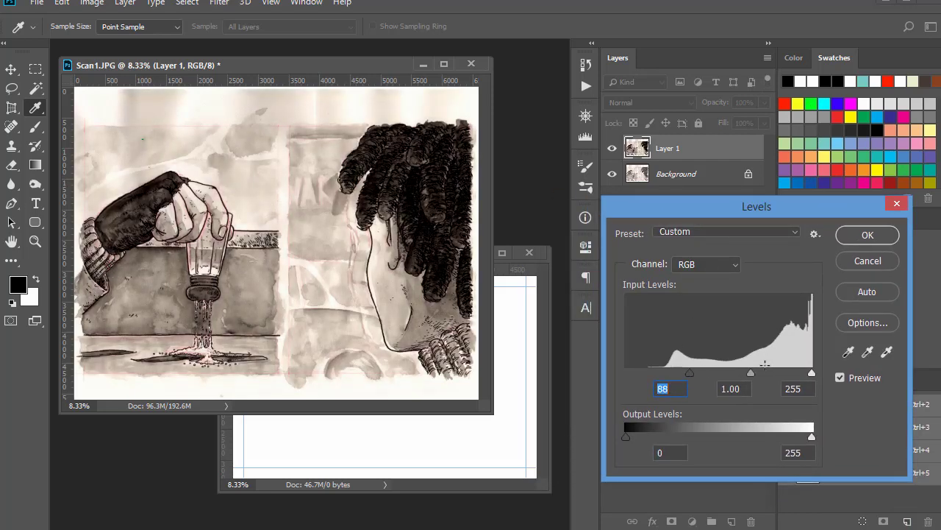
{"action": "left_click_drag", "start_coordinate": [751, 374], "coordinate": [762, 373]}
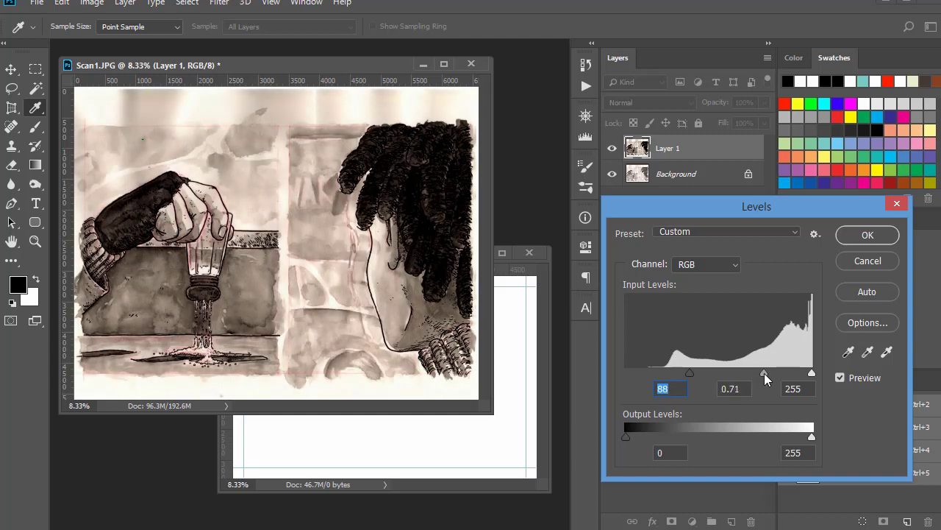
{"action": "key", "text": "Tab"}
{"action": "left_click", "coordinate": [873, 234]}
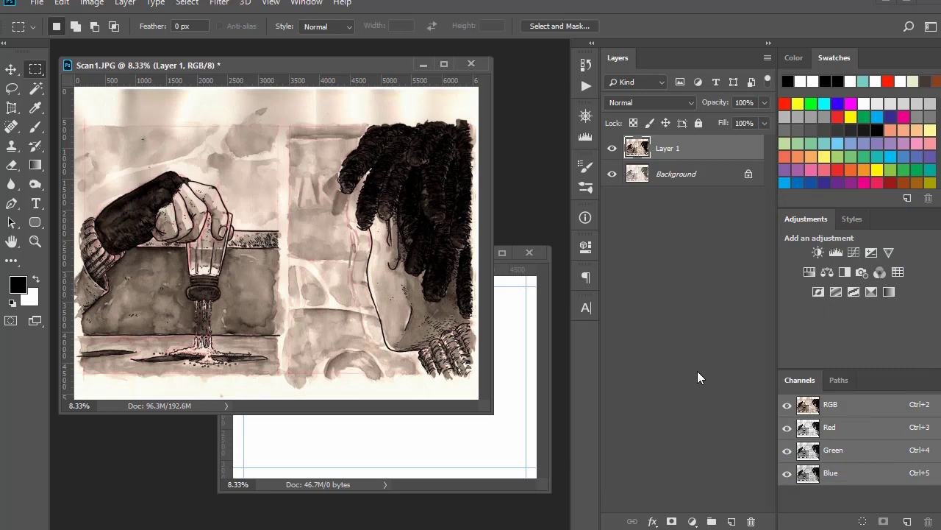
Step: Examine the red pencil lines around the hand and shaker up close, comparing the Red channel with the RGB composite
{"action": "key", "text": "ctrl+plus"}
{"action": "key", "text": "ctrl+plus"}
{"action": "key", "text": "ctrl+plus"}
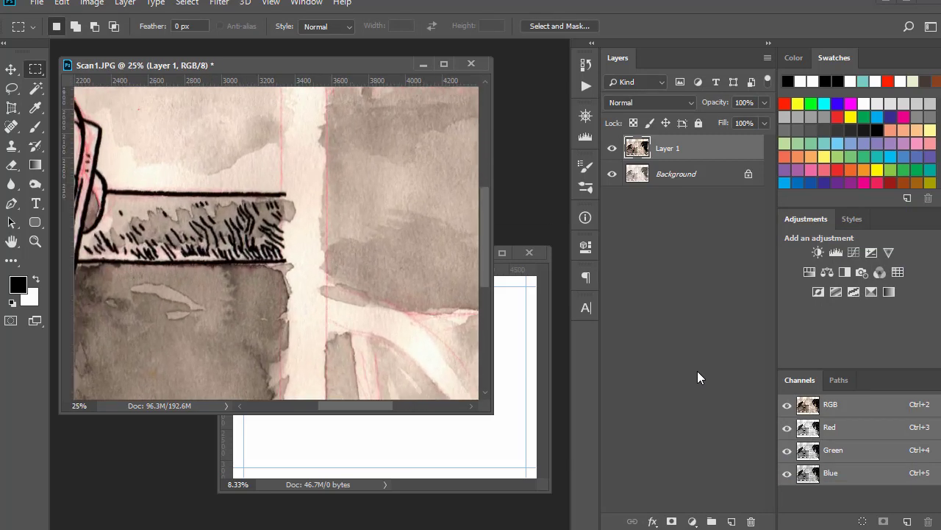
{"action": "key", "text": "ctrl+plus"}
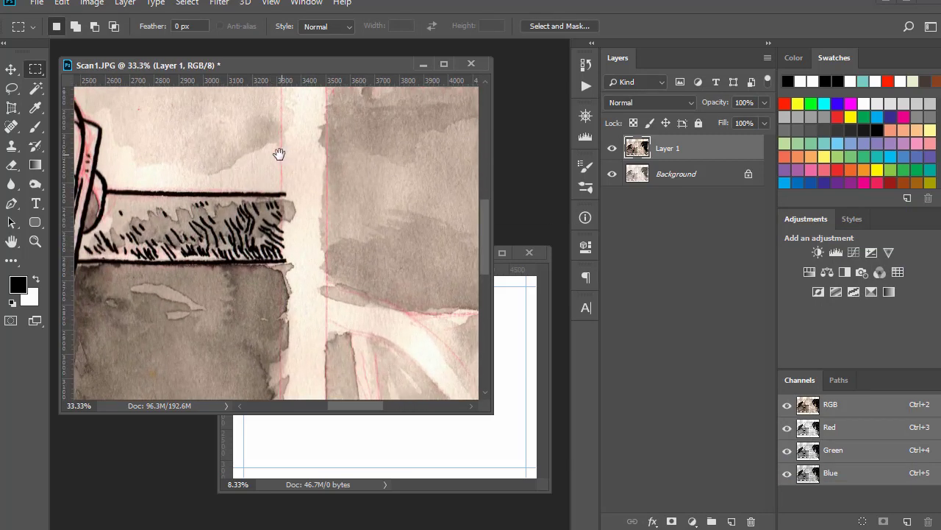
{"action": "left_click_drag", "start_coordinate": [279, 153], "coordinate": [320, 250]}
{"action": "left_click_drag", "start_coordinate": [237, 244], "coordinate": [344, 248]}
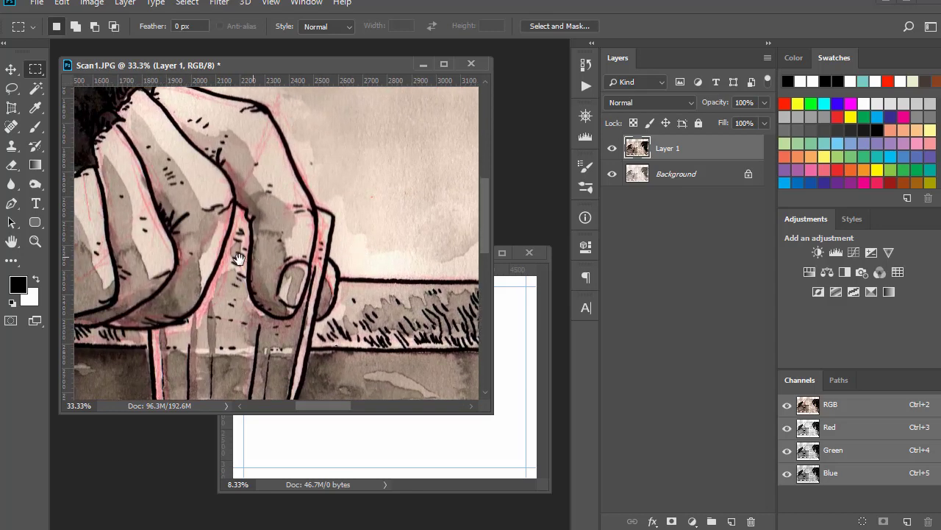
{"action": "left_click_drag", "start_coordinate": [239, 259], "coordinate": [303, 134]}
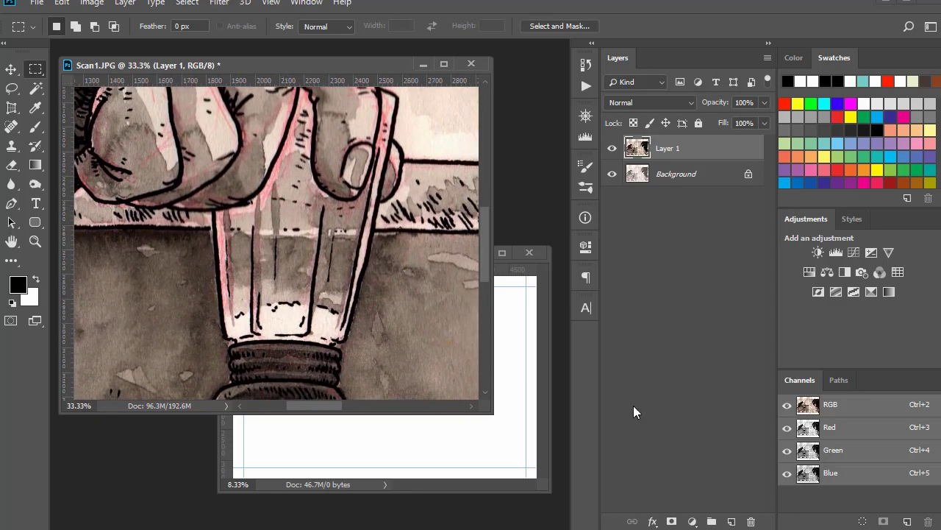
{"action": "left_click_drag", "start_coordinate": [421, 250], "coordinate": [408, 308]}
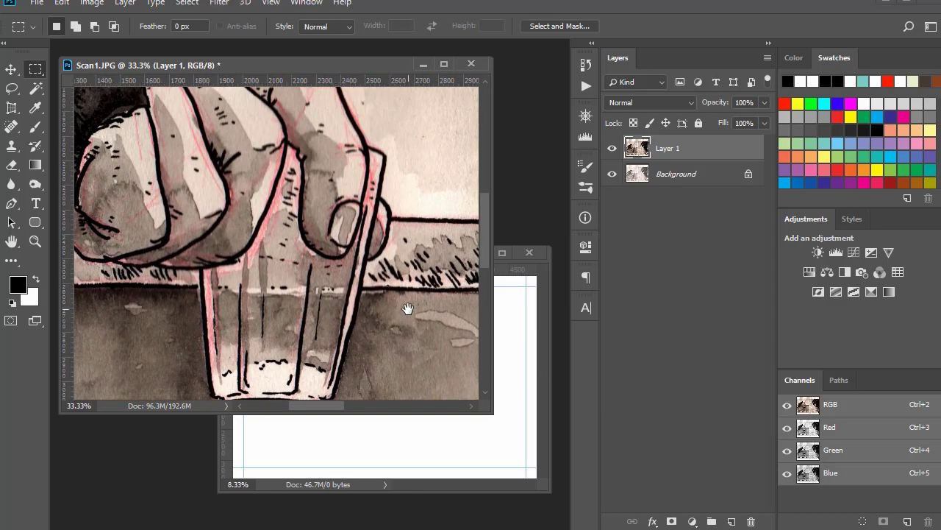
{"action": "left_click", "coordinate": [849, 434]}
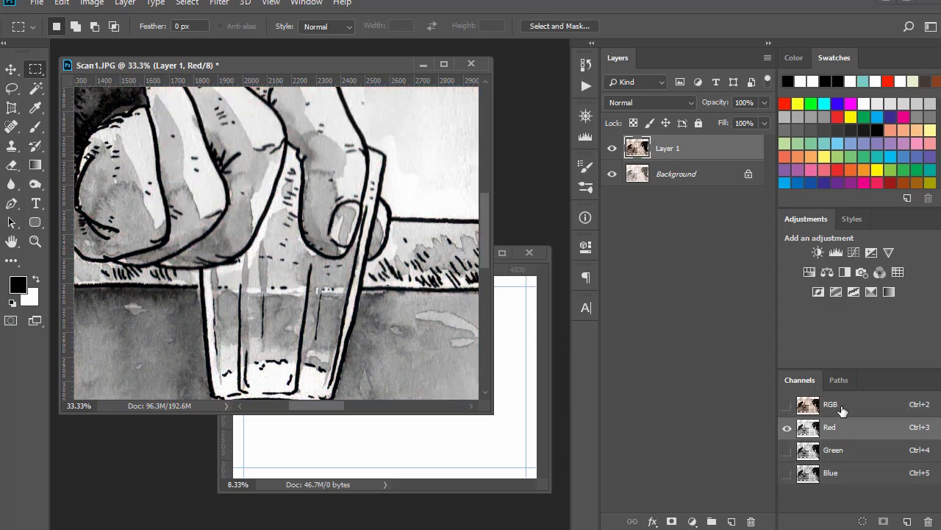
{"action": "left_click", "coordinate": [838, 404]}
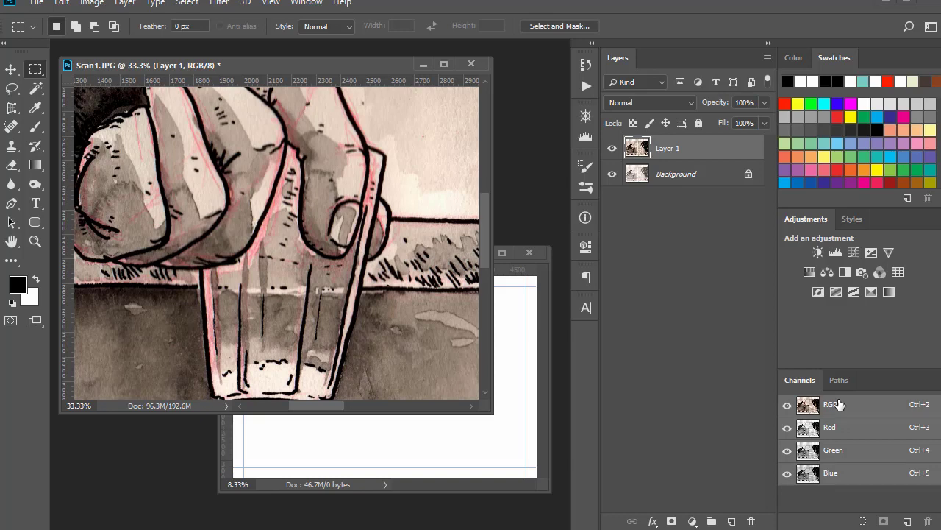
Step: Isolate the scan's Red channel and copy its entire contents into 12.psd as a new layer
{"action": "key", "text": "ctrl+minus"}
{"action": "key", "text": "ctrl+minus"}
{"action": "key", "text": "ctrl+minus"}
{"action": "key", "text": "ctrl+minus"}
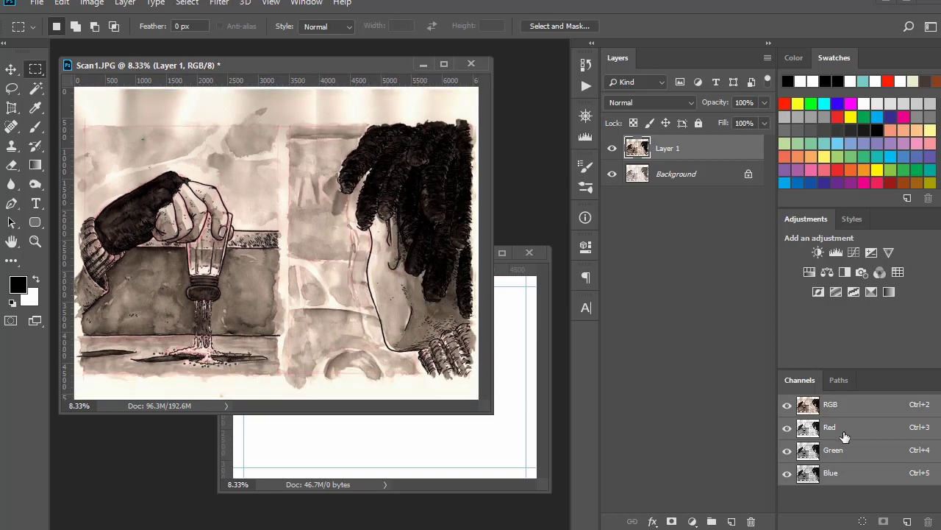
{"action": "left_click", "coordinate": [844, 433]}
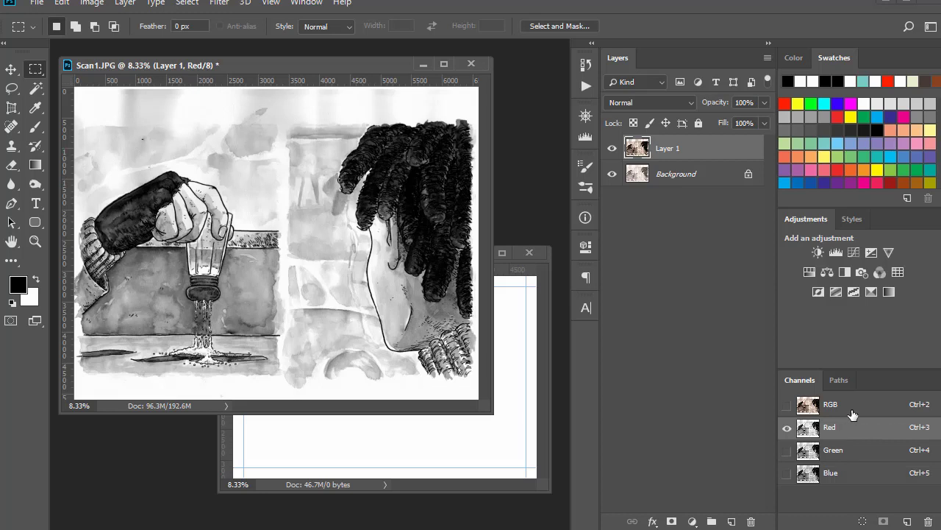
{"action": "mouse_move", "coordinate": [853, 415]}
{"action": "left_mouse_down"}
{"action": "mouse_move", "coordinate": [859, 422]}
{"action": "mouse_move", "coordinate": [844, 428]}
{"action": "left_mouse_up"}
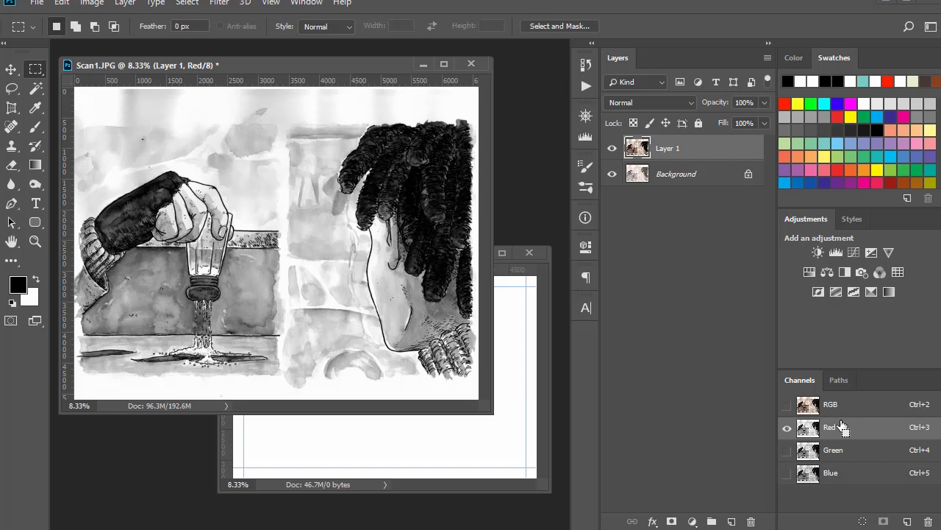
{"action": "left_click", "coordinate": [219, 246], "text": "ctrl"}
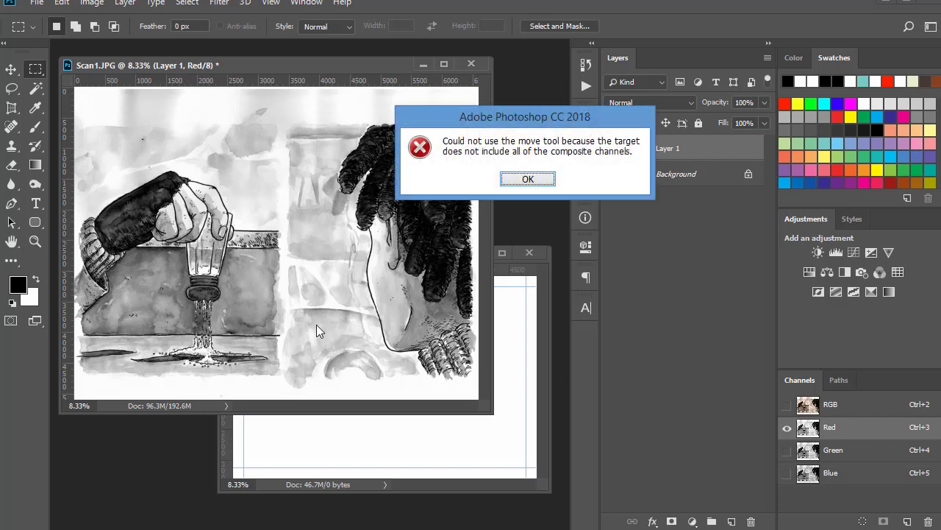
{"action": "left_click", "coordinate": [509, 182]}
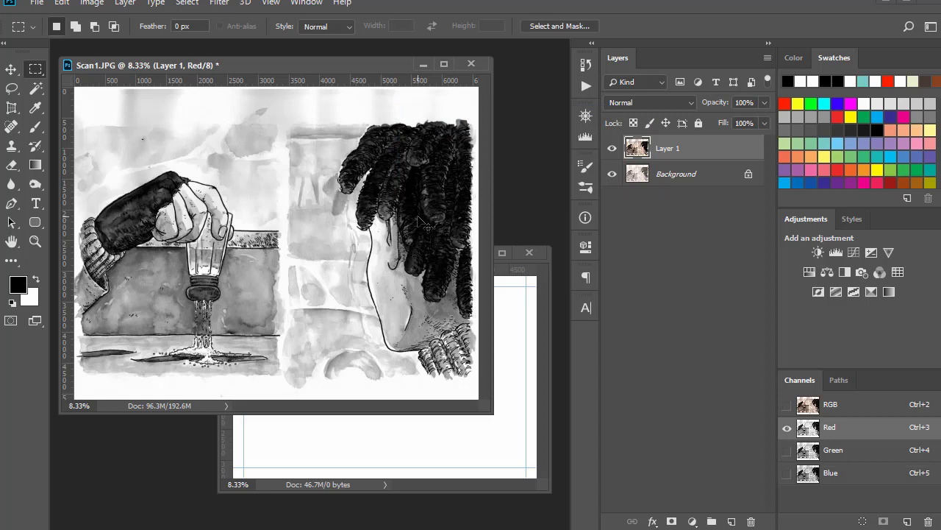
{"action": "left_click_drag", "start_coordinate": [281, 258], "coordinate": [368, 448]}
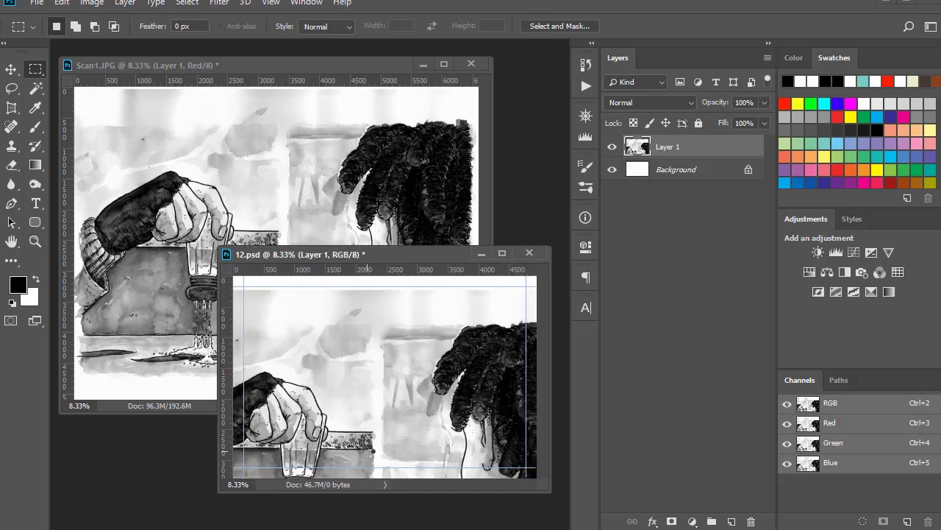
Step: Close Scan1.JPG without saving its changes and reposition the 12.psd window in the workspace
{"action": "left_click", "coordinate": [470, 63]}
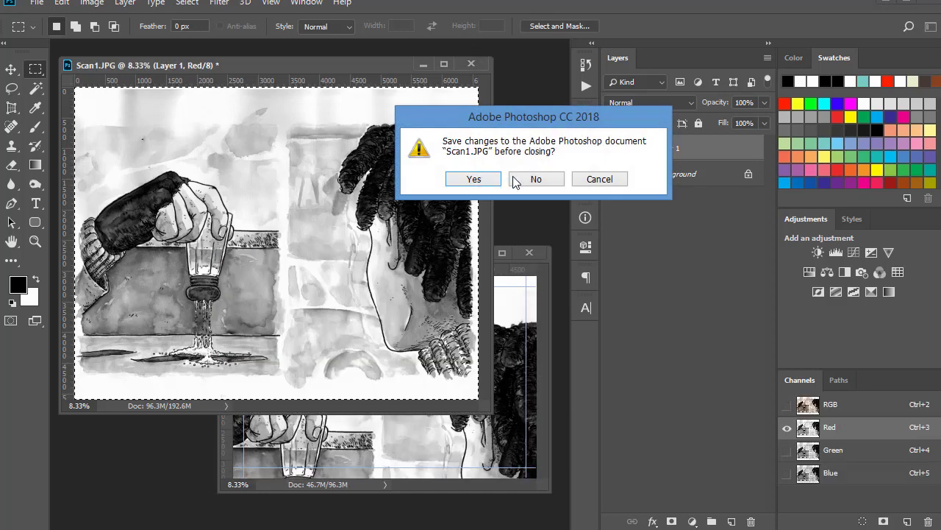
{"action": "key", "text": "Return"}
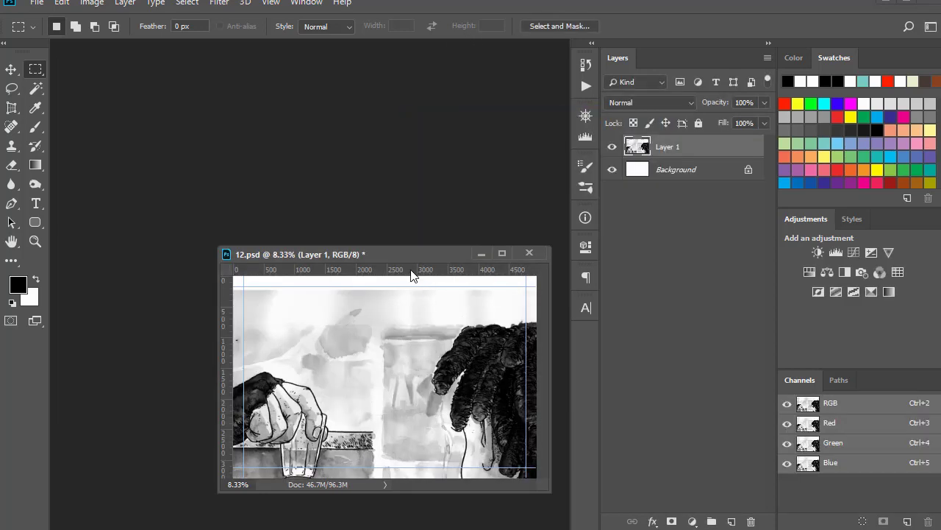
{"action": "left_click_drag", "start_coordinate": [418, 253], "coordinate": [261, 59]}
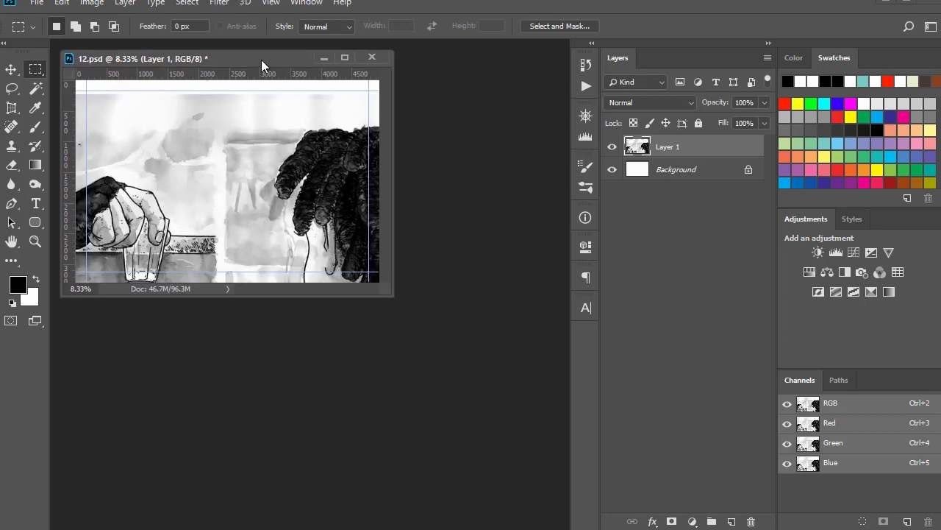
Step: Free-transform the pasted artwork layer in 12.psd, moving it up and scaling it down to about 73%
{"action": "key", "text": "ctrl+plus"}
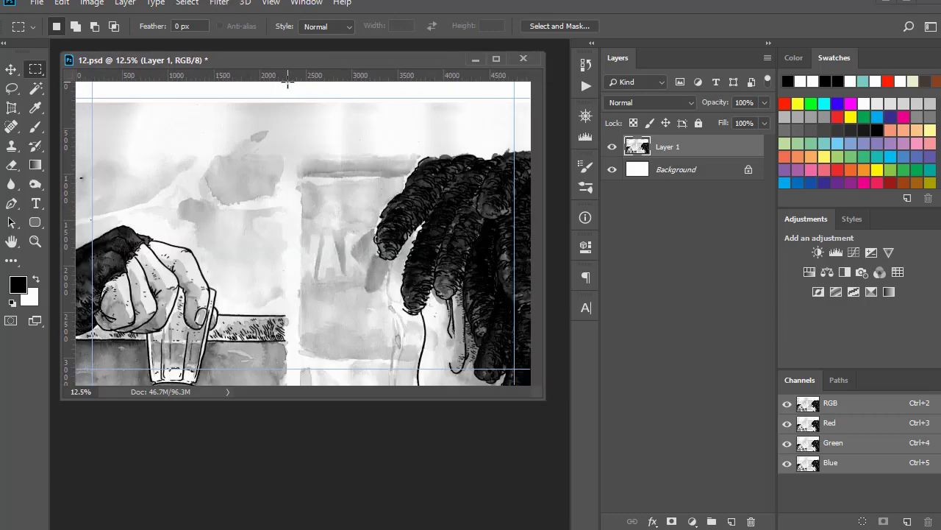
{"action": "key", "text": "ctrl+minus"}
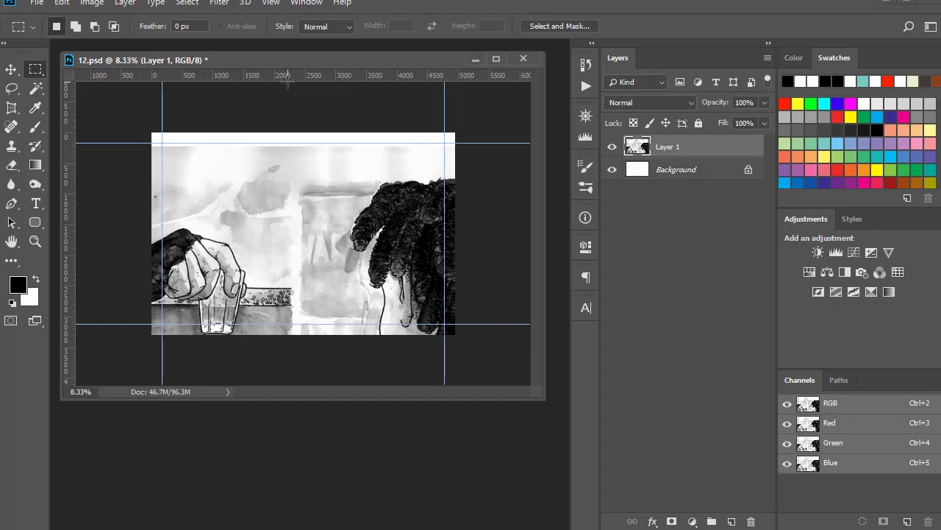
{"action": "key", "text": "ctrl+t"}
{"action": "left_click_drag", "start_coordinate": [254, 261], "coordinate": [270, 207]}
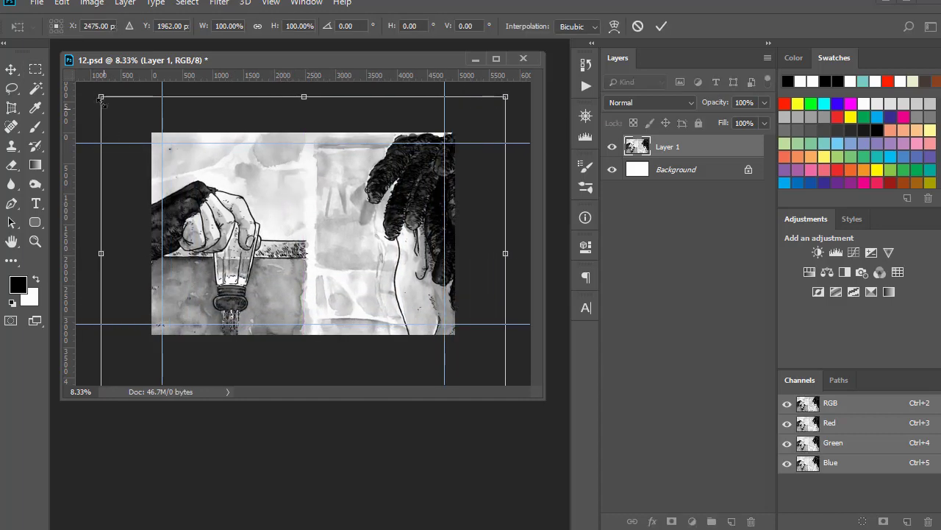
{"action": "left_click_drag", "start_coordinate": [101, 97], "coordinate": [156, 138]}
{"action": "key", "text": "ctrl+plus"}
{"action": "key", "text": "ctrl+plus"}
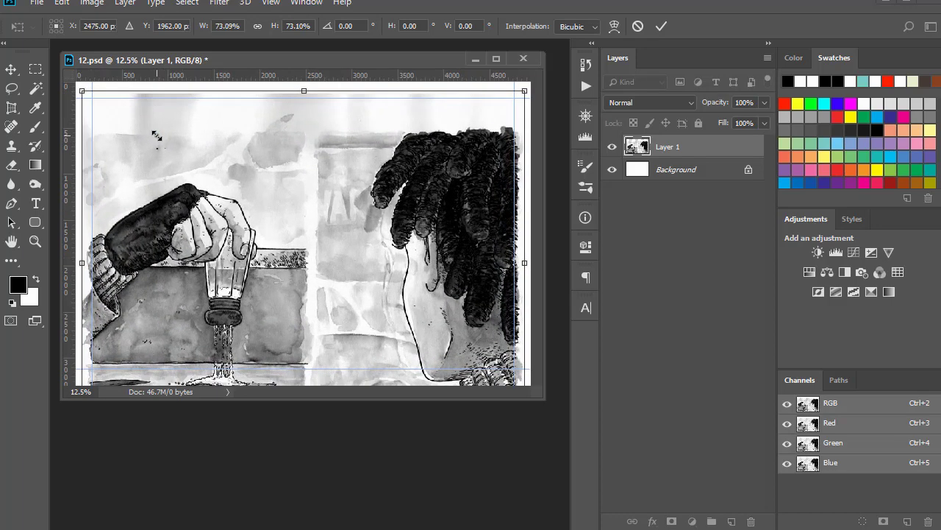
{"action": "key", "text": "ctrl+minus"}
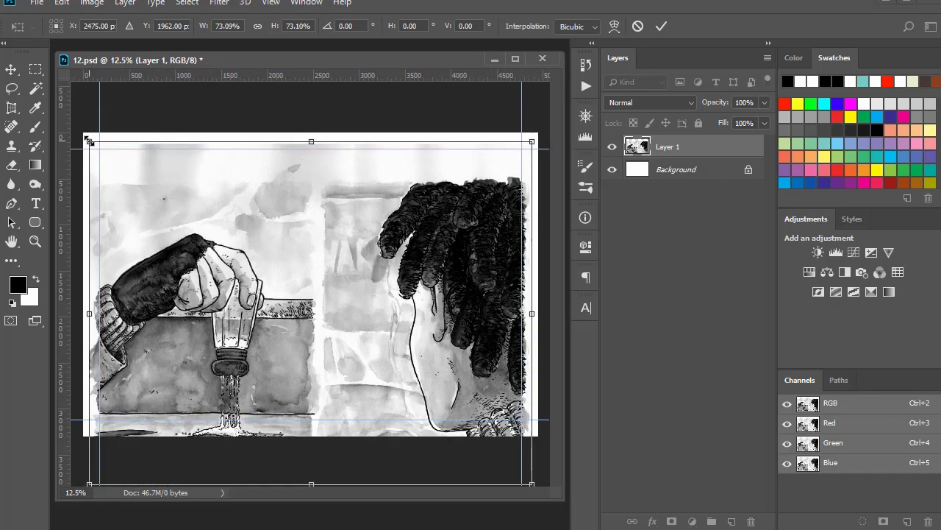
Step: Finish the artwork layer's free transform, moving it up over the page guides and enlarging it to about 73.7%
{"action": "left_click_drag", "start_coordinate": [90, 142], "coordinate": [88, 141]}
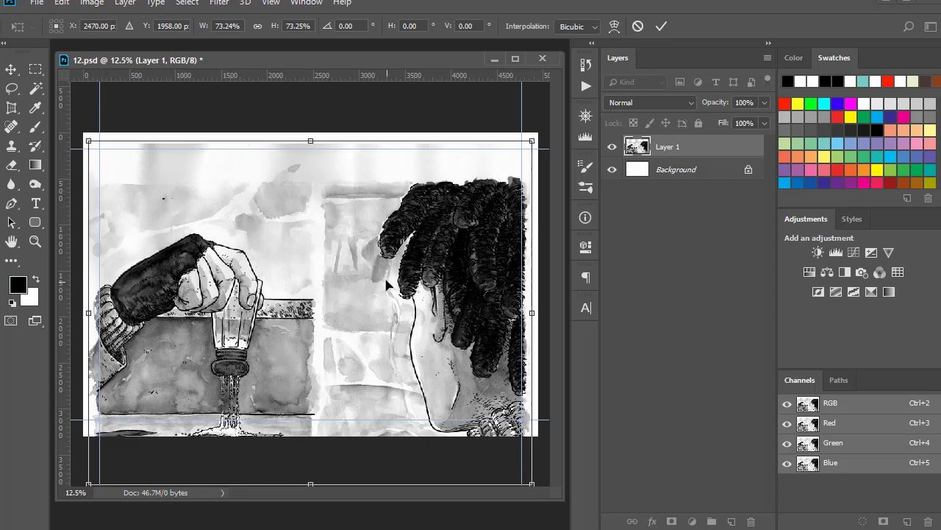
{"action": "left_click_drag", "start_coordinate": [385, 287], "coordinate": [388, 247]}
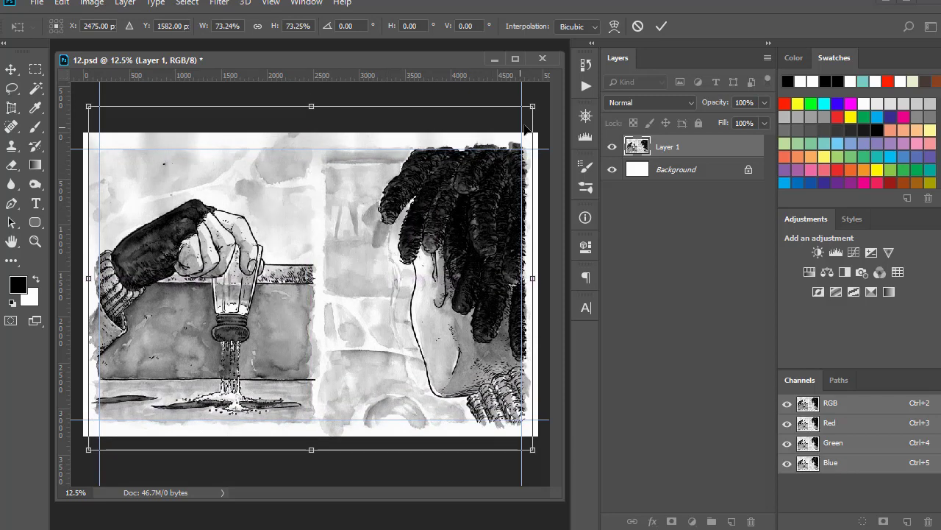
{"action": "left_click_drag", "start_coordinate": [534, 104], "coordinate": [535, 104]}
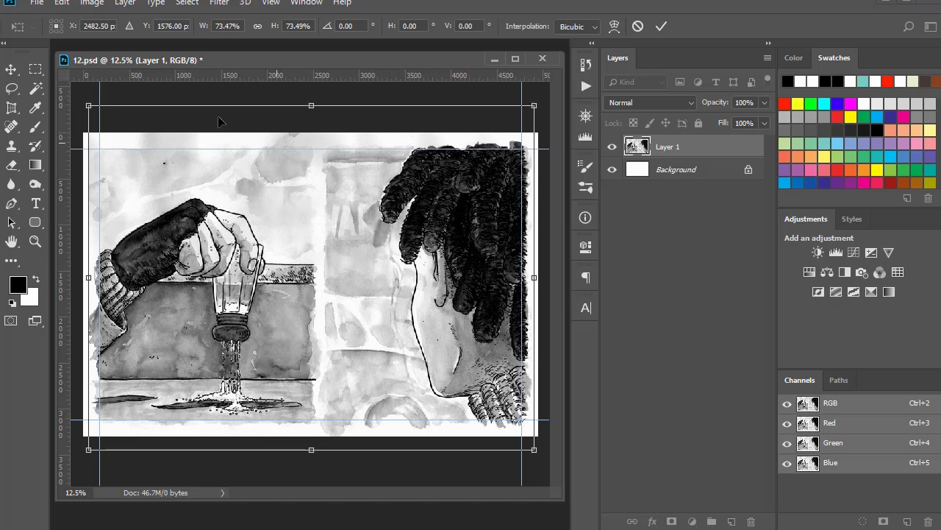
{"action": "left_click_drag", "start_coordinate": [89, 105], "coordinate": [89, 103]}
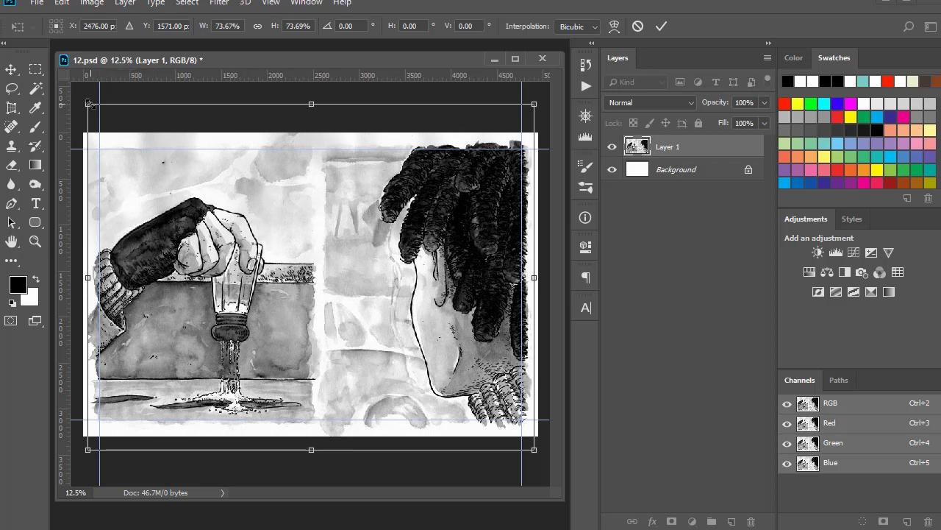
{"action": "key", "text": "Return"}
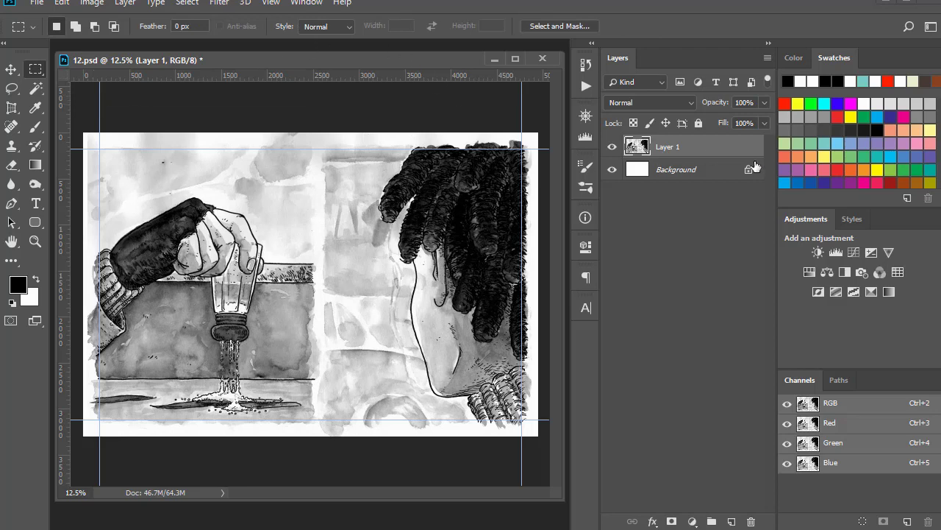
Step: Open the recent file lines_semibold.jpg
{"action": "key", "text": "alt+Tab"}
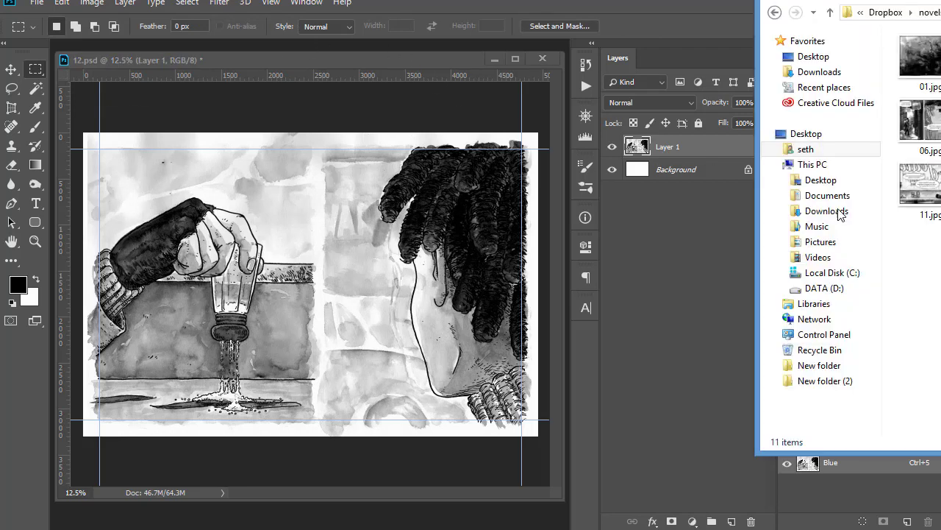
{"action": "left_click", "coordinate": [465, 9]}
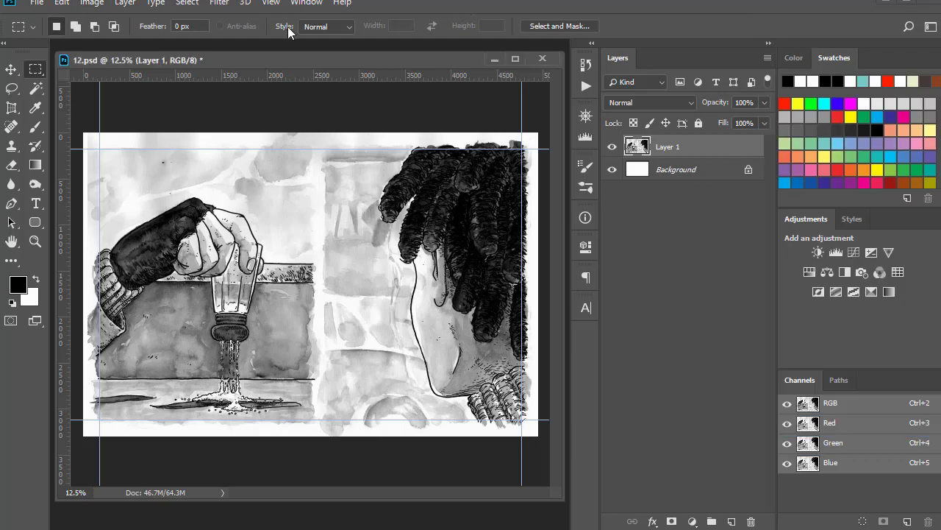
{"action": "left_click", "coordinate": [37, 5]}
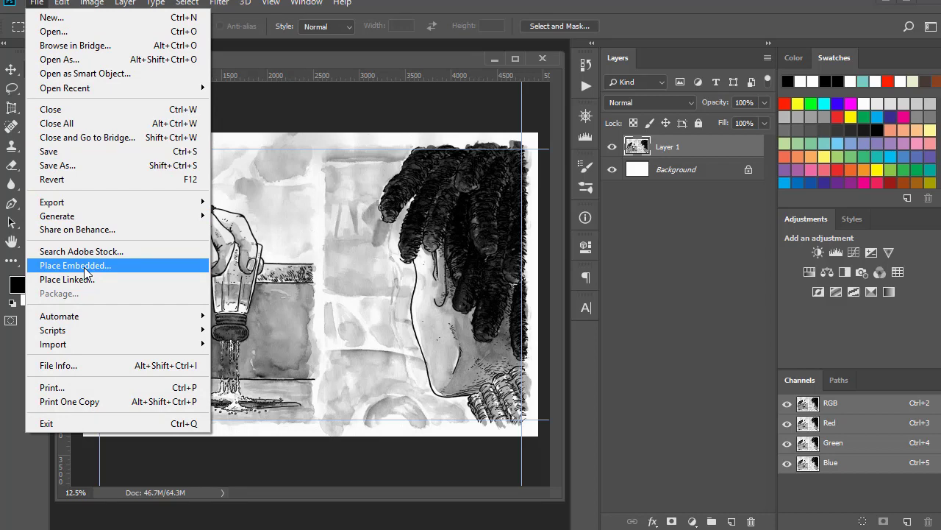
{"action": "mouse_move", "coordinate": [182, 93]}
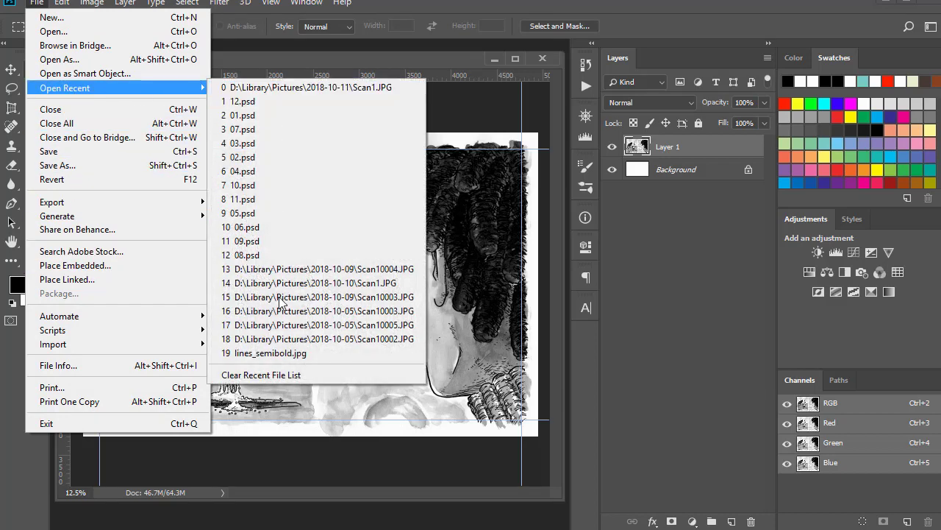
{"action": "left_click", "coordinate": [267, 354]}
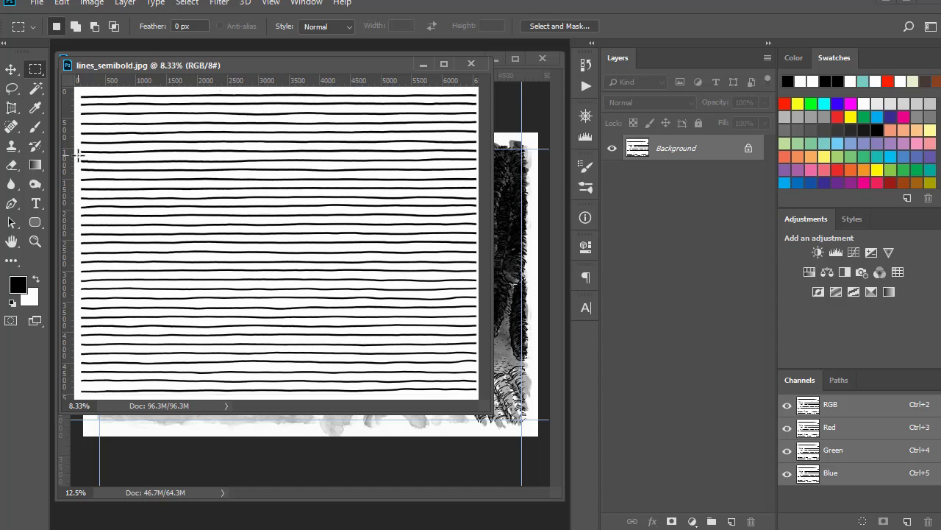
Step: Copy one ink line strip from lines_semibold.jpg into 12.psd as a new layer and align it with the upper guide
{"action": "left_click_drag", "start_coordinate": [77, 157], "coordinate": [504, 200]}
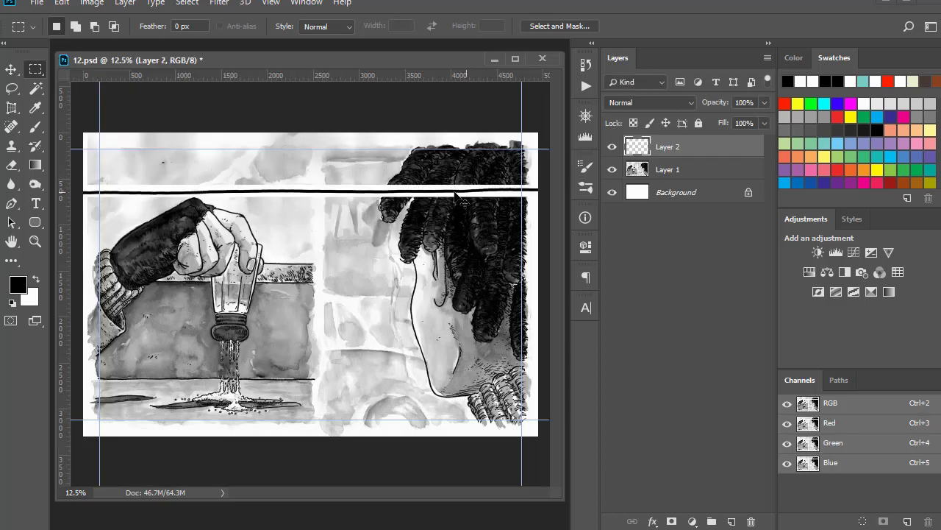
{"action": "left_click_drag", "start_coordinate": [301, 196], "coordinate": [294, 150]}
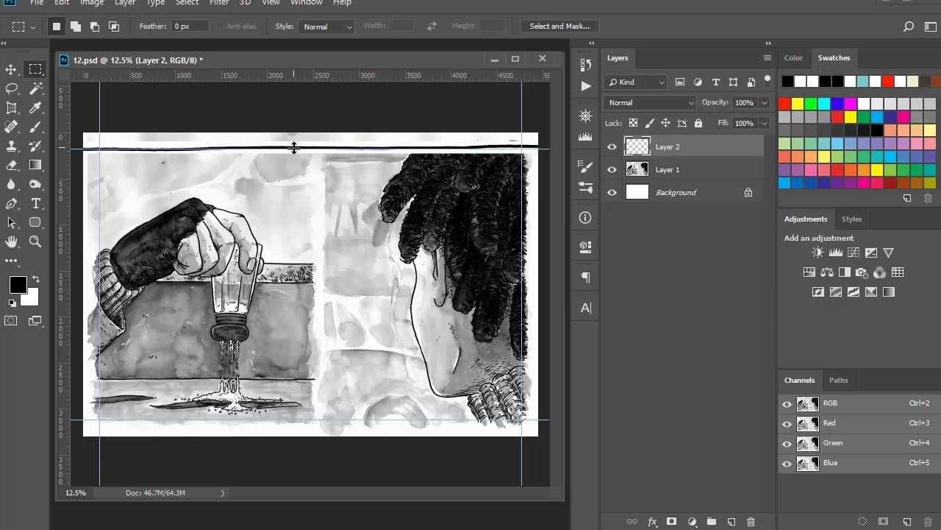
{"action": "left_click_drag", "start_coordinate": [172, 158], "coordinate": [286, 153]}
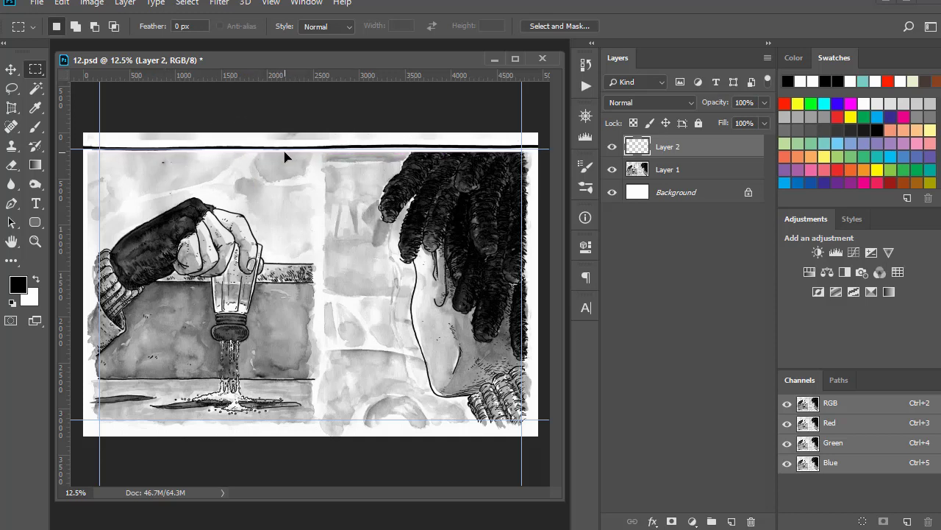
{"action": "key", "text": "shift+Down"}
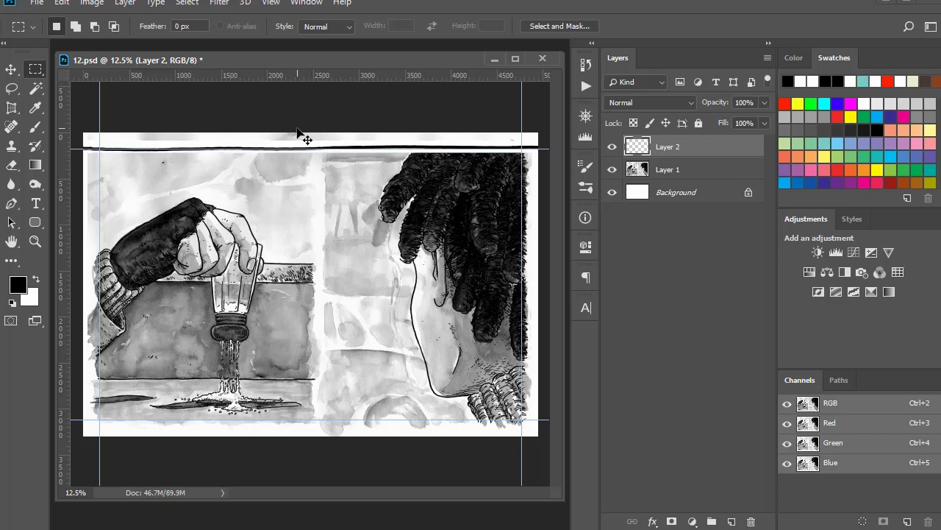
{"action": "key", "text": "shift+Down"}
{"action": "key", "text": "shift+Down"}
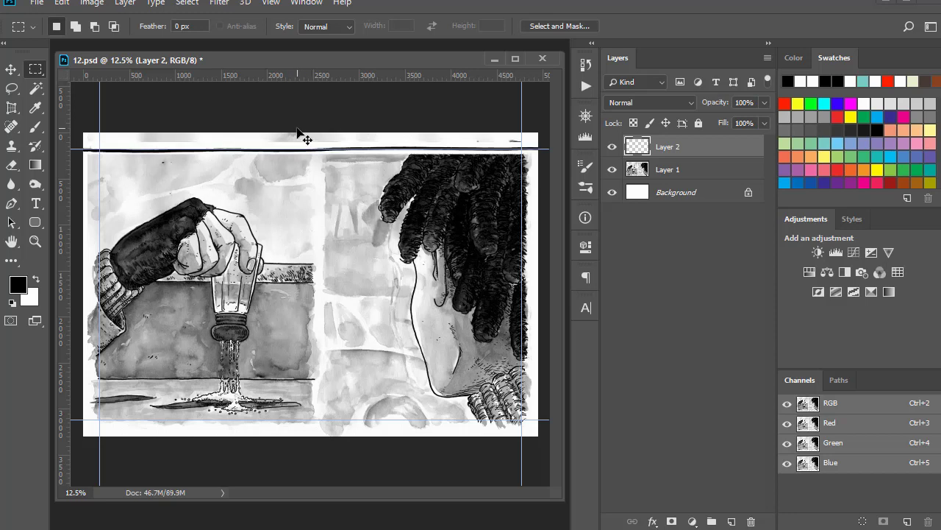
Step: Rotate the upper border line very slightly so it runs level along the guide
{"action": "key", "text": "ctrl+t"}
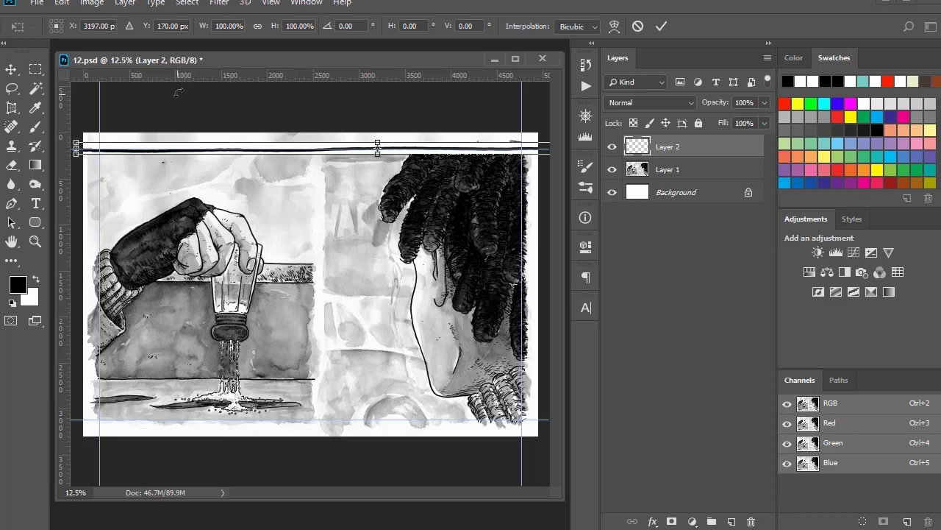
{"action": "left_click_drag", "start_coordinate": [179, 92], "coordinate": [178, 93]}
{"action": "key", "text": "Return"}
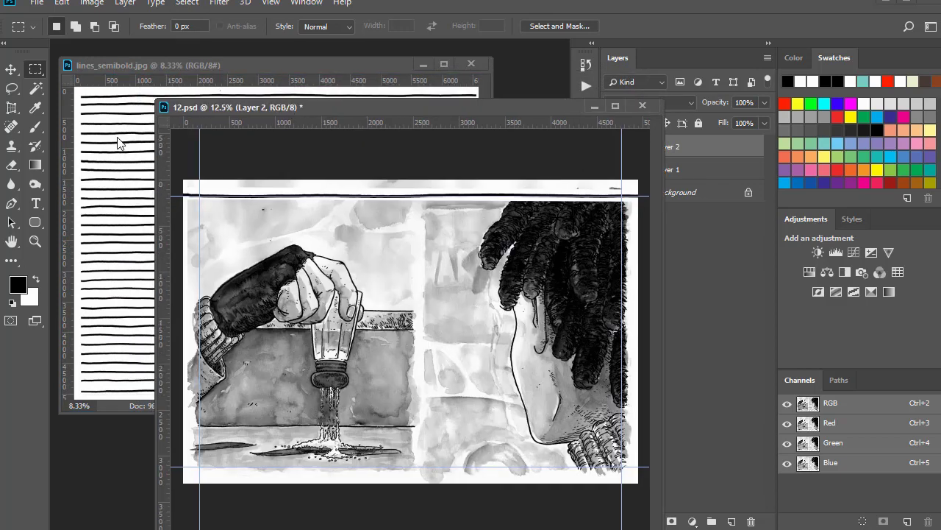
Step: Copy a second line into 12.psd, align it with the lower guide, and merge it with the upper border line layer
{"action": "left_click", "coordinate": [123, 149]}
{"action": "left_click_drag", "start_coordinate": [157, 162], "coordinate": [164, 183]}
{"action": "left_click_drag", "start_coordinate": [295, 377], "coordinate": [299, 467]}
{"action": "left_click", "coordinate": [672, 170]}
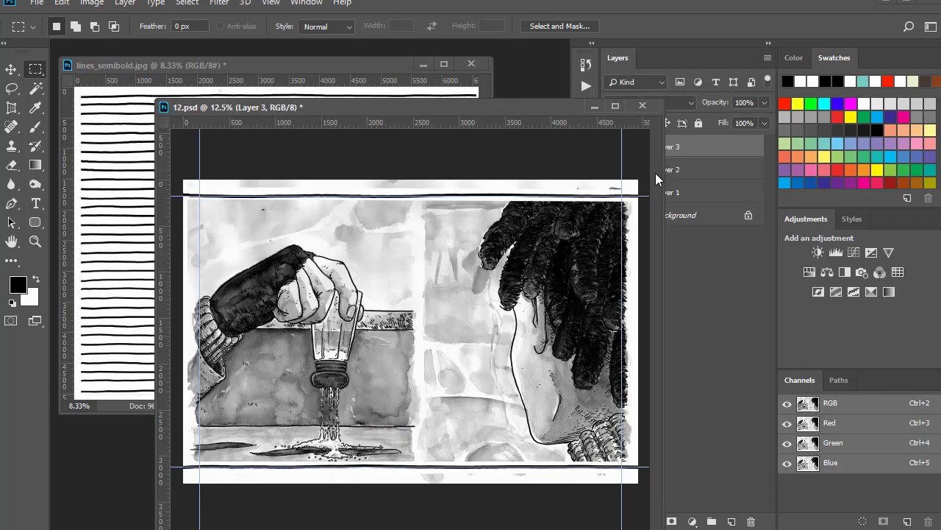
{"action": "key", "text": "ctrl+e"}
Step: Copy another line from lines_semibold.jpg into 12.psd as a new layer and rotate it 90°
{"action": "left_click", "coordinate": [111, 143]}
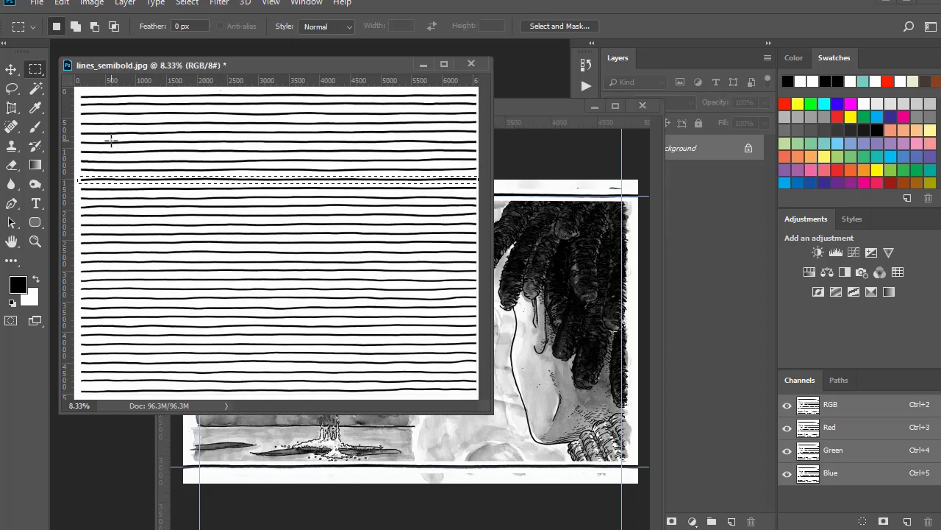
{"action": "left_click_drag", "start_coordinate": [156, 269], "coordinate": [520, 355]}
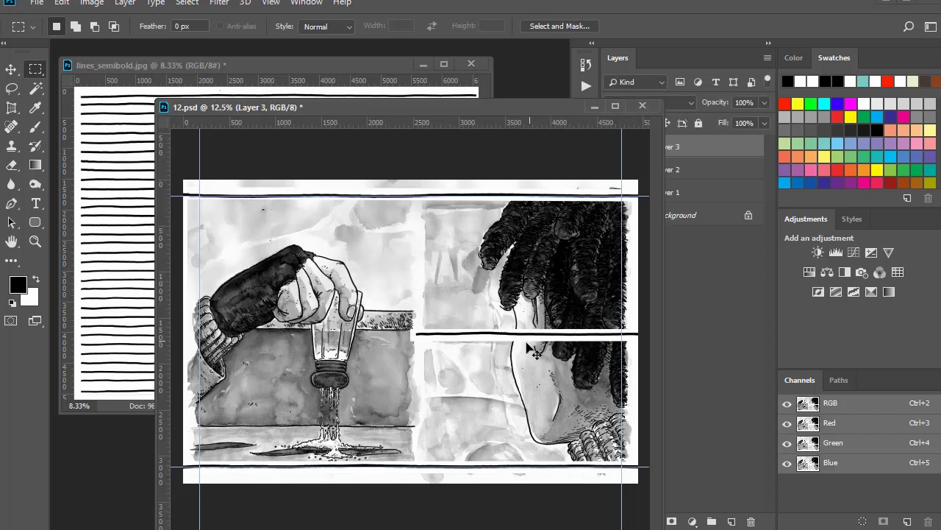
{"action": "key", "text": "ctrl+t"}
{"action": "left_click_drag", "start_coordinate": [442, 292], "coordinate": [547, 220]}
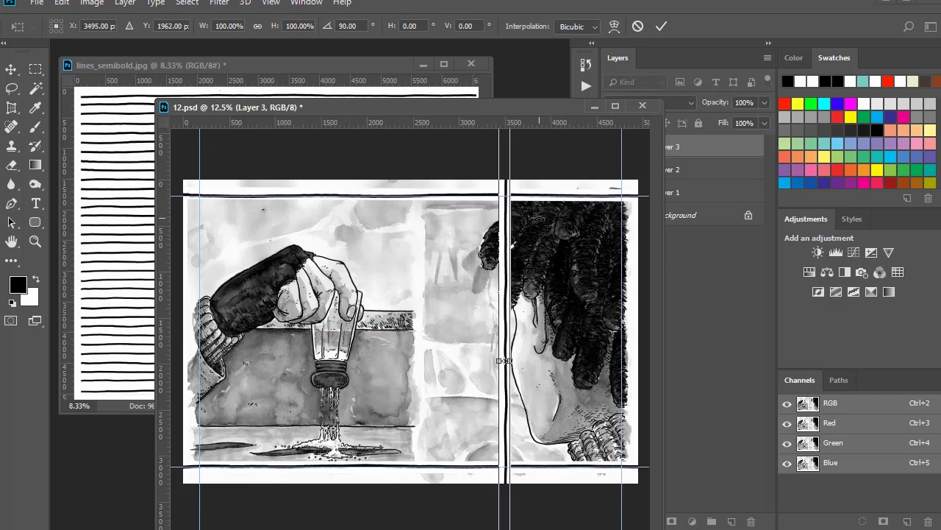
{"action": "key", "text": "Return"}
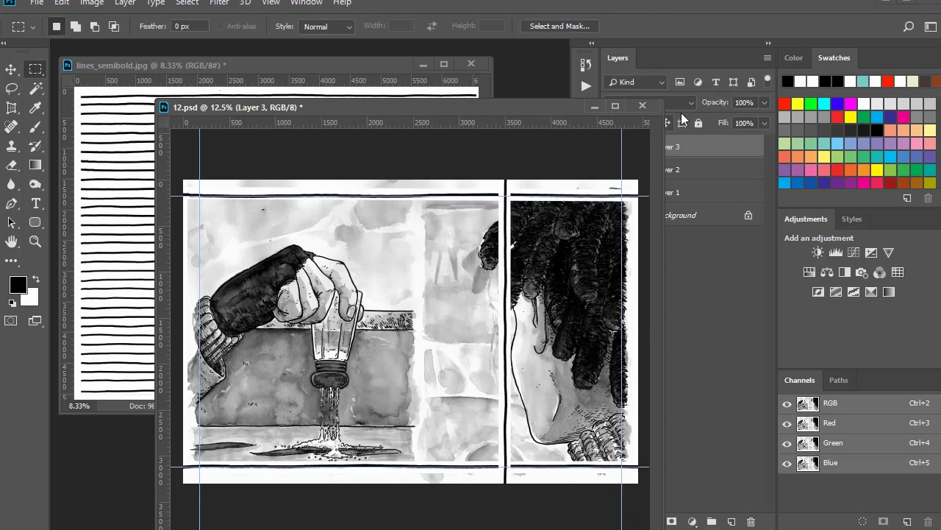
Step: Shift the 12.psd window clear of the layer list and set the vertical line layer's blend mode to Multiply
{"action": "left_click_drag", "start_coordinate": [621, 103], "coordinate": [582, 104]}
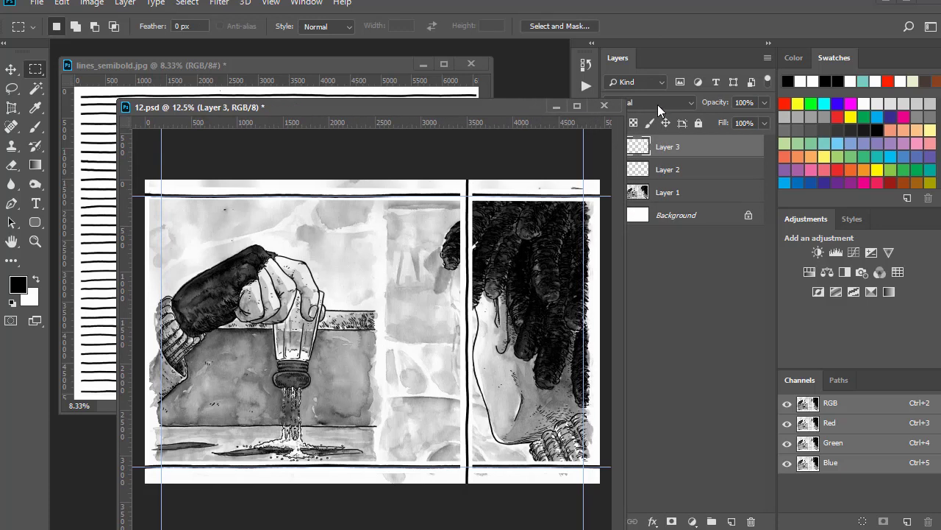
{"action": "left_click", "coordinate": [657, 104]}
{"action": "left_click", "coordinate": [664, 162]}
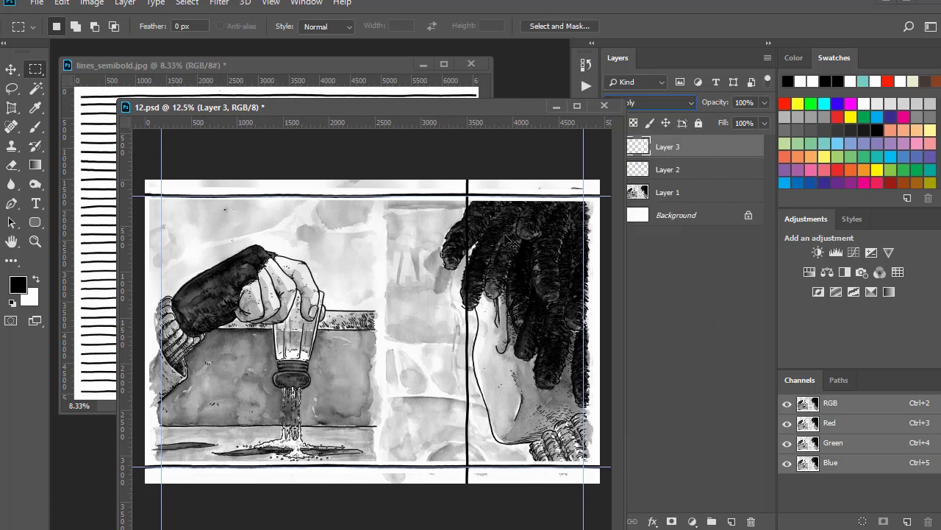
Step: Align the vertical line with the page's left guide and duplicate it at the right edge of the hand-and-shaker panel
{"action": "left_click_drag", "start_coordinate": [506, 239], "coordinate": [205, 356]}
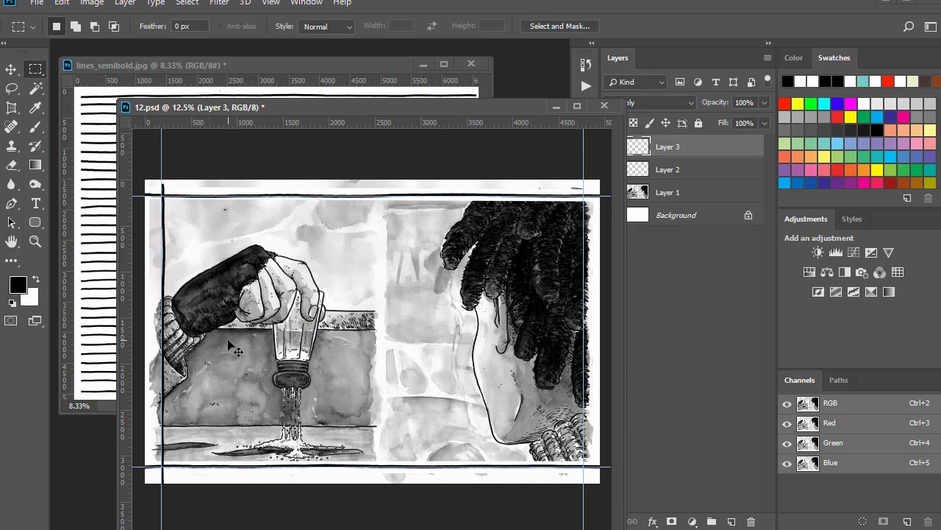
{"action": "key", "text": "Left"}
{"action": "key", "text": "Left"}
{"action": "key", "text": "Left"}
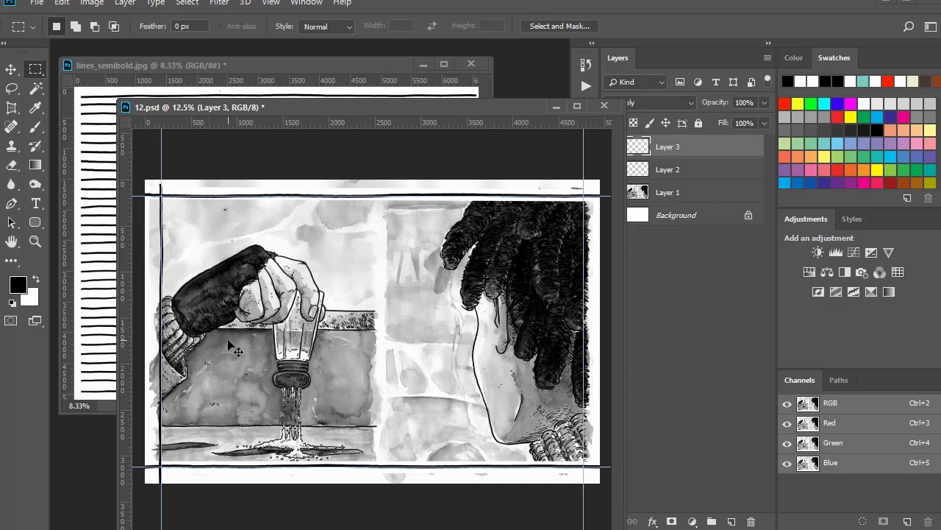
{"action": "left_click_drag", "start_coordinate": [191, 496], "coordinate": [419, 468]}
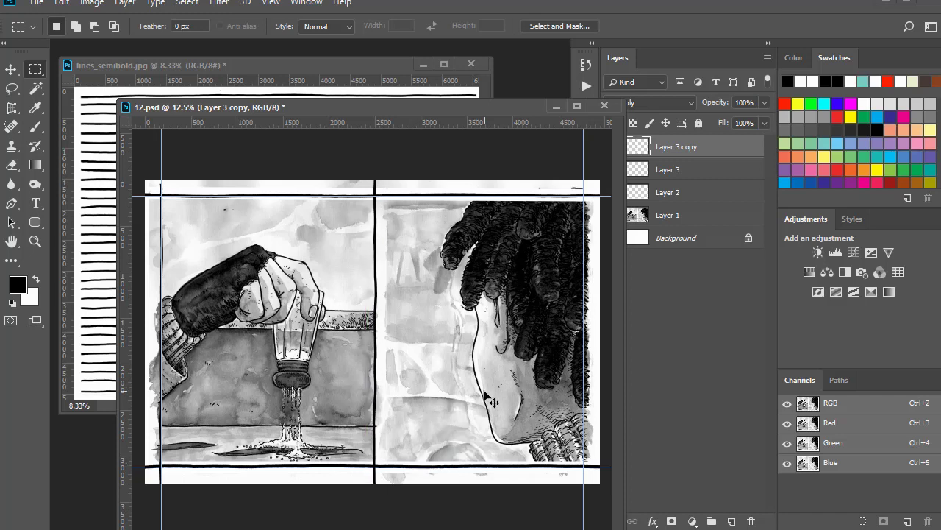
{"action": "key", "text": "shift+Left"}
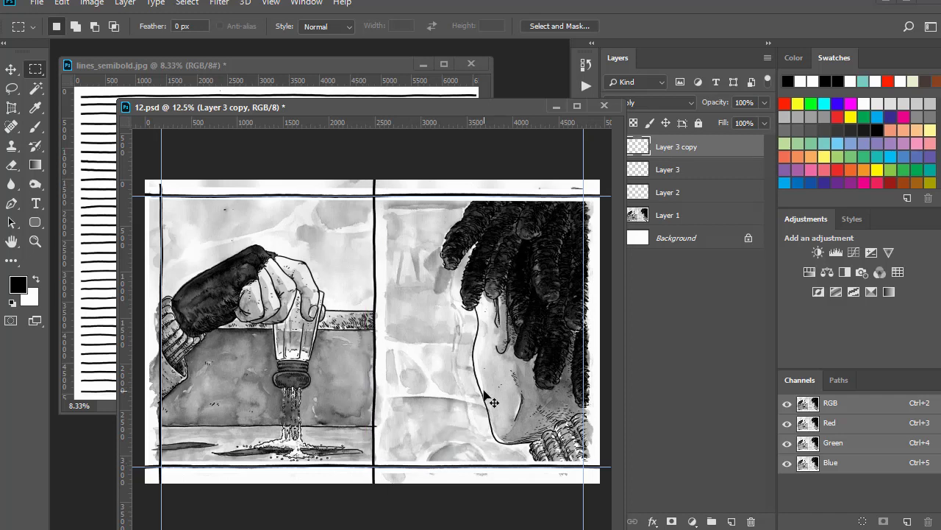
Step: Copy a different line from lines_semibold.jpg into 12.psd as a new layer and rotate it to vertical
{"action": "left_click_drag", "start_coordinate": [253, 67], "coordinate": [253, 69]}
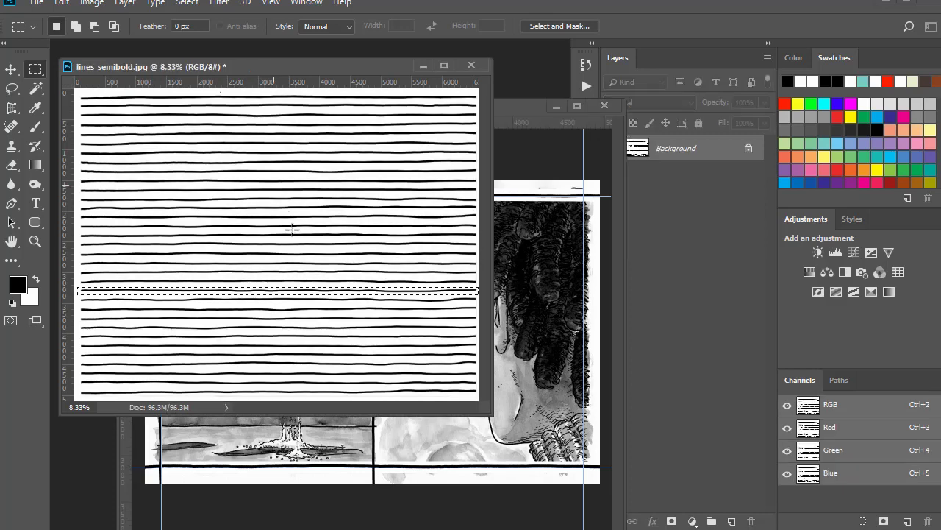
{"action": "left_click_drag", "start_coordinate": [287, 289], "coordinate": [316, 433]}
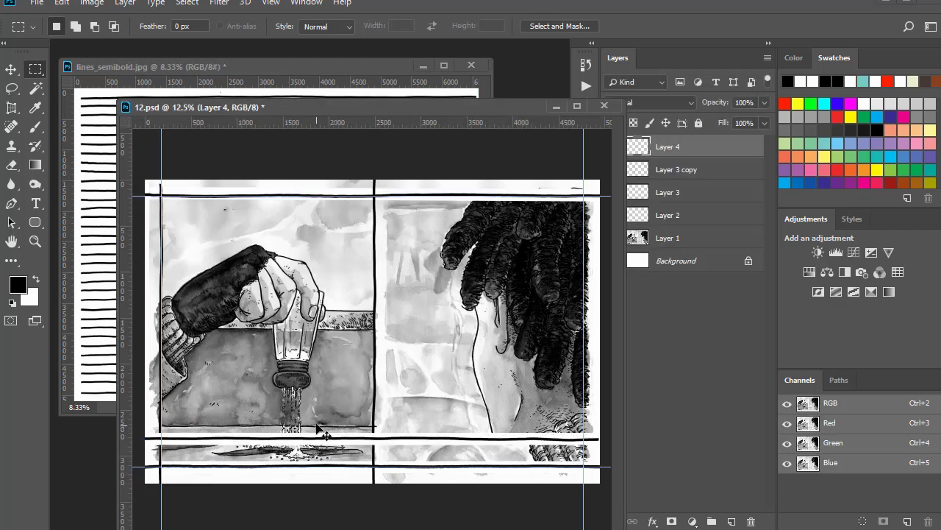
{"action": "key", "text": "ctrl+t"}
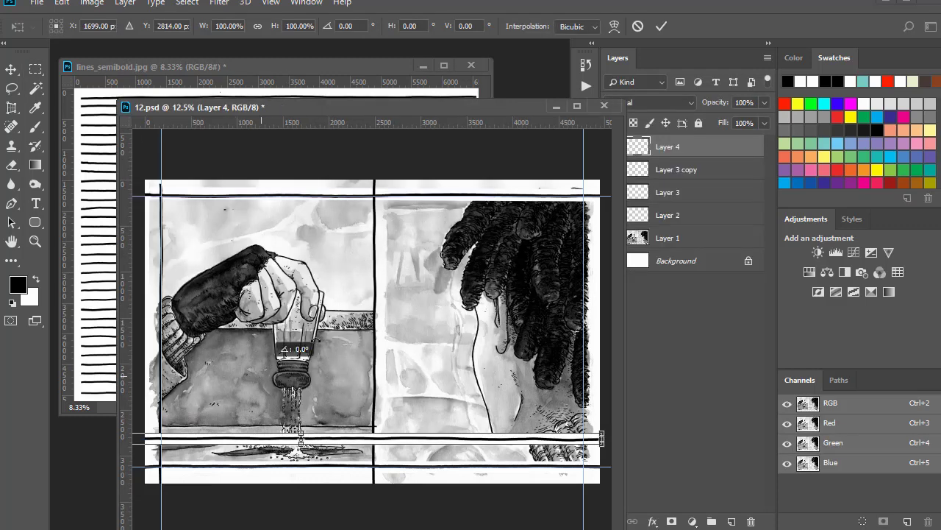
{"action": "left_click_drag", "start_coordinate": [298, 350], "coordinate": [447, 305]}
{"action": "key", "text": "Return"}
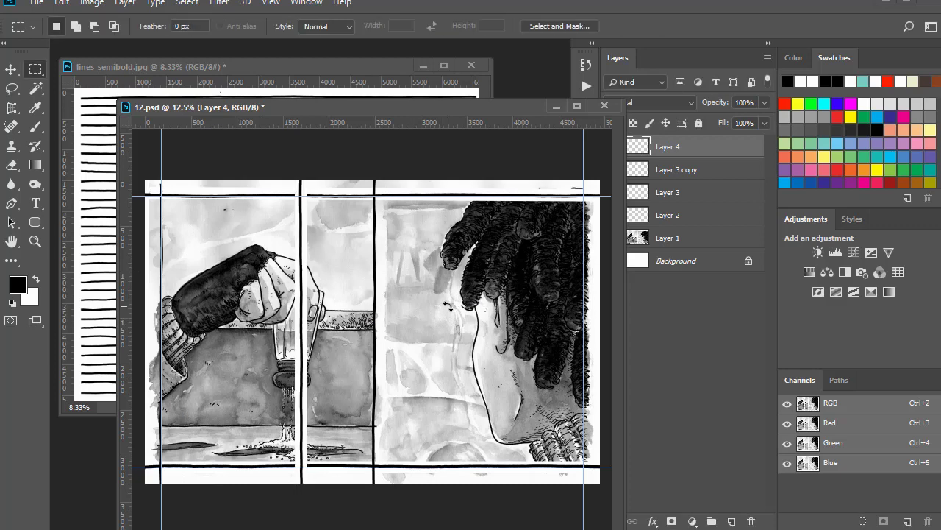
Step: Set the new vertical line to Multiply and place it and a duplicate along the left and right edges of the dreadlocks panel
{"action": "left_click", "coordinate": [657, 101]}
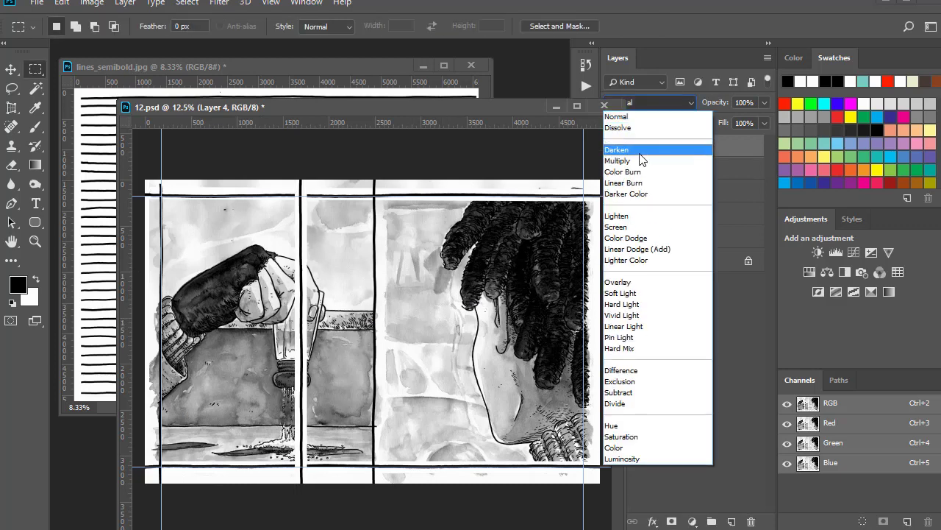
{"action": "left_click", "coordinate": [641, 156]}
{"action": "left_click_drag", "start_coordinate": [308, 366], "coordinate": [552, 324]}
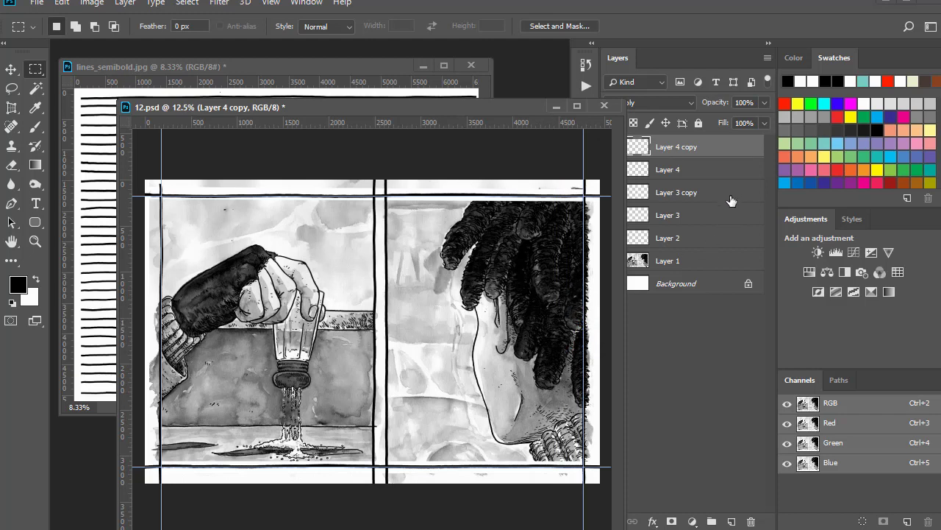
Step: Merge the four vertical line layers into one, and set the merged layer and Layer 2 to Multiply
{"action": "left_click", "coordinate": [695, 212], "text": "shift"}
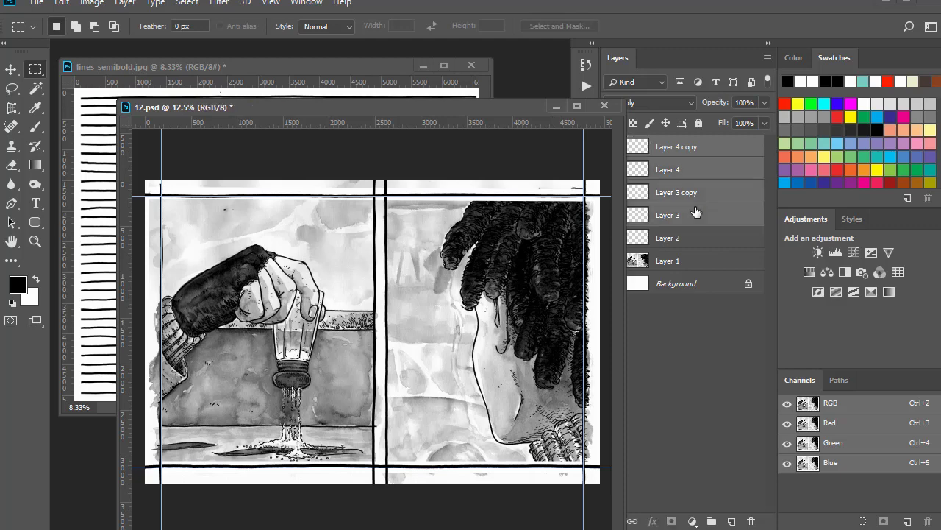
{"action": "key", "text": "ctrl+e"}
{"action": "left_click", "coordinate": [668, 103]}
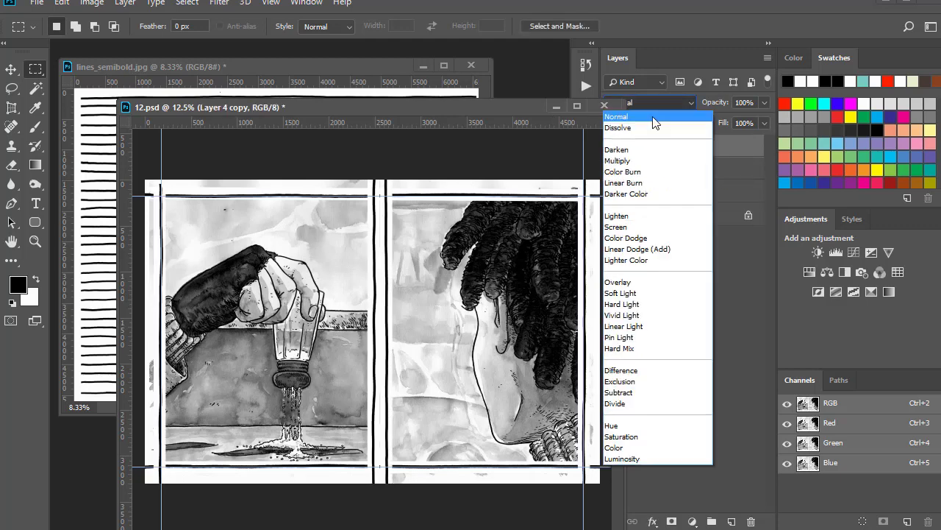
{"action": "left_click", "coordinate": [637, 161]}
{"action": "left_click", "coordinate": [669, 169]}
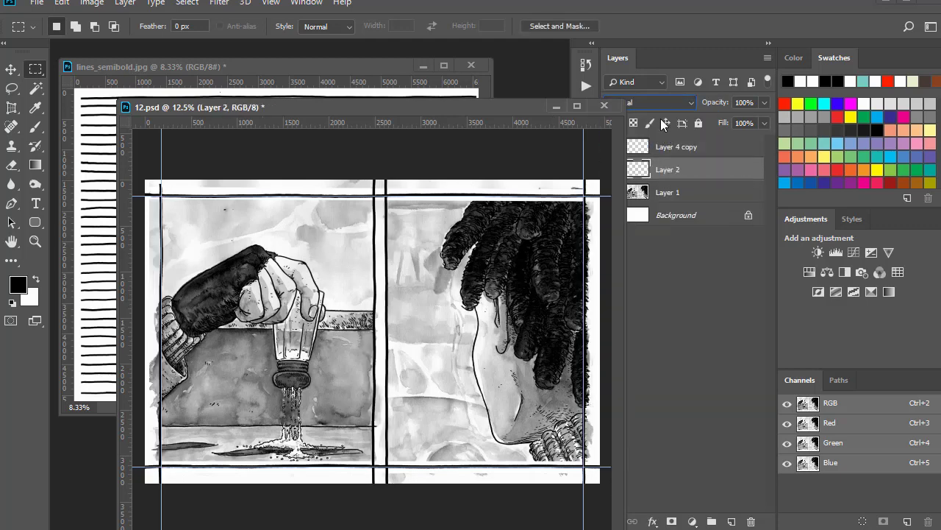
{"action": "left_click", "coordinate": [658, 104]}
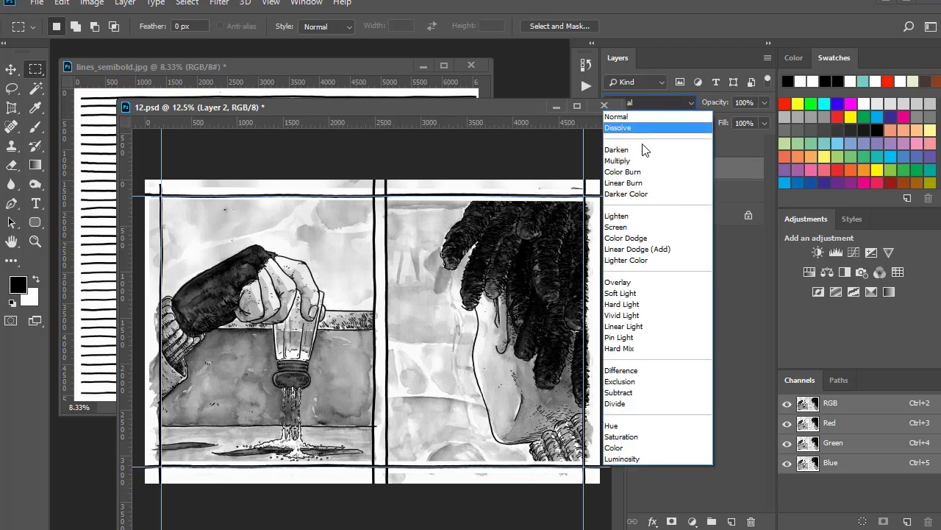
{"action": "left_click", "coordinate": [637, 161]}
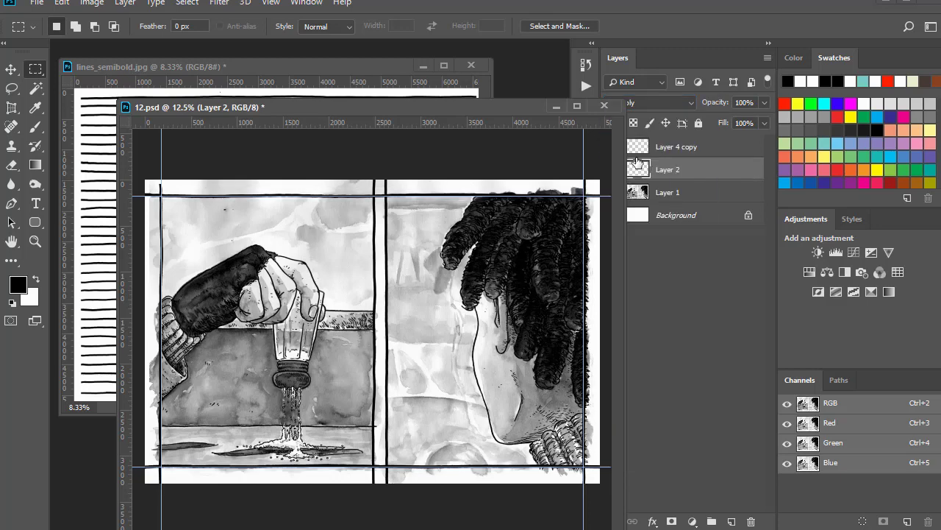
Step: Hide the guides and use the Navigator to show the hand panel's upper-left border corner at 66.67% zoom
{"action": "left_click_drag", "start_coordinate": [497, 106], "coordinate": [463, 70]}
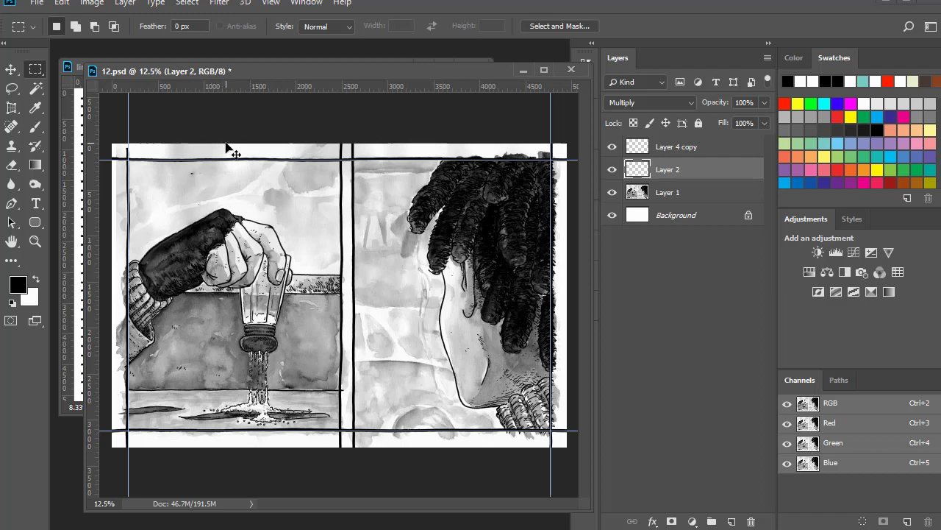
{"action": "key", "text": "ctrl+semicolon"}
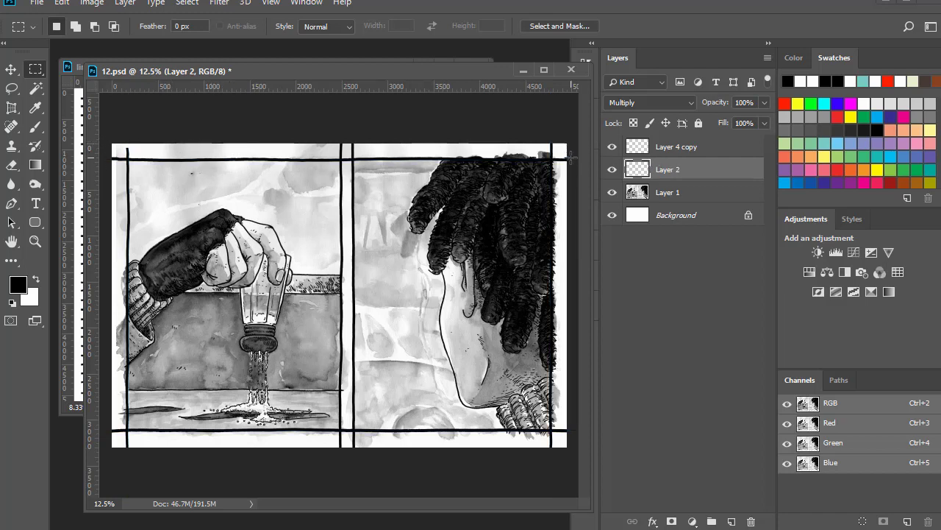
{"action": "key", "text": "ctrl+plus"}
{"action": "key", "text": "ctrl+plus"}
{"action": "key", "text": "ctrl+plus"}
{"action": "key", "text": "ctrl+plus"}
{"action": "key", "text": "ctrl+plus"}
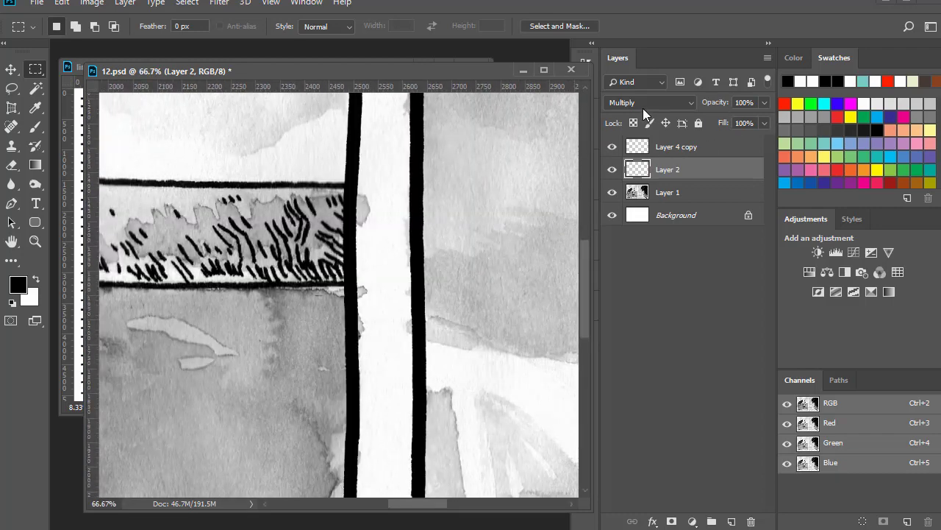
{"action": "left_click_drag", "start_coordinate": [549, 72], "coordinate": [528, 71]}
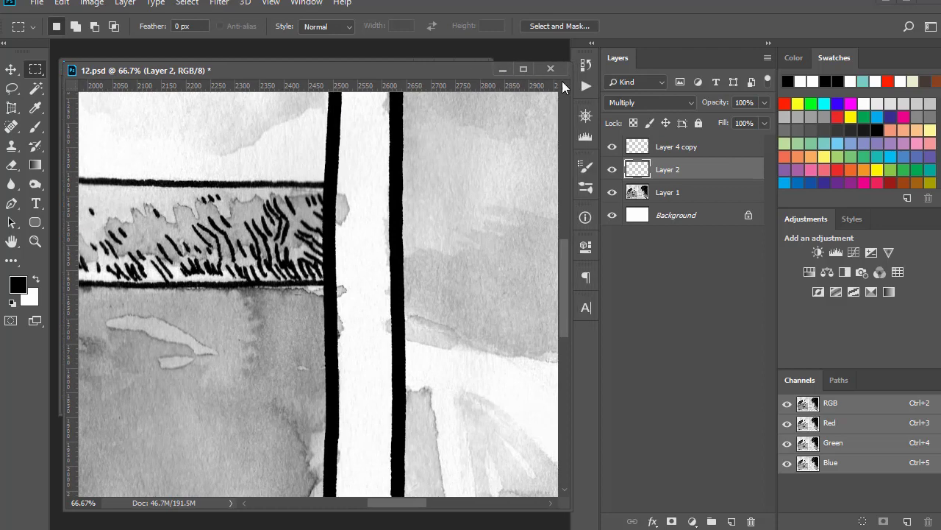
{"action": "left_click", "coordinate": [586, 115]}
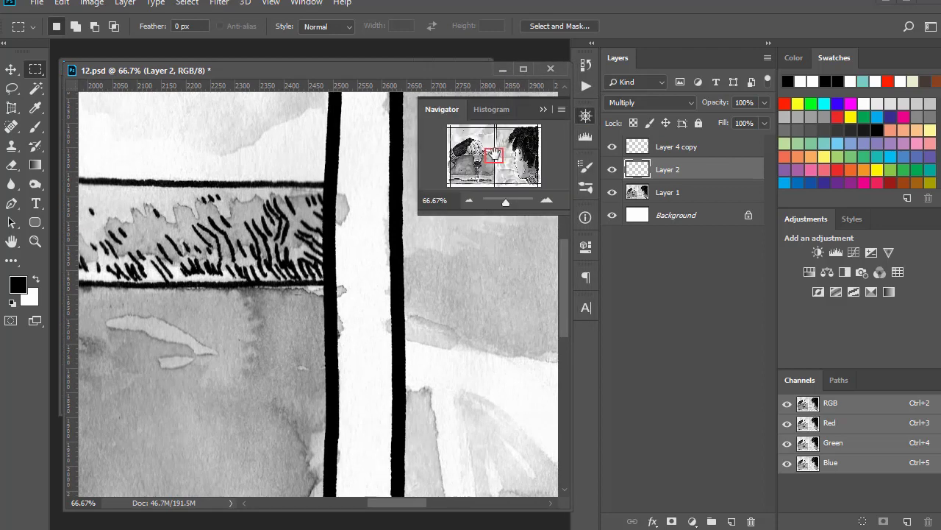
{"action": "left_click_drag", "start_coordinate": [493, 152], "coordinate": [427, 115]}
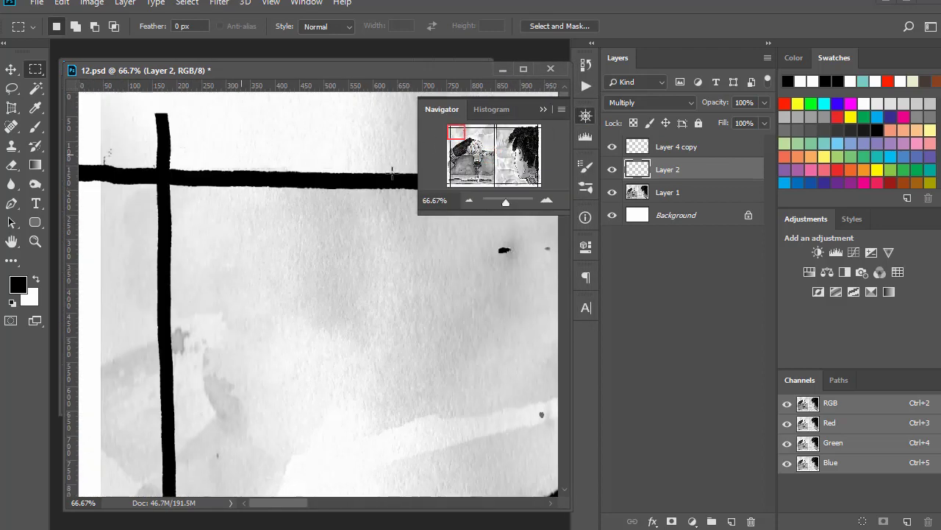
Step: On Layer 2, lasso and delete the upper horizontal line's overhang outside the hand panel's left border
{"action": "left_click", "coordinate": [612, 170]}
{"action": "left_click", "coordinate": [612, 170]}
{"action": "left_click", "coordinate": [12, 88]}
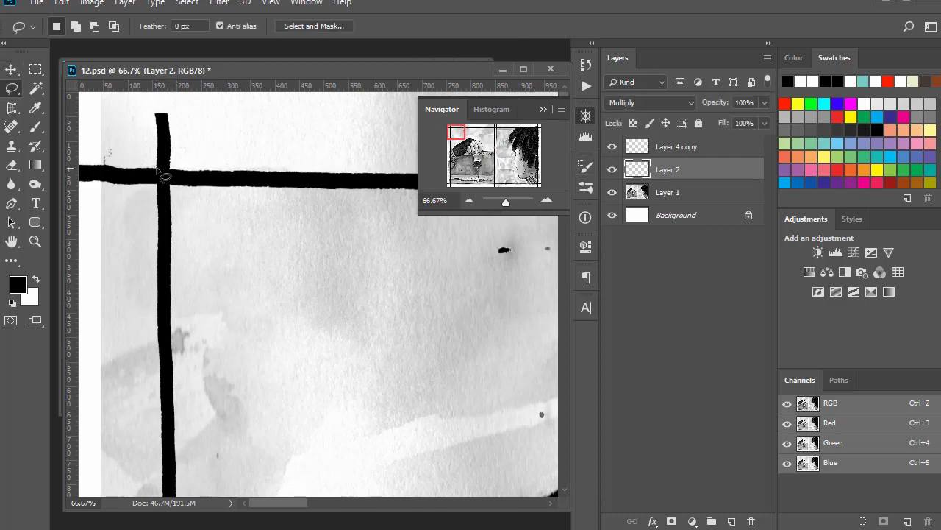
{"action": "mouse_move", "coordinate": [157, 170]}
{"action": "left_mouse_down"}
{"action": "mouse_move", "coordinate": [117, 137]}
{"action": "mouse_move", "coordinate": [72, 149]}
{"action": "left_mouse_up"}
{"action": "left_click_drag", "start_coordinate": [115, 216], "coordinate": [159, 188]}
{"action": "key", "text": "Delete"}
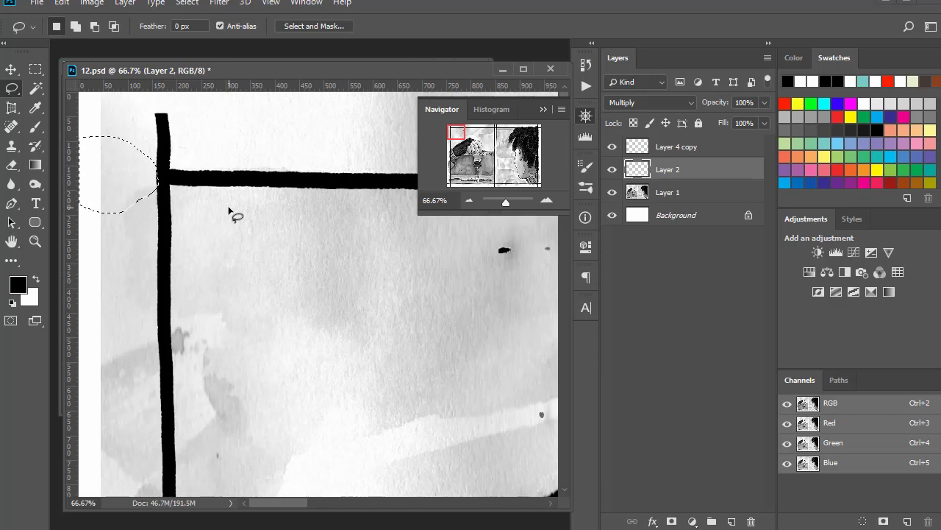
{"action": "key", "text": "ctrl+d"}
Step: Delete the piece of the upper horizontal line that crosses the gutter between the two panels
{"action": "left_click_drag", "start_coordinate": [457, 133], "coordinate": [497, 134]}
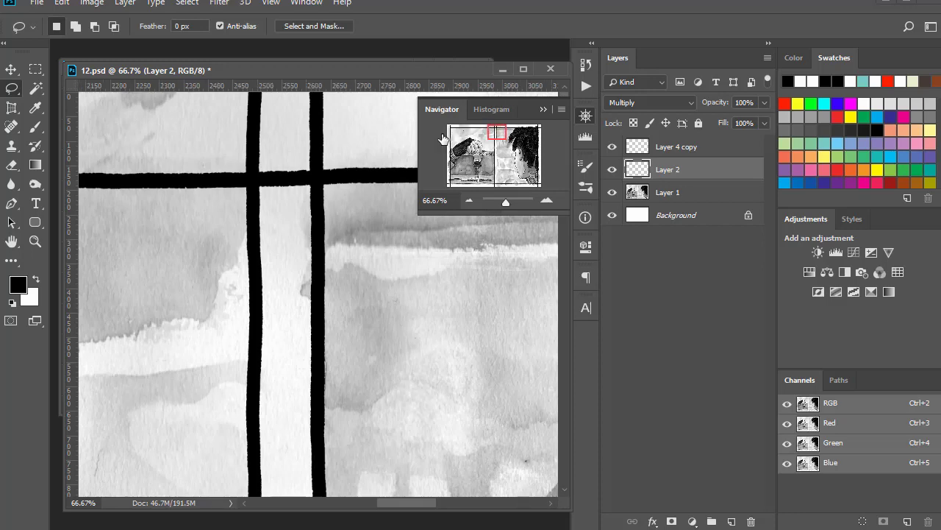
{"action": "key", "text": "ctrl+plus"}
{"action": "key", "text": "ctrl+plus"}
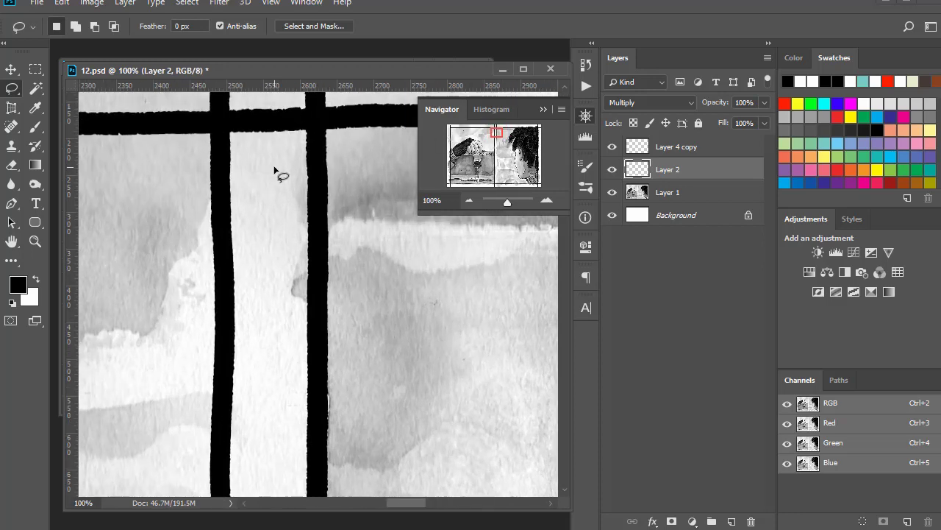
{"action": "left_click_drag", "start_coordinate": [358, 333], "coordinate": [370, 443]}
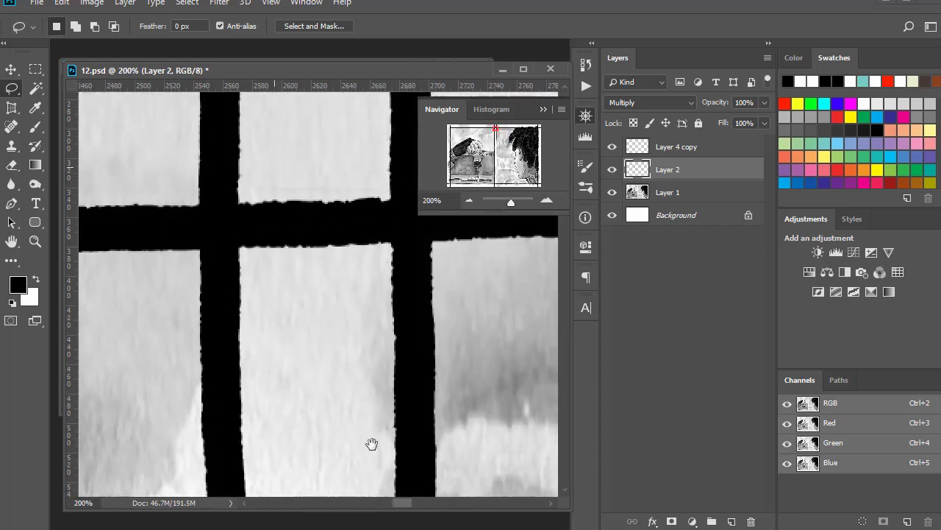
{"action": "left_click_drag", "start_coordinate": [348, 341], "coordinate": [333, 397]}
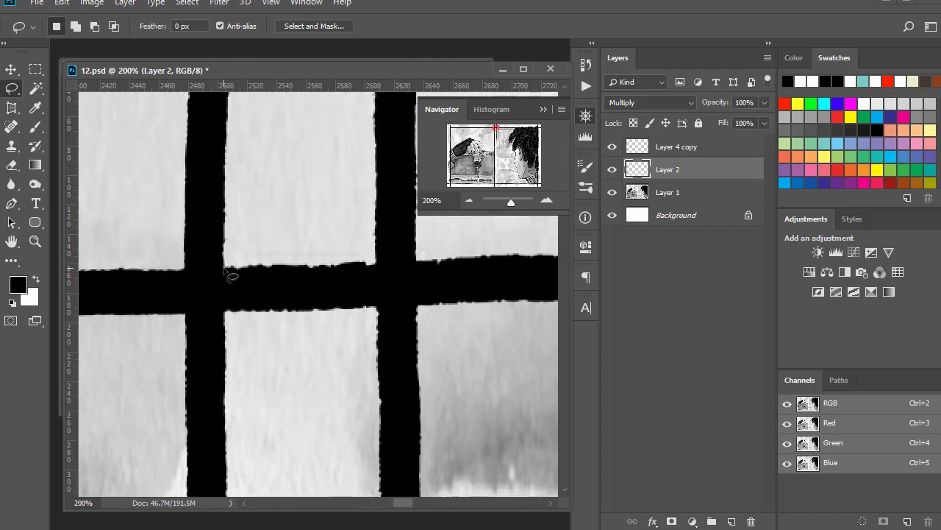
{"action": "mouse_move", "coordinate": [224, 270]}
{"action": "left_mouse_down"}
{"action": "mouse_move", "coordinate": [229, 326]}
{"action": "mouse_move", "coordinate": [336, 329]}
{"action": "mouse_move", "coordinate": [379, 312]}
{"action": "mouse_move", "coordinate": [376, 254]}
{"action": "mouse_move", "coordinate": [363, 250]}
{"action": "left_mouse_up"}
{"action": "key", "text": "Delete"}
{"action": "key", "text": "ctrl+d"}
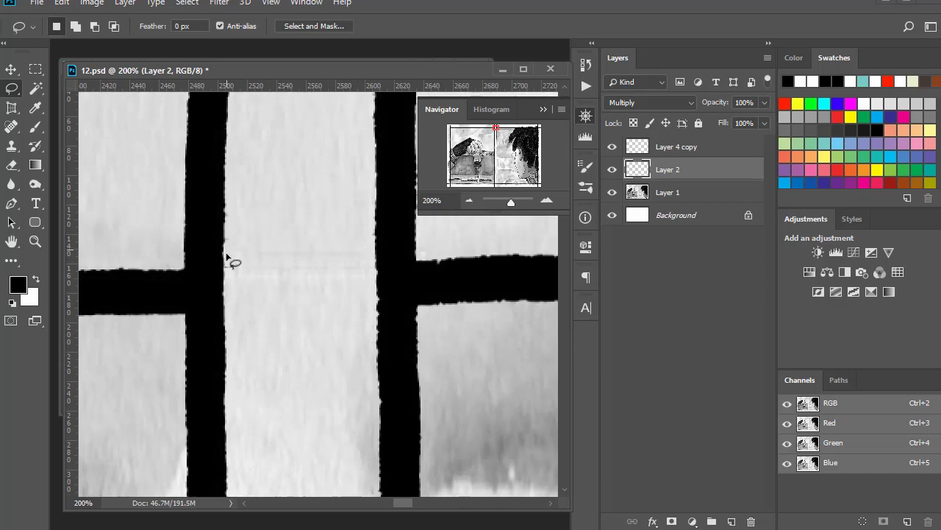
{"action": "mouse_move", "coordinate": [225, 263]}
{"action": "left_mouse_down"}
{"action": "mouse_move", "coordinate": [237, 269]}
{"action": "mouse_move", "coordinate": [226, 259]}
{"action": "left_mouse_up"}
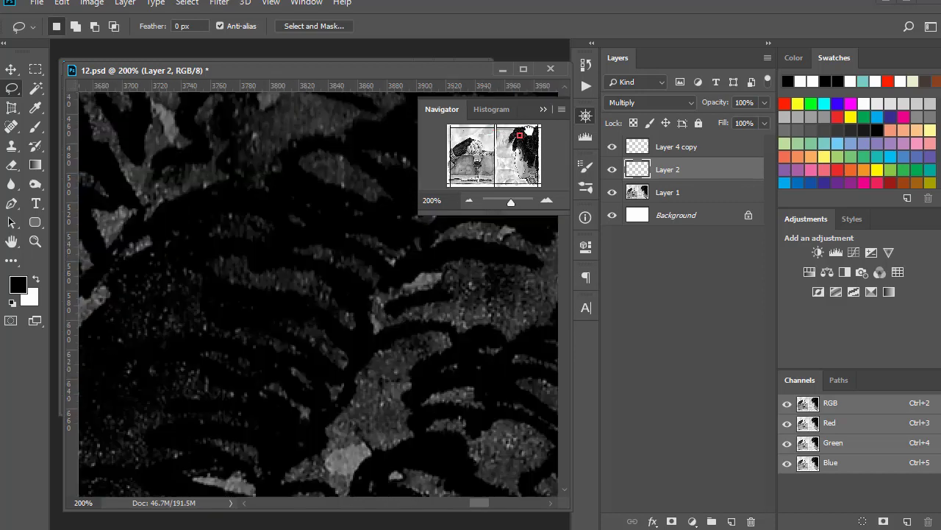
Step: Delete the upper and lower horizontal lines' overhangs outside the dreadlocks panel's right border
{"action": "left_click_drag", "start_coordinate": [511, 133], "coordinate": [553, 120]}
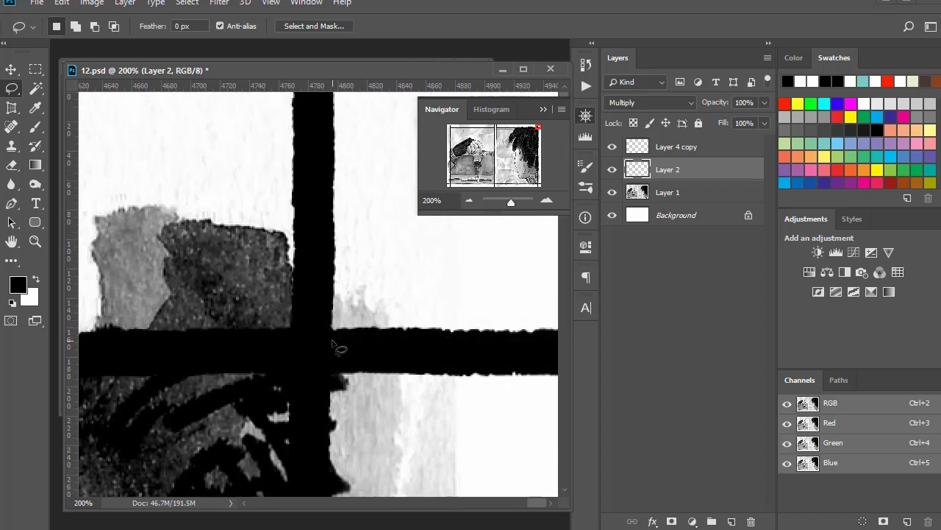
{"action": "mouse_move", "coordinate": [333, 331]}
{"action": "left_mouse_down"}
{"action": "mouse_move", "coordinate": [565, 308]}
{"action": "mouse_move", "coordinate": [611, 355]}
{"action": "mouse_move", "coordinate": [591, 409]}
{"action": "mouse_move", "coordinate": [393, 422]}
{"action": "mouse_move", "coordinate": [328, 376]}
{"action": "left_mouse_up"}
{"action": "key", "text": "Delete"}
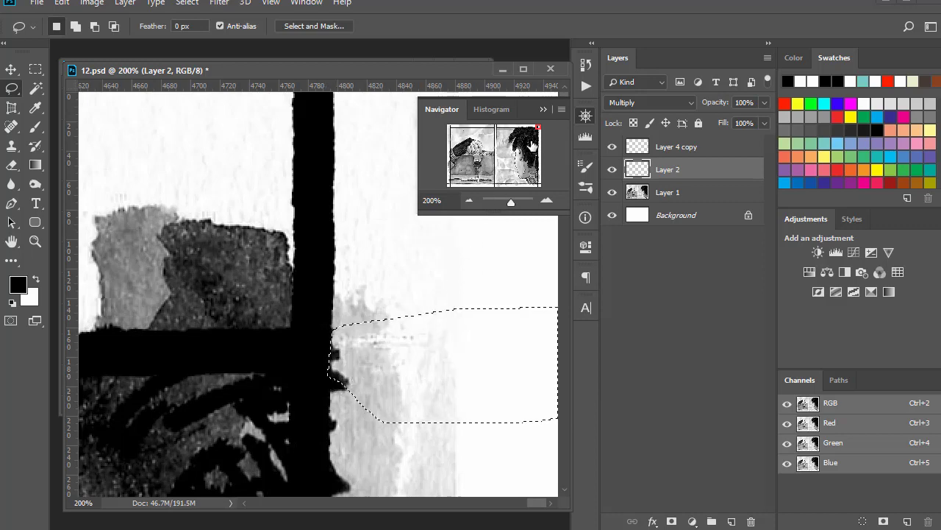
{"action": "left_click_drag", "start_coordinate": [535, 133], "coordinate": [546, 218]}
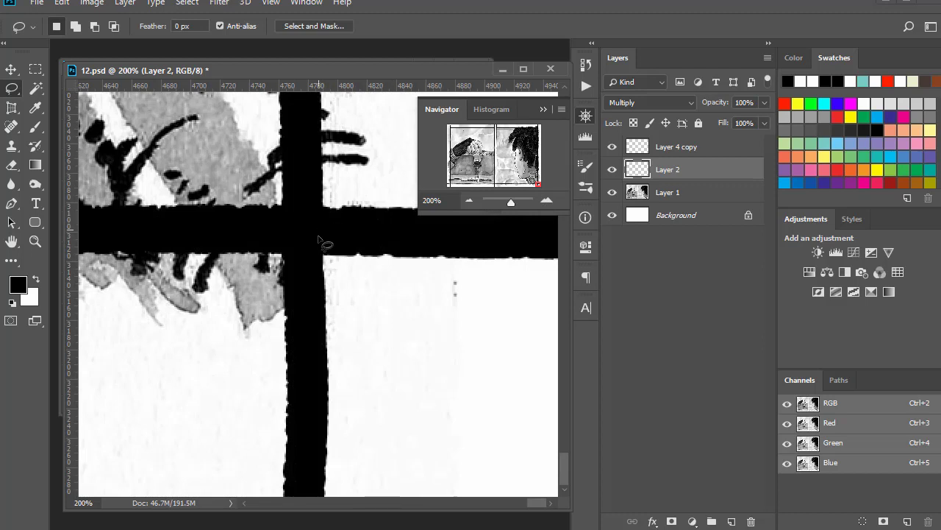
{"action": "mouse_move", "coordinate": [325, 257]}
{"action": "left_mouse_down"}
{"action": "mouse_move", "coordinate": [542, 336]}
{"action": "mouse_move", "coordinate": [563, 245]}
{"action": "mouse_move", "coordinate": [373, 199]}
{"action": "mouse_move", "coordinate": [319, 211]}
{"action": "mouse_move", "coordinate": [317, 202]}
{"action": "left_mouse_up"}
{"action": "key", "text": "Delete"}
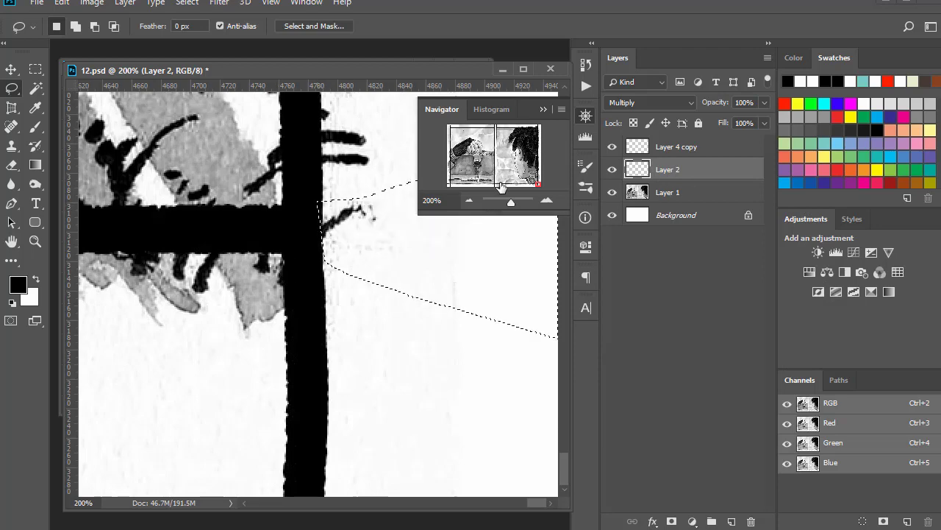
Step: Delete the piece of the lower horizontal line that crosses the gutter between the two panels
{"action": "left_click_drag", "start_coordinate": [510, 186], "coordinate": [447, 224]}
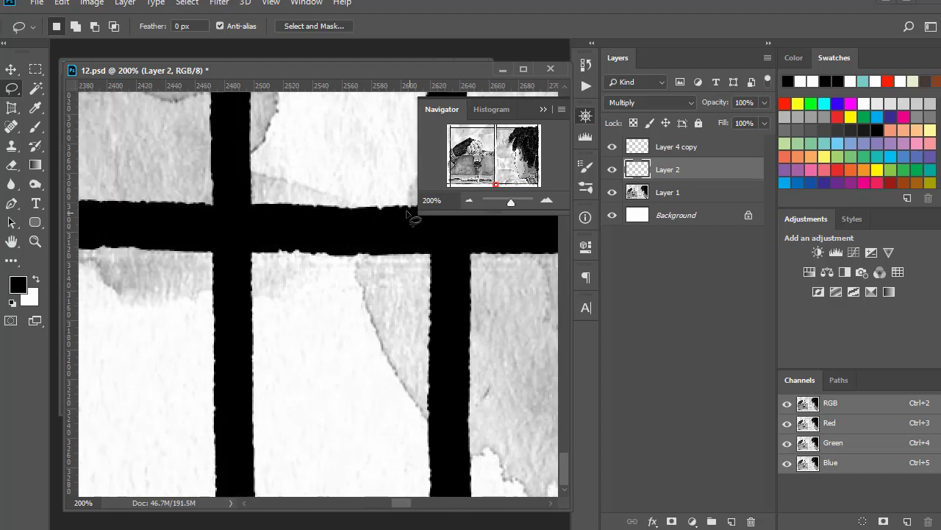
{"action": "mouse_move", "coordinate": [332, 187]}
{"action": "left_mouse_down"}
{"action": "mouse_move", "coordinate": [358, 248]}
{"action": "mouse_move", "coordinate": [221, 274]}
{"action": "left_mouse_up"}
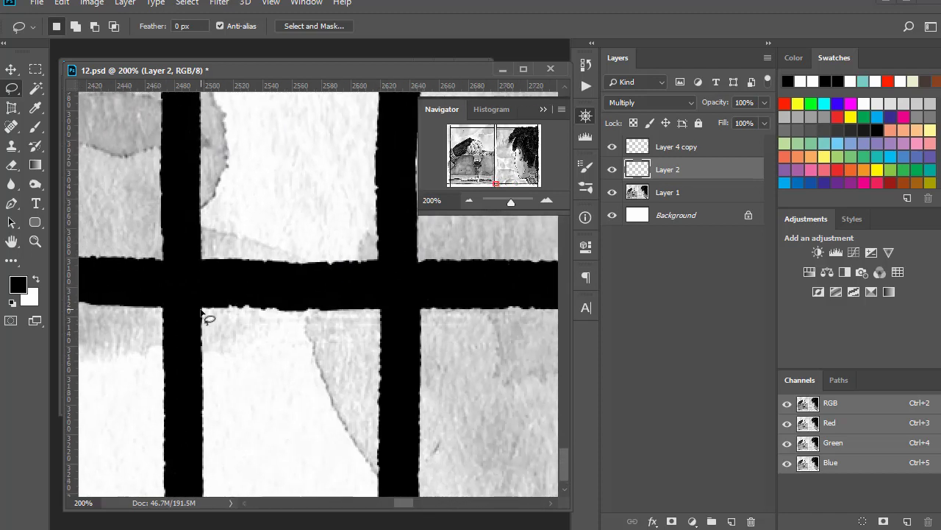
{"action": "mouse_move", "coordinate": [202, 310]}
{"action": "left_mouse_down"}
{"action": "mouse_move", "coordinate": [213, 321]}
{"action": "mouse_move", "coordinate": [358, 322]}
{"action": "mouse_move", "coordinate": [382, 310]}
{"action": "mouse_move", "coordinate": [384, 295]}
{"action": "mouse_move", "coordinate": [365, 246]}
{"action": "mouse_move", "coordinate": [197, 253]}
{"action": "mouse_move", "coordinate": [206, 258]}
{"action": "left_mouse_up"}
{"action": "key", "text": "Delete"}
{"action": "key", "text": "ctrl+d"}
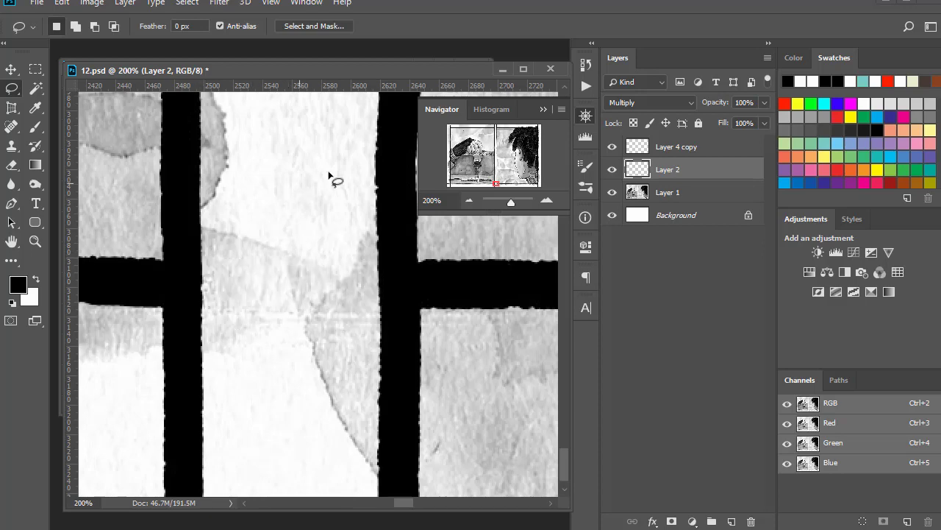
Step: Delete the lower horizontal line's overhang outside the hand panel's left border
{"action": "left_click", "coordinate": [457, 184]}
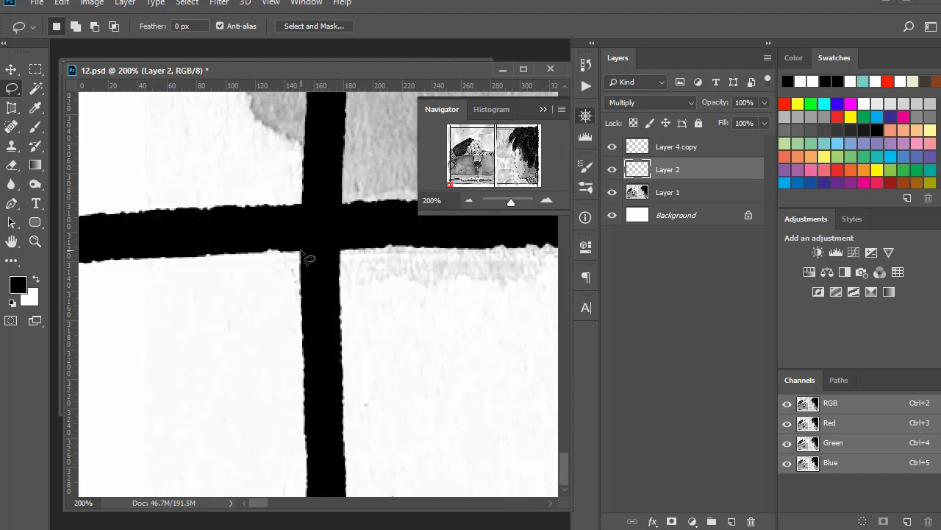
{"action": "mouse_move", "coordinate": [301, 253]}
{"action": "left_mouse_down"}
{"action": "mouse_move", "coordinate": [207, 301]}
{"action": "mouse_move", "coordinate": [82, 326]}
{"action": "mouse_move", "coordinate": [21, 213]}
{"action": "mouse_move", "coordinate": [168, 128]}
{"action": "mouse_move", "coordinate": [311, 206]}
{"action": "left_mouse_up"}
{"action": "key", "text": "Delete"}
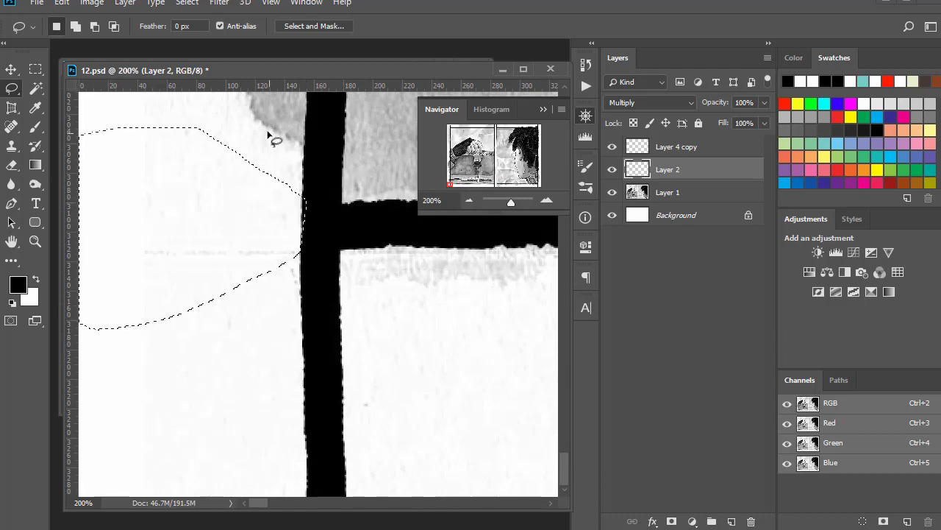
{"action": "key", "text": "ctrl+d"}
Step: On Layer 4 copy, delete the hand panel's left vertical line ends below the lower border and above the upper border
{"action": "left_click", "coordinate": [654, 146]}
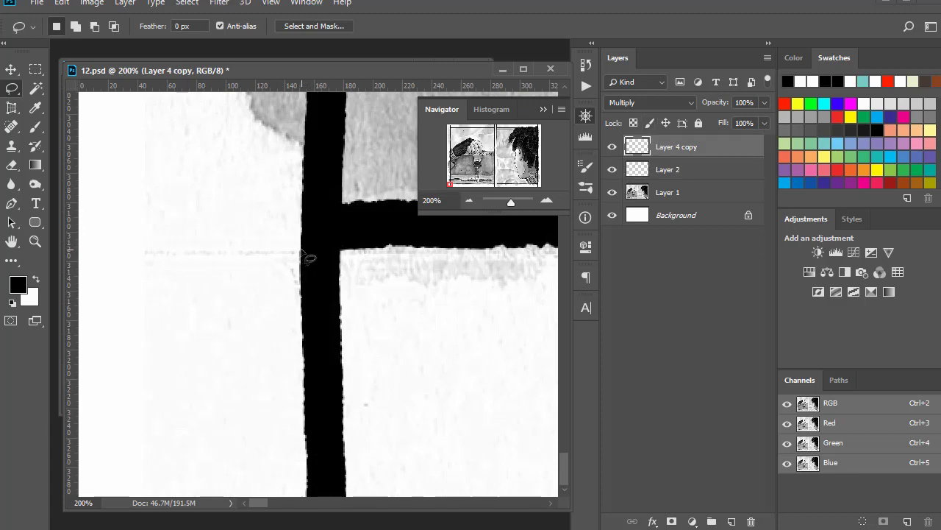
{"action": "mouse_move", "coordinate": [300, 251]}
{"action": "left_mouse_down"}
{"action": "mouse_move", "coordinate": [269, 277]}
{"action": "mouse_move", "coordinate": [261, 428]}
{"action": "mouse_move", "coordinate": [416, 343]}
{"action": "mouse_move", "coordinate": [354, 253]}
{"action": "left_mouse_up"}
{"action": "key", "text": "Delete"}
{"action": "key", "text": "ctrl+d"}
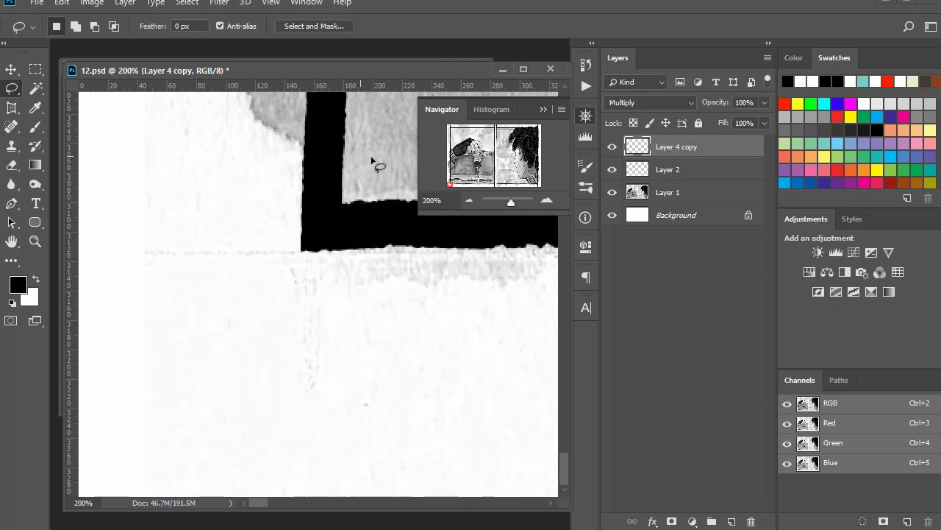
{"action": "left_click_drag", "start_coordinate": [472, 160], "coordinate": [471, 111]}
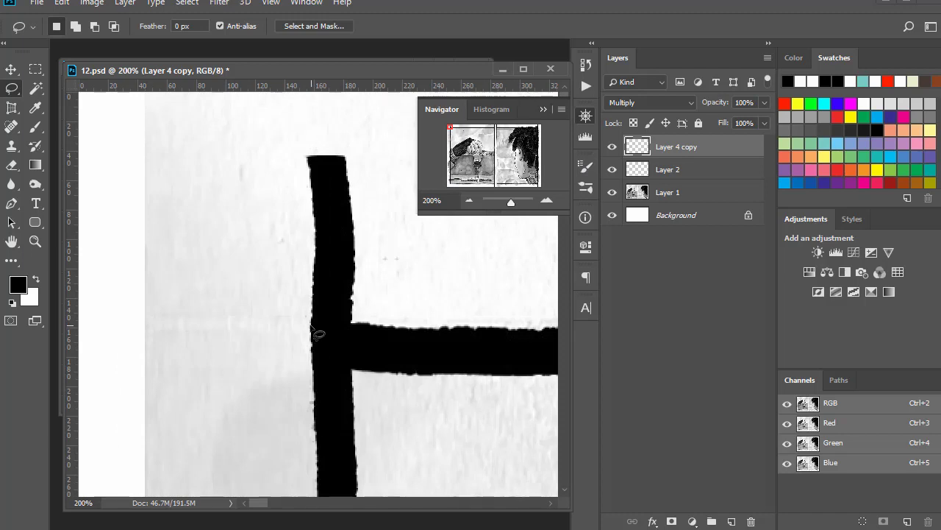
{"action": "mouse_move", "coordinate": [310, 323]}
{"action": "left_mouse_down"}
{"action": "mouse_move", "coordinate": [350, 331]}
{"action": "mouse_move", "coordinate": [373, 312]}
{"action": "mouse_move", "coordinate": [359, 149]}
{"action": "mouse_move", "coordinate": [275, 117]}
{"action": "mouse_move", "coordinate": [216, 210]}
{"action": "mouse_move", "coordinate": [217, 233]}
{"action": "left_mouse_up"}
{"action": "key", "text": "Delete"}
{"action": "key", "text": "ctrl+d"}
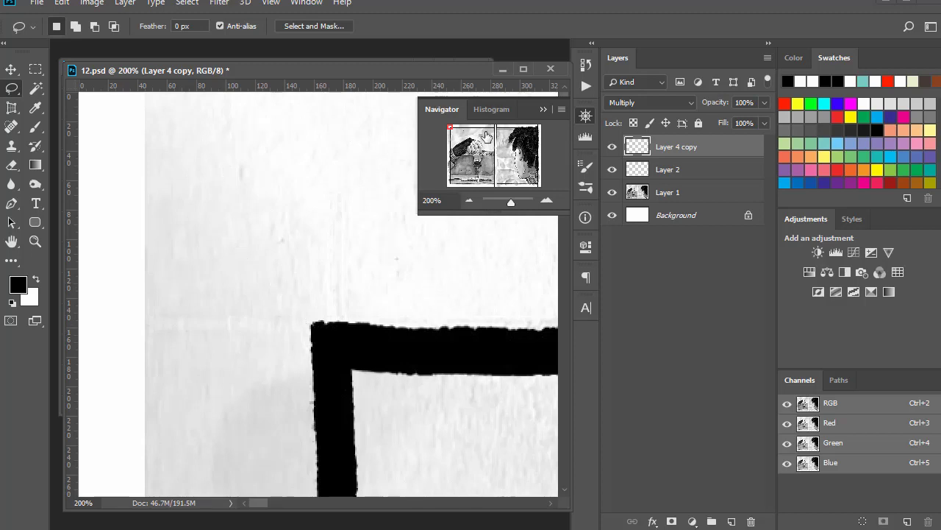
Step: Lasso and delete the ends of both gutter vertical lines that extend above the panels' upper border
{"action": "left_click", "coordinate": [498, 131]}
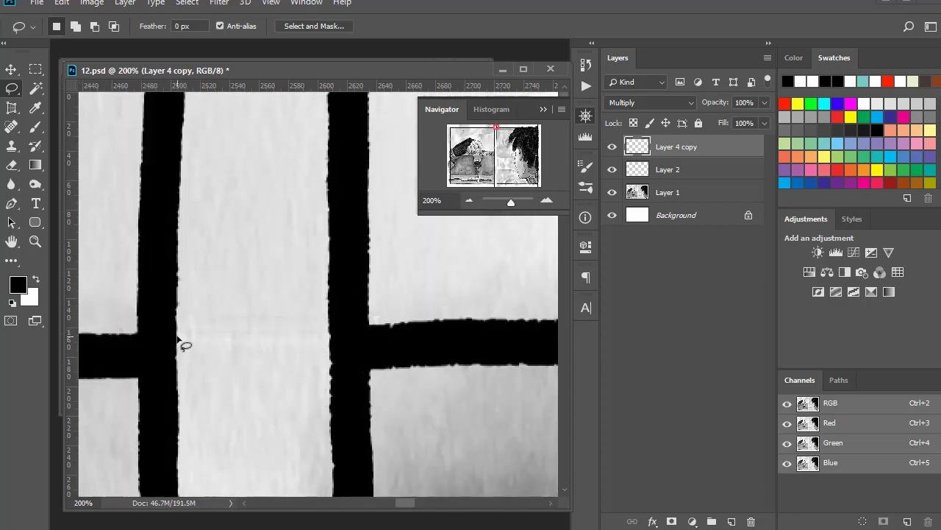
{"action": "mouse_move", "coordinate": [178, 338]}
{"action": "left_mouse_down"}
{"action": "mouse_move", "coordinate": [359, 333]}
{"action": "mouse_move", "coordinate": [375, 324]}
{"action": "mouse_move", "coordinate": [405, 144]}
{"action": "mouse_move", "coordinate": [384, 72]}
{"action": "mouse_move", "coordinate": [237, 21]}
{"action": "mouse_move", "coordinate": [110, 126]}
{"action": "left_mouse_up"}
{"action": "left_click_drag", "start_coordinate": [129, 326], "coordinate": [132, 337]}
{"action": "key", "text": "Delete"}
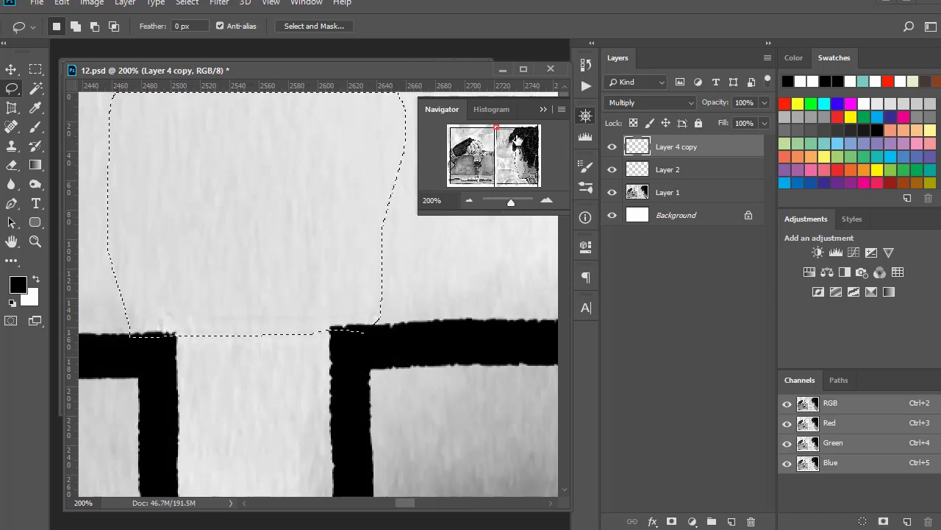
Step: Lasso and delete the end of the face panel's right vertical line that extends above the upper border
{"action": "left_click_drag", "start_coordinate": [519, 138], "coordinate": [553, 103]}
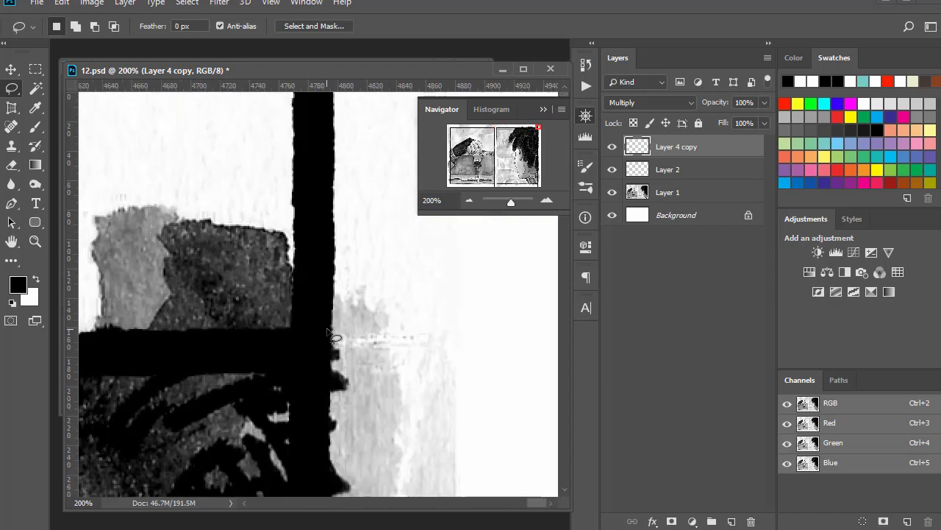
{"action": "mouse_move", "coordinate": [331, 328]}
{"action": "left_mouse_down"}
{"action": "mouse_move", "coordinate": [373, 76]}
{"action": "mouse_move", "coordinate": [256, 40]}
{"action": "mouse_move", "coordinate": [220, 166]}
{"action": "mouse_move", "coordinate": [300, 345]}
{"action": "left_mouse_up"}
{"action": "key", "text": "Delete"}
{"action": "key", "text": "ctrl+d"}
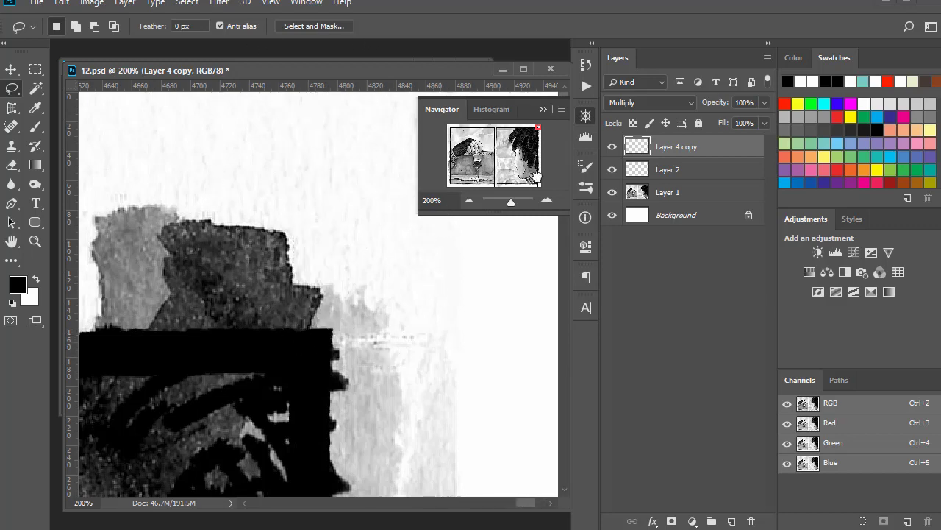
Step: Delete the end of the face panel's right vertical line that extends below the lower border
{"action": "key", "text": "End"}
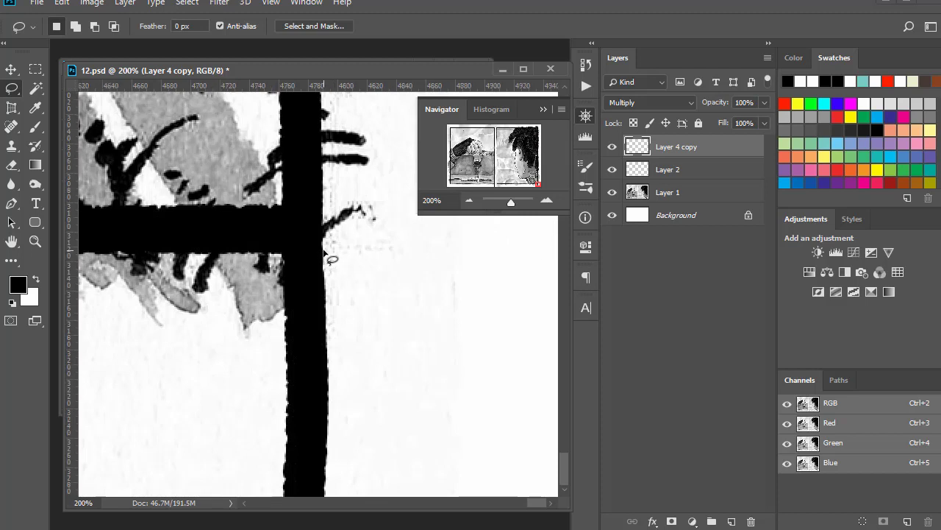
{"action": "mouse_move", "coordinate": [325, 252]}
{"action": "left_mouse_down"}
{"action": "mouse_move", "coordinate": [373, 415]}
{"action": "mouse_move", "coordinate": [310, 492]}
{"action": "mouse_move", "coordinate": [265, 504]}
{"action": "mouse_move", "coordinate": [323, 433]}
{"action": "mouse_move", "coordinate": [365, 509]}
{"action": "mouse_move", "coordinate": [195, 353]}
{"action": "mouse_move", "coordinate": [269, 253]}
{"action": "left_mouse_up"}
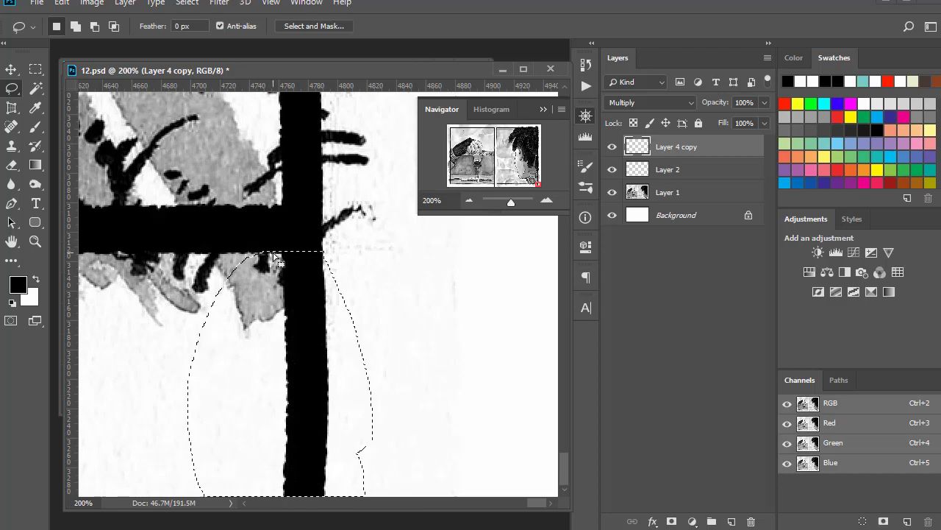
{"action": "key", "text": "Delete"}
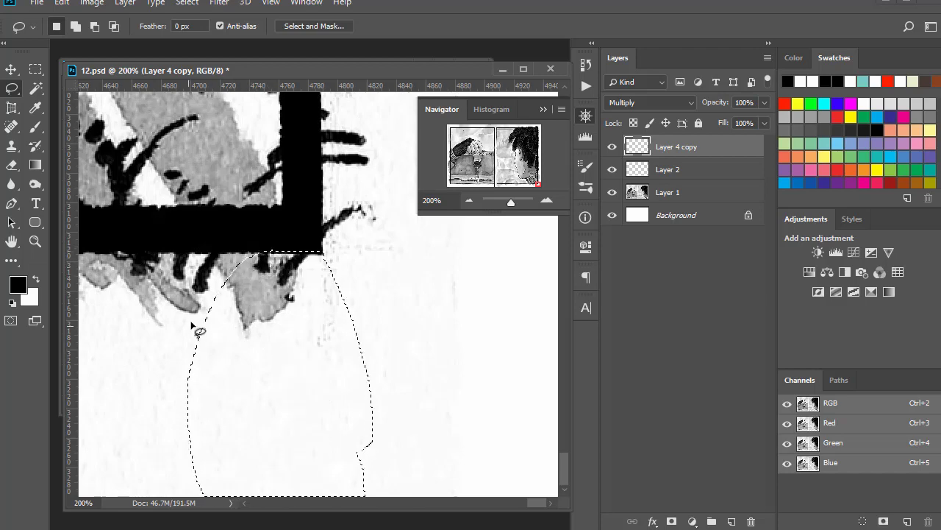
{"action": "key", "text": "ctrl+d"}
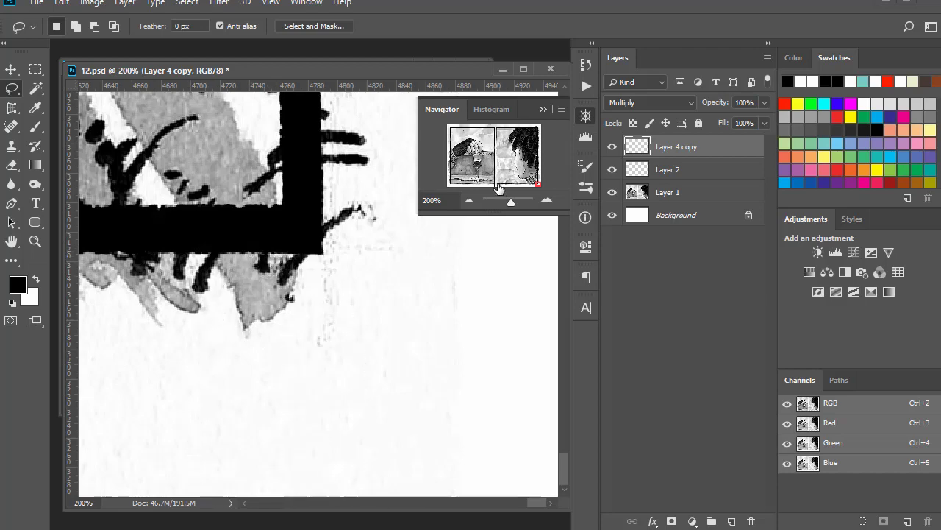
Step: Delete the ends of both gutter vertical lines that extend below the panels' lower border
{"action": "left_click", "coordinate": [499, 187]}
{"action": "mouse_move", "coordinate": [320, 371]}
{"action": "left_mouse_down"}
{"action": "mouse_move", "coordinate": [271, 204]}
{"action": "mouse_move", "coordinate": [330, 279]}
{"action": "mouse_move", "coordinate": [149, 279]}
{"action": "mouse_move", "coordinate": [199, 278]}
{"action": "mouse_move", "coordinate": [141, 251]}
{"action": "mouse_move", "coordinate": [120, 373]}
{"action": "mouse_move", "coordinate": [114, 496]}
{"action": "mouse_move", "coordinate": [492, 454]}
{"action": "mouse_move", "coordinate": [404, 257]}
{"action": "mouse_move", "coordinate": [361, 251]}
{"action": "mouse_move", "coordinate": [288, 264]}
{"action": "left_mouse_up"}
{"action": "key", "text": "Delete"}
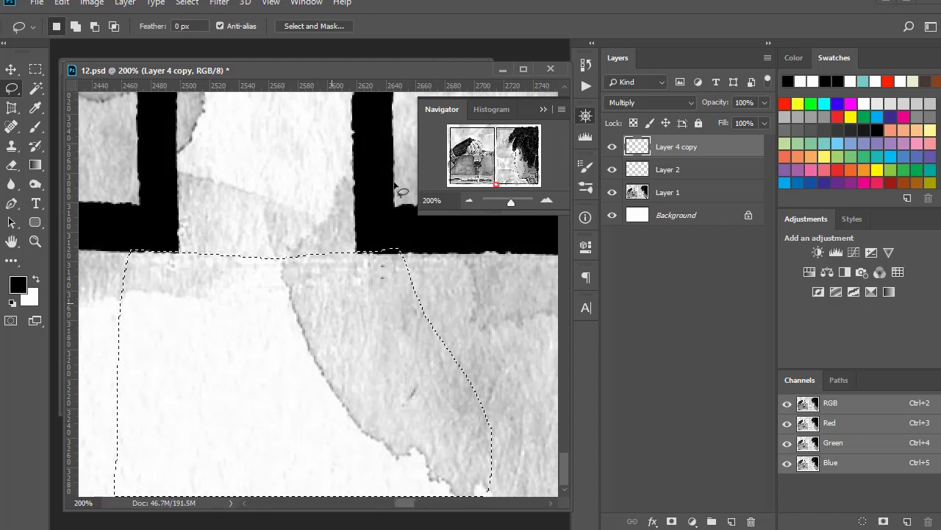
Step: Check the hand panel's lower outer corner and the whole page, and merge Layer 4 copy down into Layer 2
{"action": "left_click", "coordinate": [449, 184]}
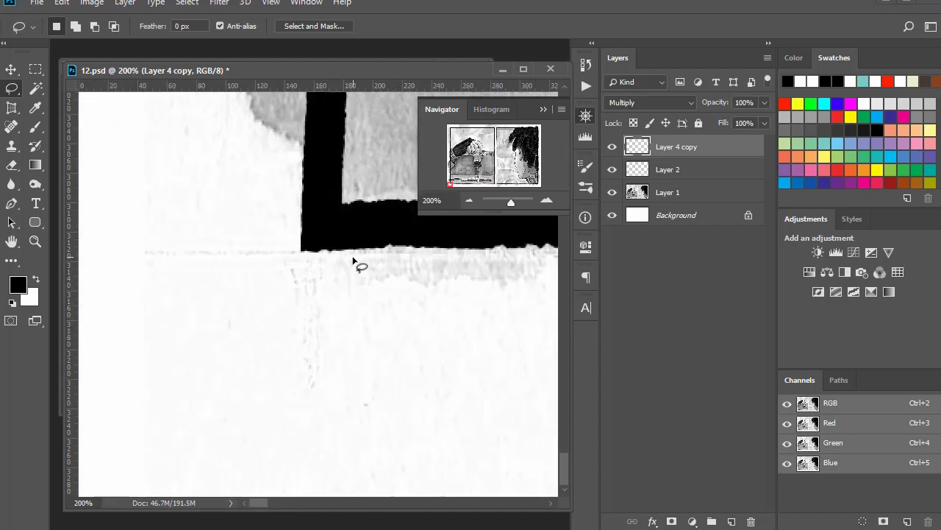
{"action": "scroll", "coordinate": [354, 302], "scroll_direction": "down", "scroll_amount": 7}
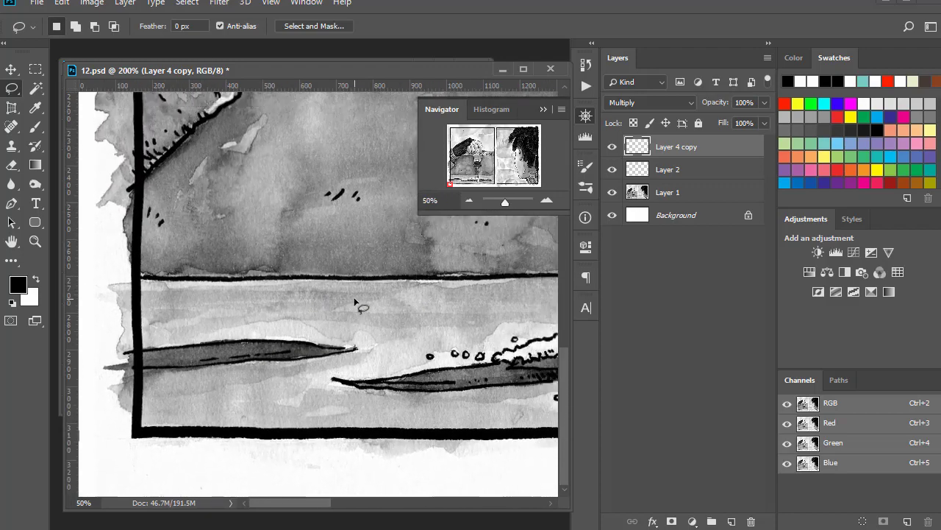
{"action": "scroll", "coordinate": [355, 303], "scroll_direction": "down", "scroll_amount": 1}
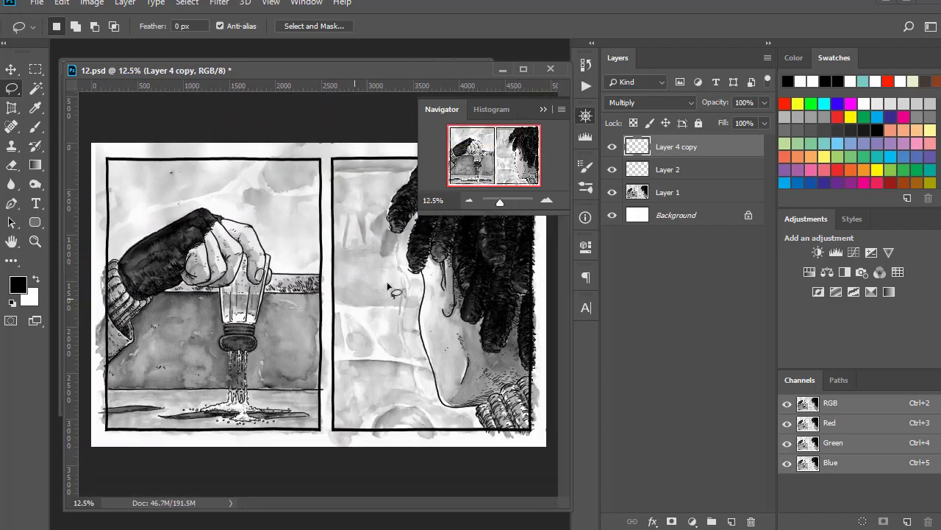
{"action": "left_click", "coordinate": [583, 117]}
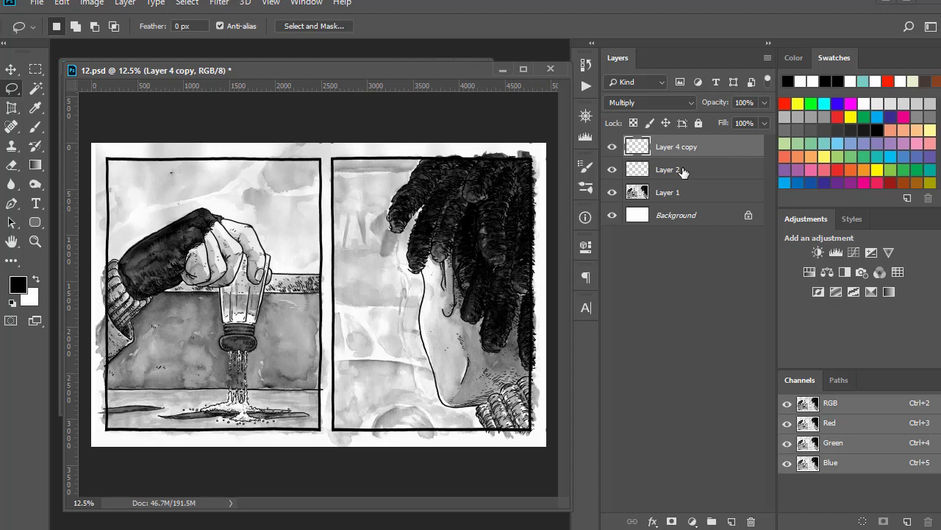
{"action": "key", "text": "Delete"}
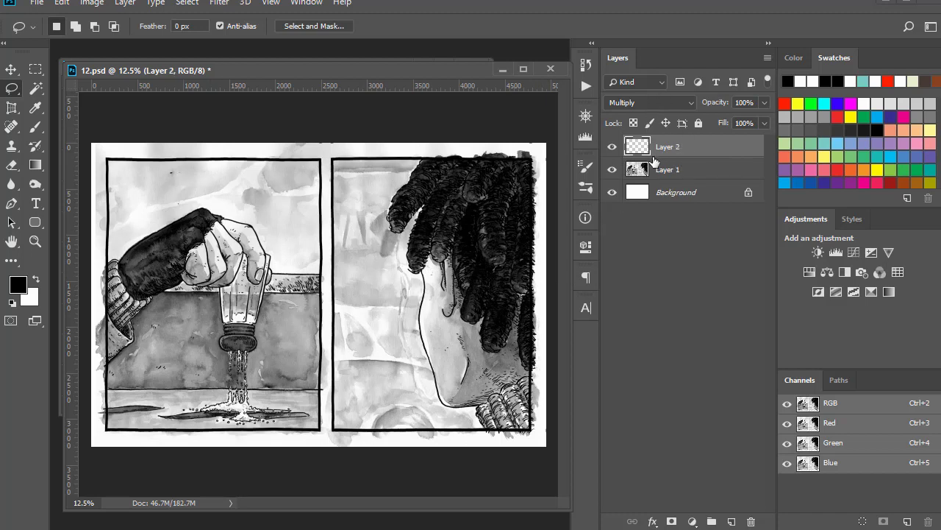
Step: Hide Layer 1 and select the white area outside the panel borders with the Magic Wand
{"action": "left_click", "coordinate": [612, 169]}
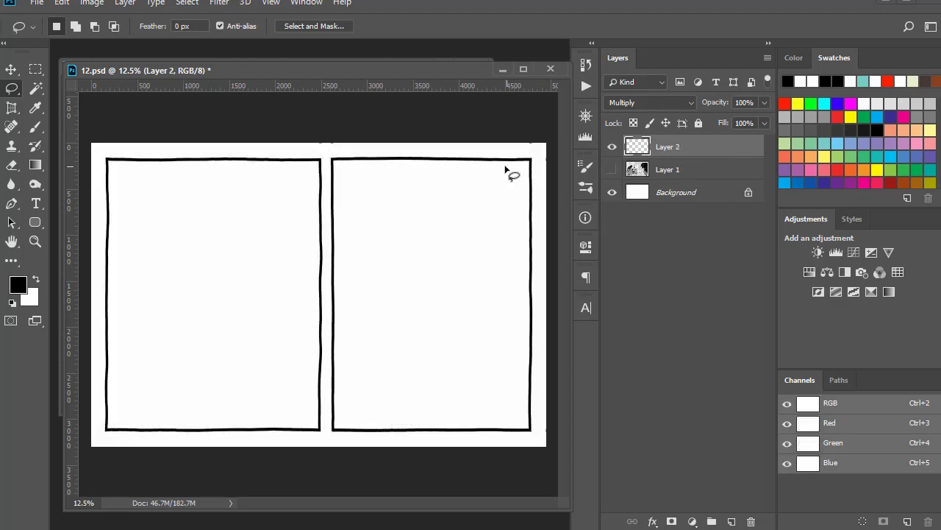
{"action": "key", "text": "w"}
{"action": "left_click", "coordinate": [336, 153]}
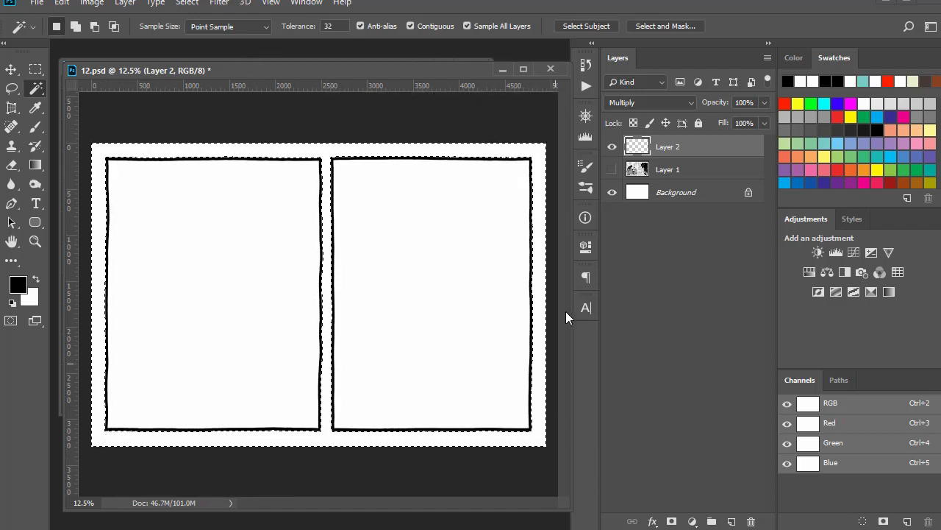
Step: Expand the selection of the outer white area by 3 pixels
{"action": "left_click", "coordinate": [187, 4]}
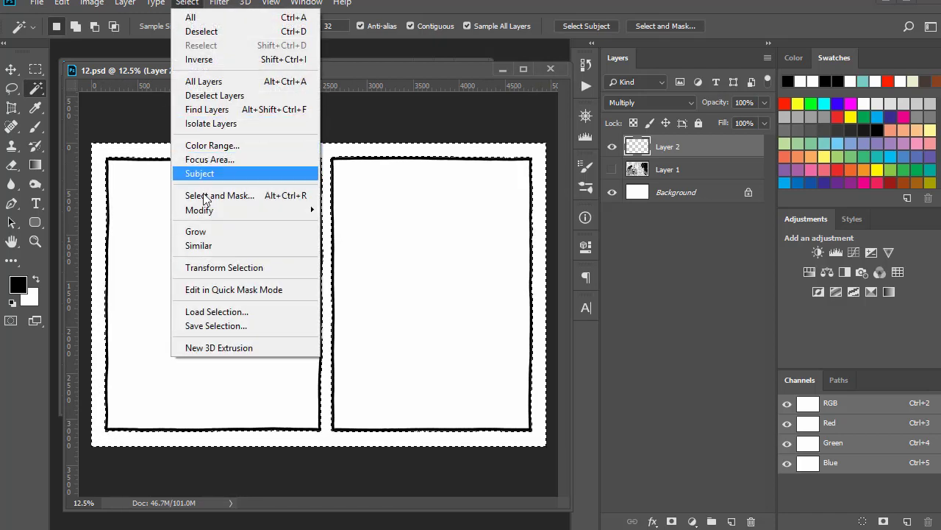
{"action": "left_click", "coordinate": [358, 241]}
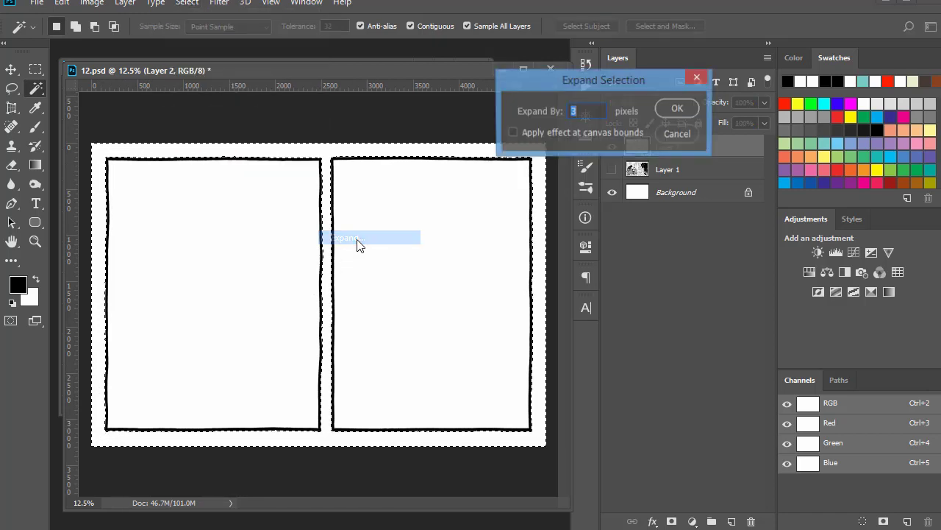
{"action": "left_click", "coordinate": [678, 108]}
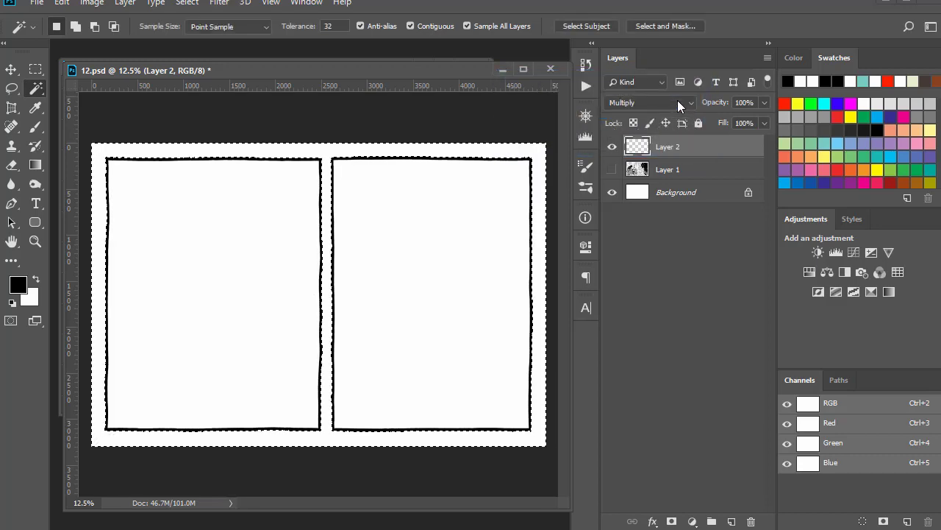
Step: Examine how far the selection's edge reaches into the border lines along the gutter
{"action": "key", "text": "ctrl+plus"}
{"action": "key", "text": "ctrl+plus"}
{"action": "key", "text": "ctrl+plus"}
{"action": "key", "text": "ctrl+plus"}
{"action": "key", "text": "ctrl+plus"}
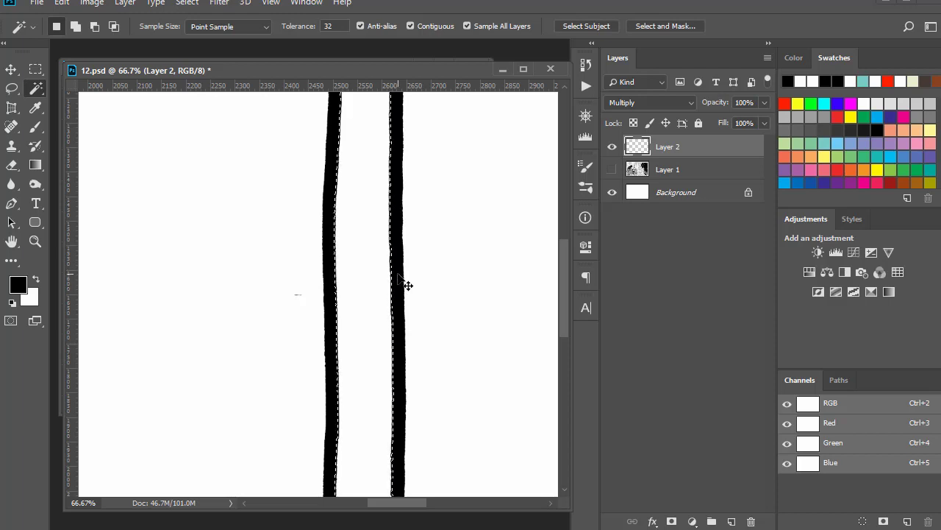
{"action": "key", "text": "ctrl+minus"}
{"action": "key", "text": "ctrl+minus"}
{"action": "key", "text": "ctrl+minus"}
{"action": "key", "text": "ctrl+minus"}
{"action": "key", "text": "ctrl+minus"}
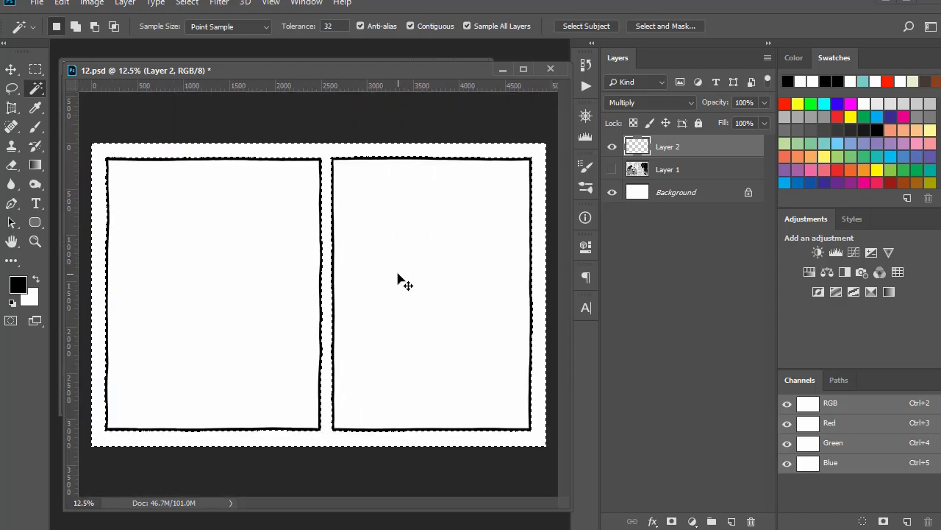
Step: Invert the selection, show Layer 1 again, and add a layer mask that limits its artwork to the panels
{"action": "key", "text": "ctrl+shift+i"}
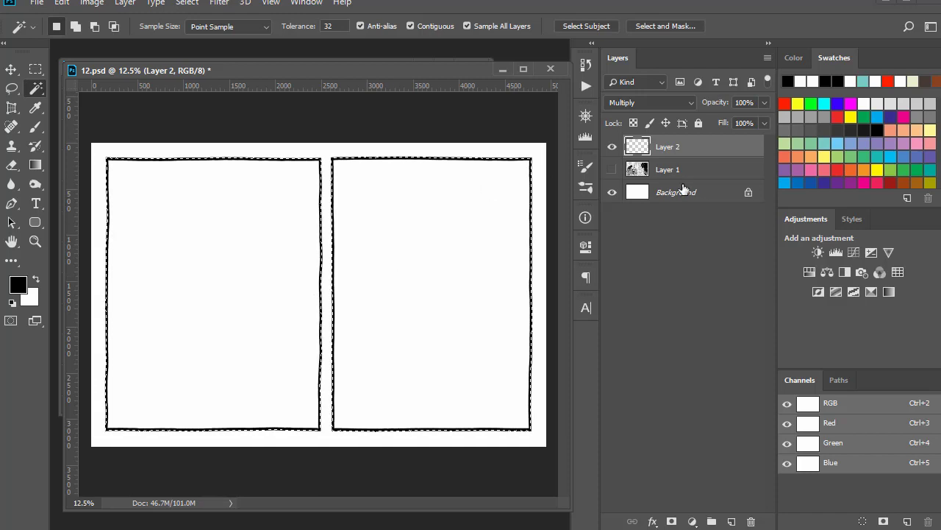
{"action": "left_click", "coordinate": [610, 170]}
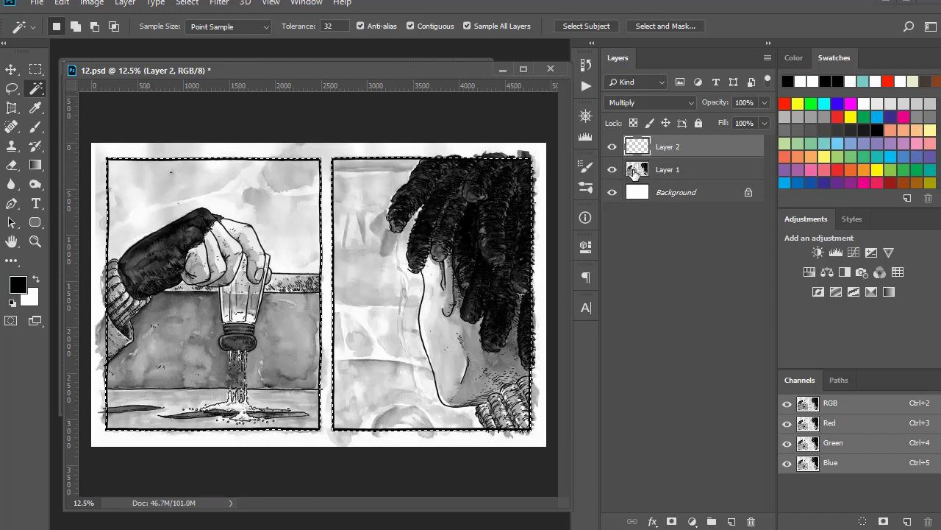
{"action": "left_click", "coordinate": [659, 172]}
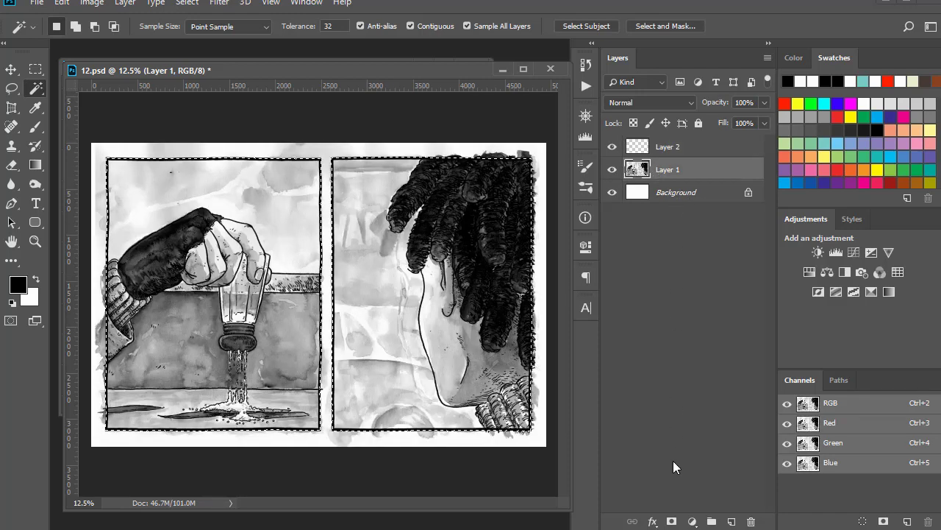
{"action": "left_click", "coordinate": [672, 522]}
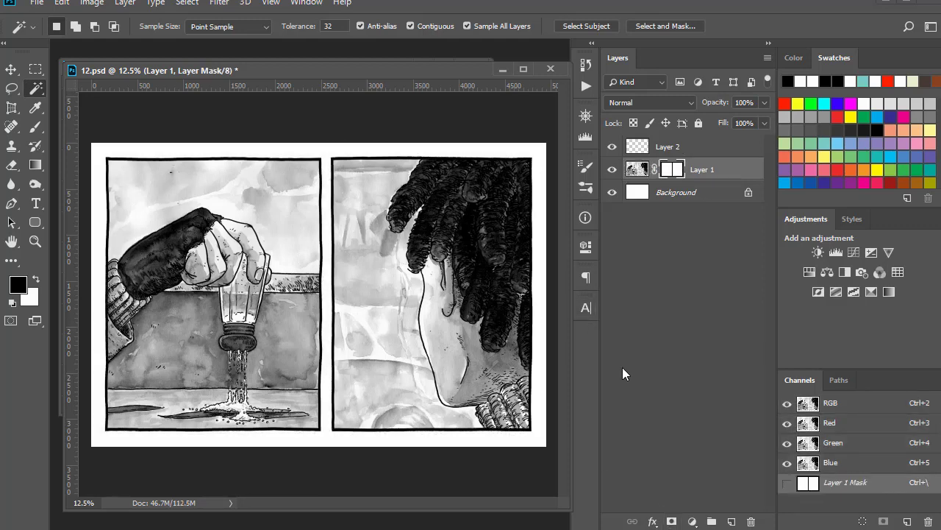
{"action": "key", "text": "ctrl+z"}
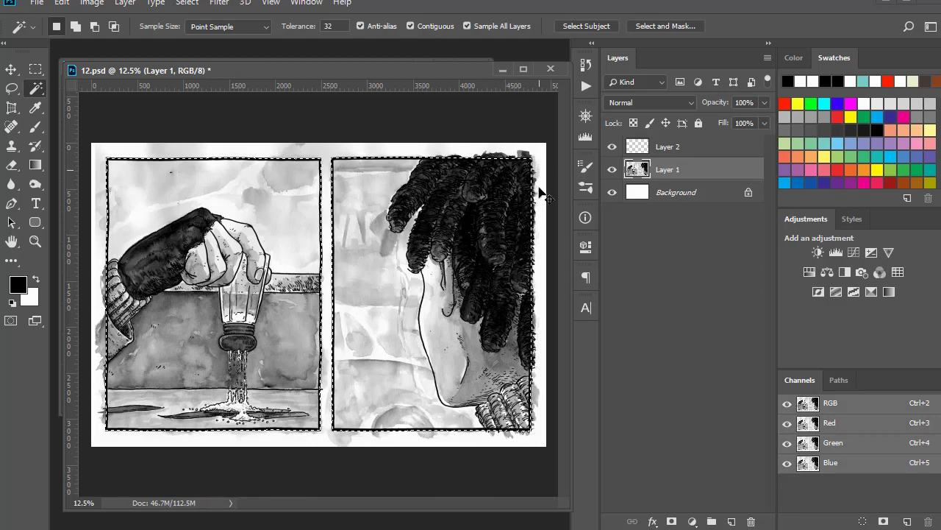
{"action": "key", "text": "ctrl+z"}
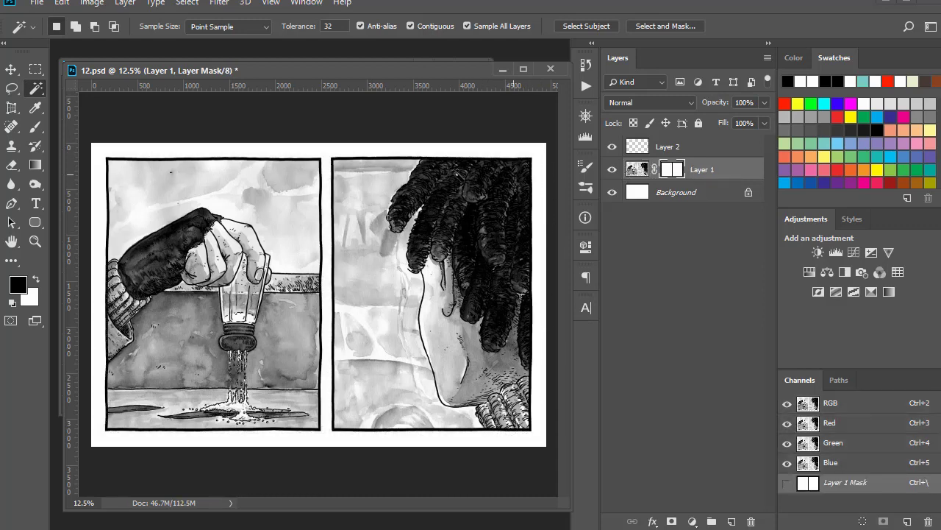
Step: Open the speech balloon scans Scan10002.JPG and Scan10005.JPG from the 2018-10-05 folder
{"action": "left_click", "coordinate": [35, 70]}
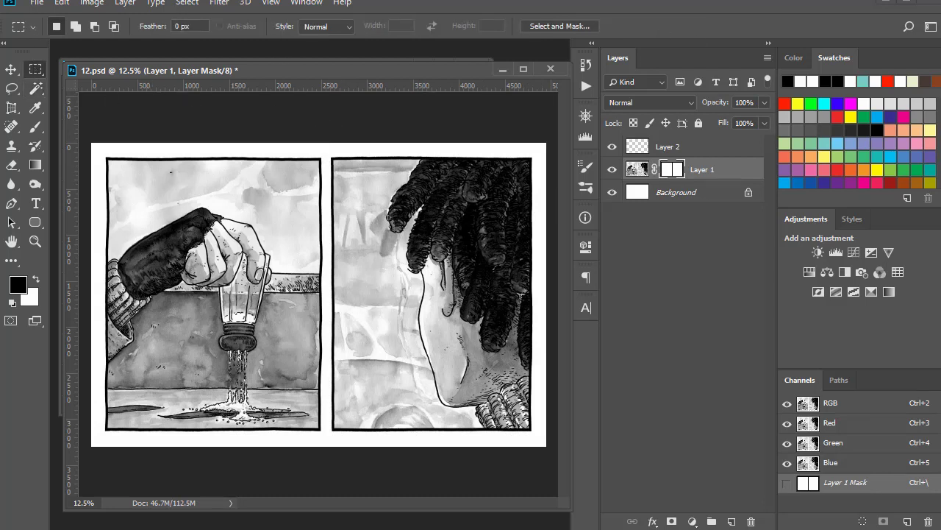
{"action": "key", "text": "ctrl+o"}
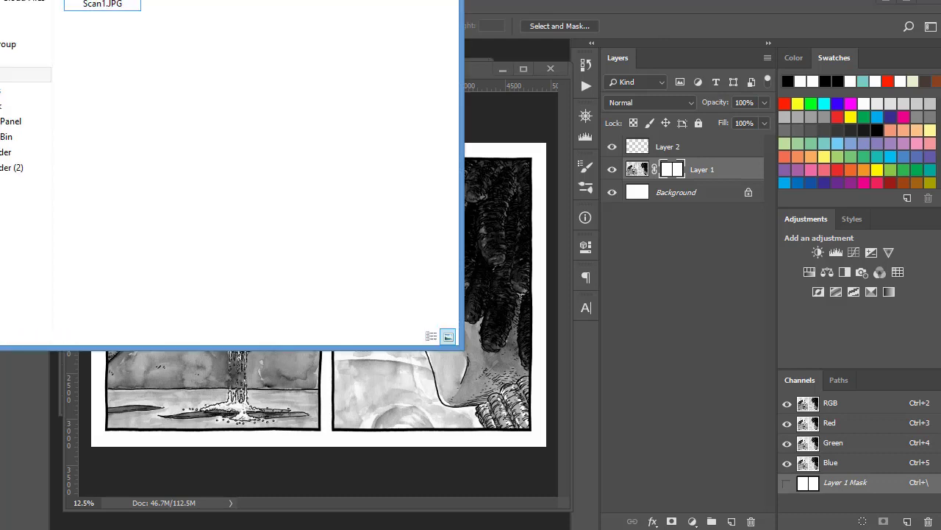
{"action": "key", "text": "alt+Up"}
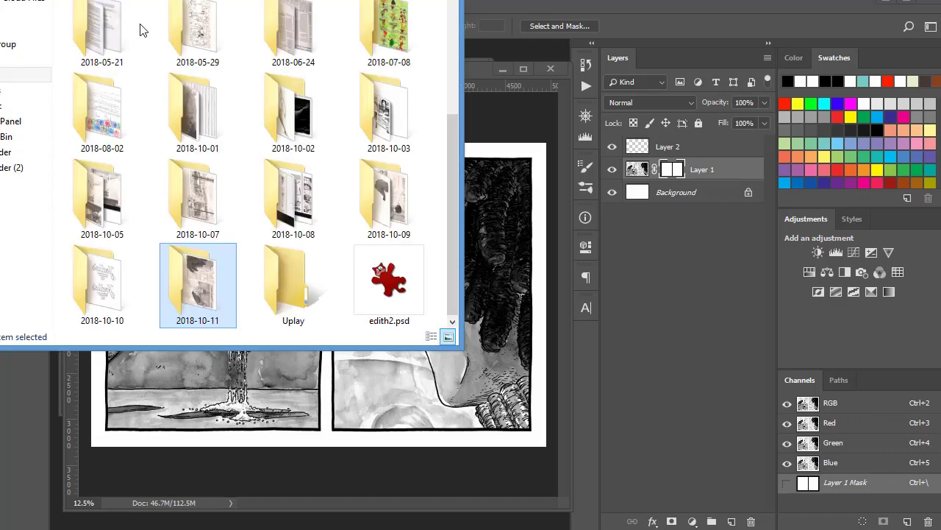
{"action": "double_click", "coordinate": [105, 208]}
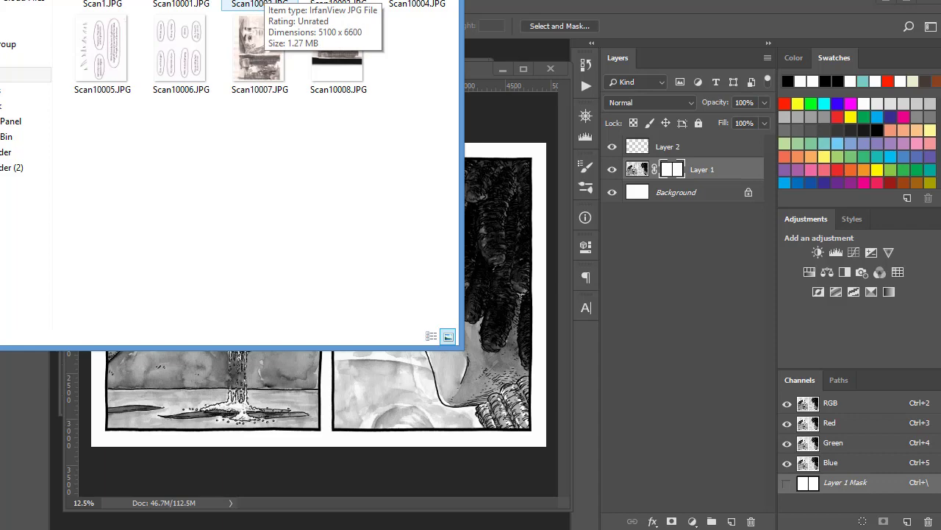
{"action": "left_click", "coordinate": [181, 4]}
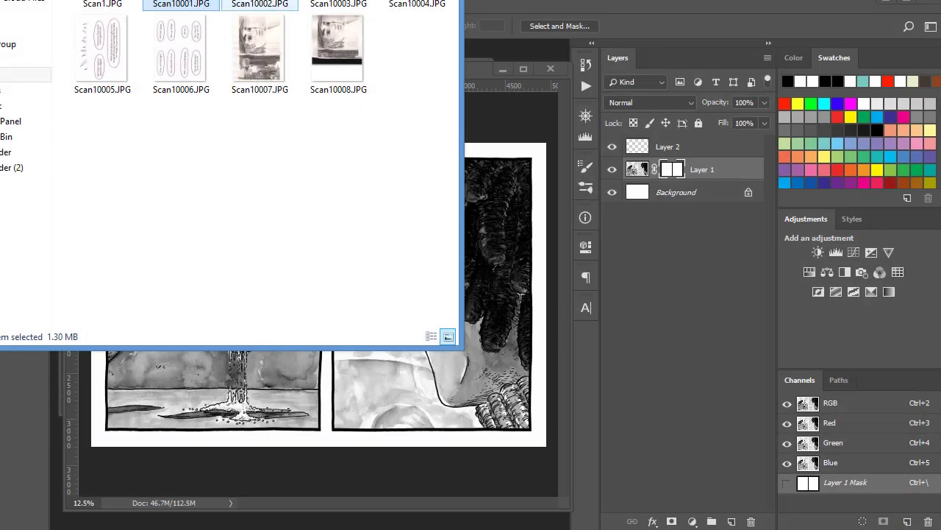
{"action": "left_click", "coordinate": [259, 3]}
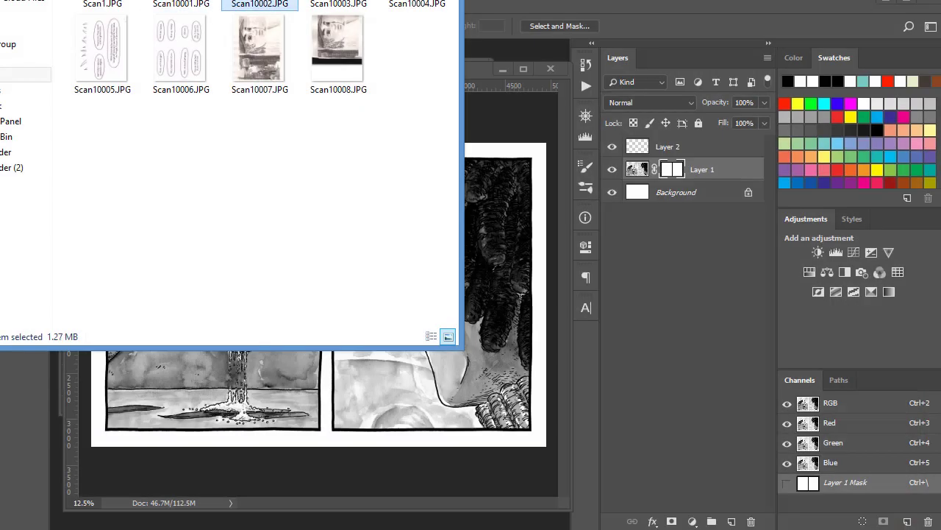
{"action": "left_click", "coordinate": [102, 48], "text": "ctrl"}
{"action": "left_click_drag", "start_coordinate": [103, 48], "coordinate": [365, 495]}
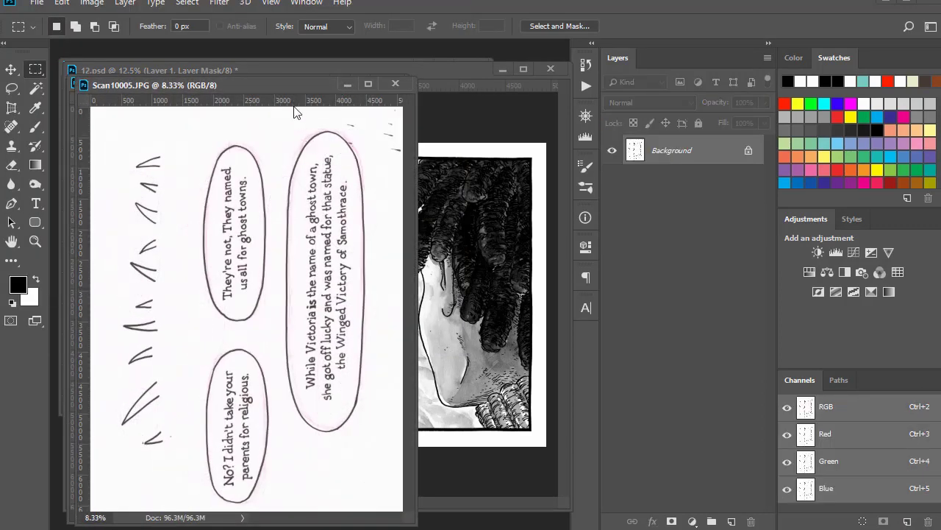
Step: Rotate Scan10005.JPG 90 degrees clockwise and crop it to the row of hand-drawn balloon tails
{"action": "key", "text": "ctrl+alt+r"}
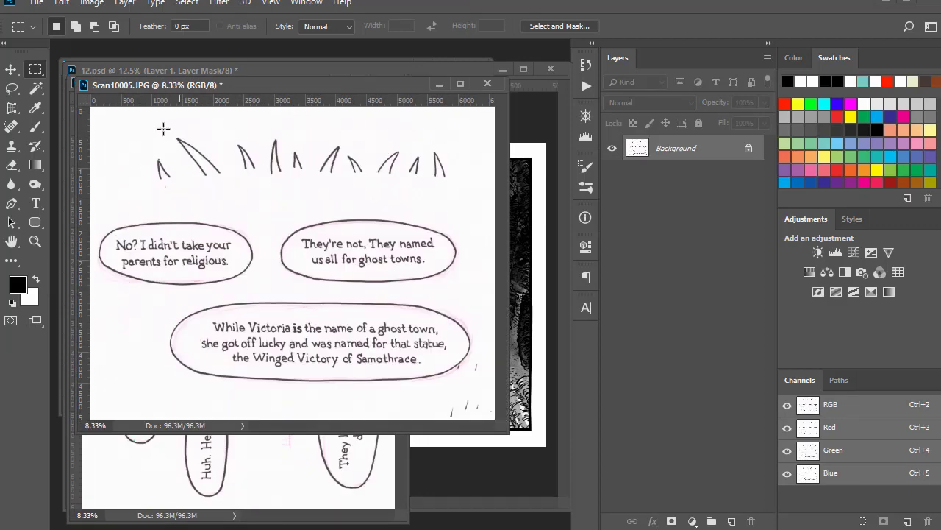
{"action": "mouse_move", "coordinate": [134, 120]}
{"action": "left_mouse_down"}
{"action": "mouse_move", "coordinate": [326, 157]}
{"action": "mouse_move", "coordinate": [465, 200]}
{"action": "left_mouse_up"}
{"action": "left_click", "coordinate": [92, 2]}
{"action": "left_click", "coordinate": [110, 121]}
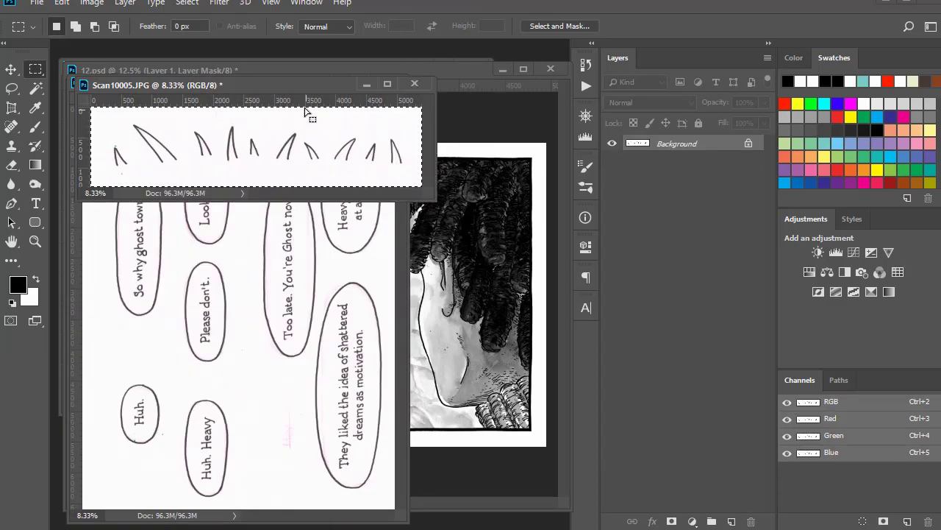
{"action": "left_click_drag", "start_coordinate": [274, 90], "coordinate": [365, 64]}
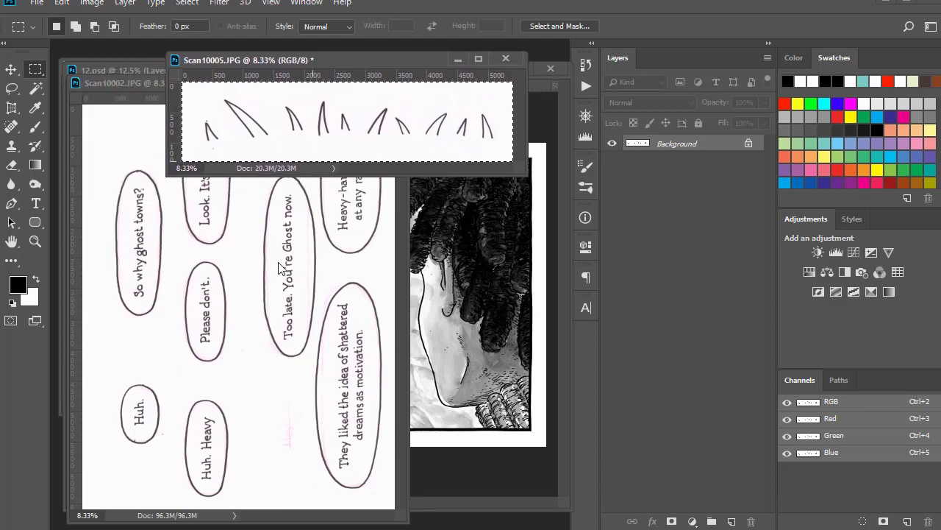
Step: Rotate the Scan10002.JPG balloon sheet 90 degrees clockwise and move its window clear of the other documents
{"action": "left_click", "coordinate": [263, 329]}
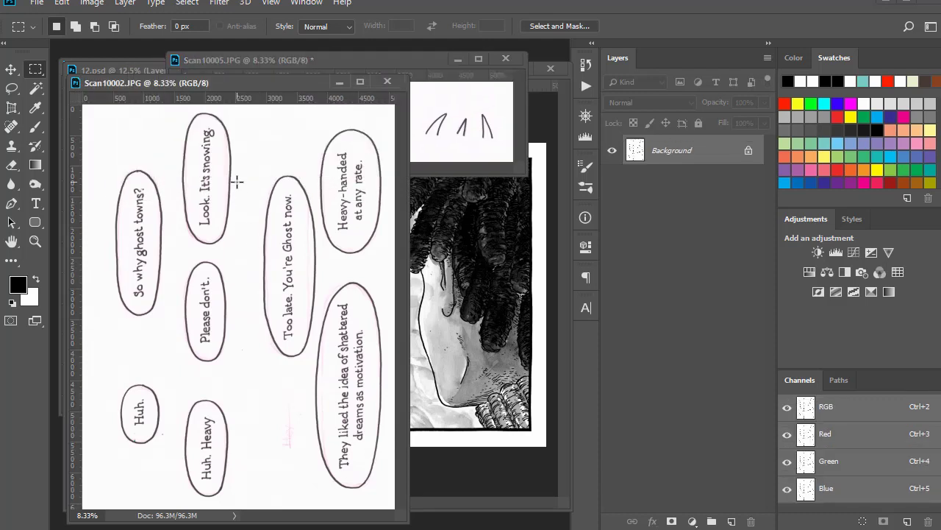
{"action": "key", "text": "ctrl+alt+shift+r"}
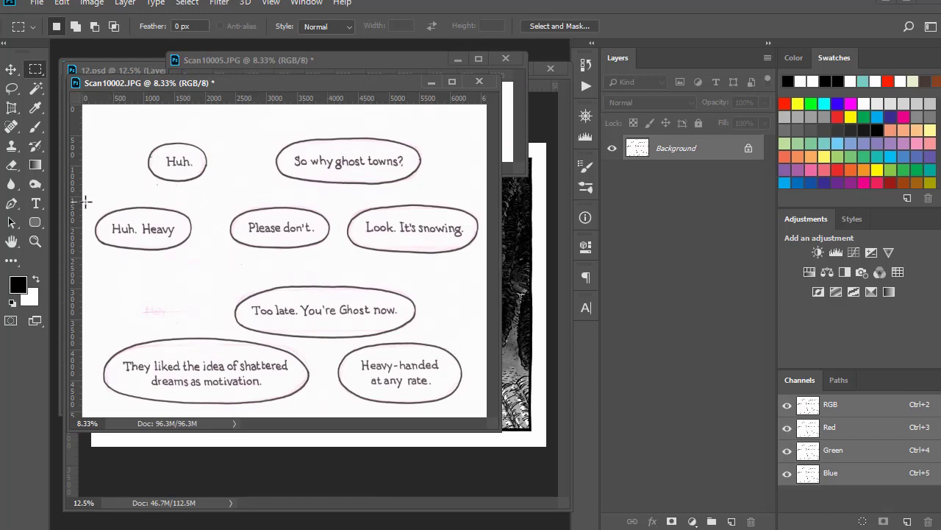
{"action": "left_click_drag", "start_coordinate": [147, 88], "coordinate": [541, 133]}
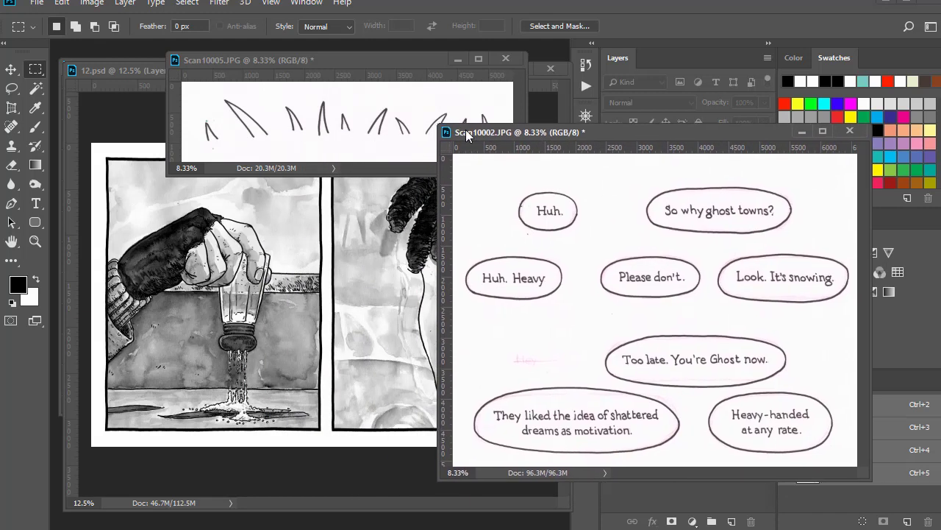
Step: Examine the balloon outlines, lettering and leftover pink pencil lines in Scan10002.JPG up close
{"action": "left_click", "coordinate": [310, 98]}
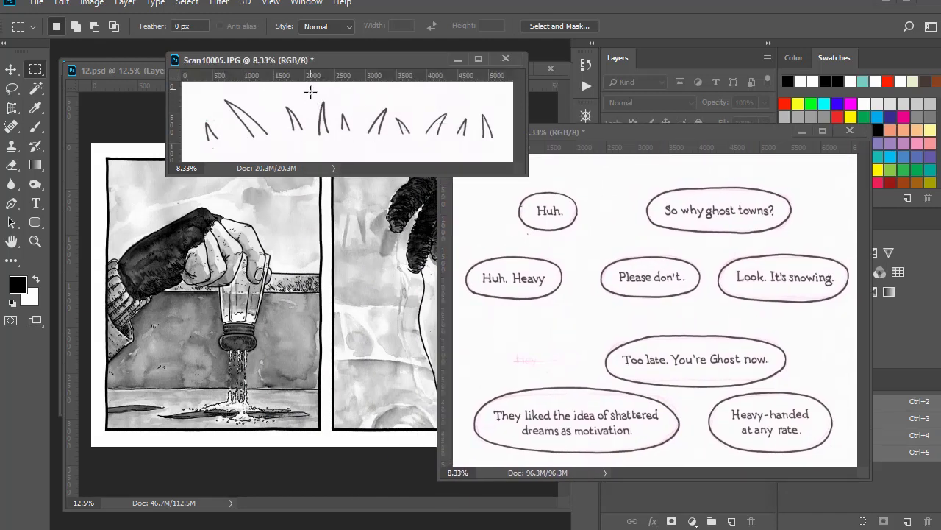
{"action": "left_click_drag", "start_coordinate": [310, 92], "coordinate": [334, 150]}
{"action": "left_click", "coordinate": [599, 222]}
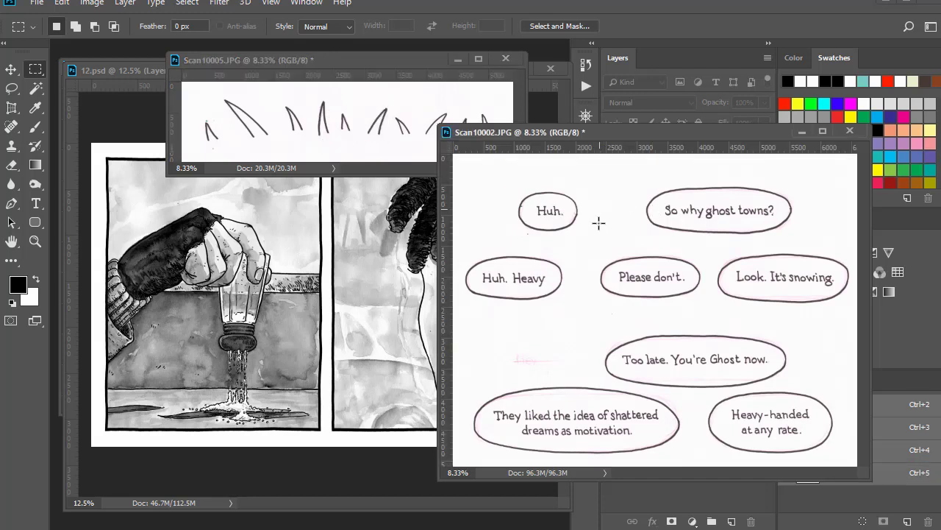
{"action": "left_click_drag", "start_coordinate": [588, 243], "coordinate": [710, 316]}
{"action": "left_click_drag", "start_coordinate": [594, 327], "coordinate": [792, 386]}
{"action": "left_click", "coordinate": [811, 346]}
{"action": "left_click_drag", "start_coordinate": [589, 321], "coordinate": [793, 391]}
{"action": "key", "text": "ctrl+plus"}
{"action": "key", "text": "ctrl+plus"}
{"action": "key", "text": "ctrl+plus"}
{"action": "key", "text": "ctrl+plus"}
{"action": "key", "text": "ctrl+plus"}
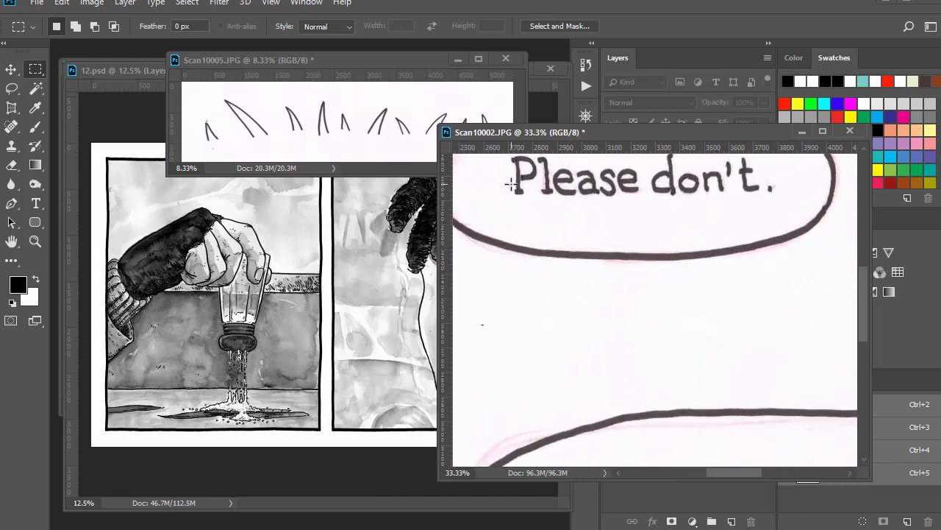
{"action": "left_click_drag", "start_coordinate": [581, 211], "coordinate": [556, 319]}
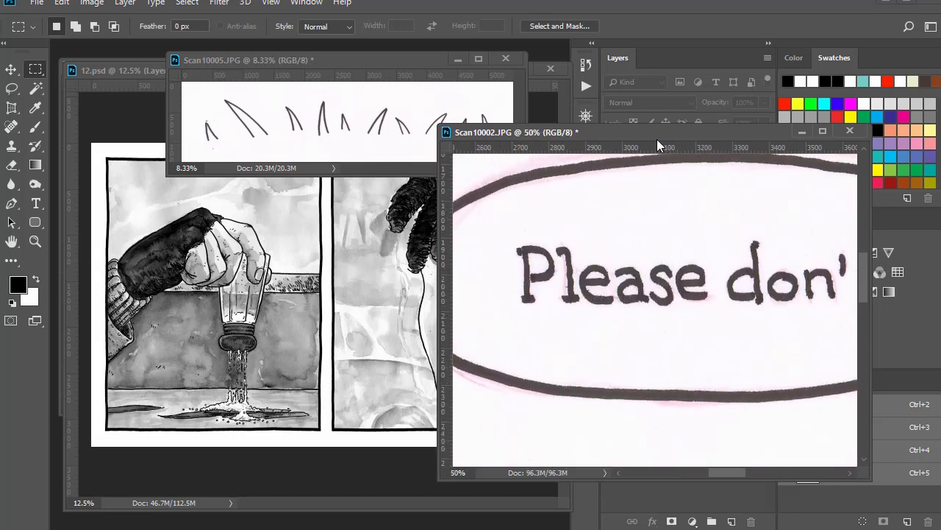
{"action": "left_click_drag", "start_coordinate": [657, 139], "coordinate": [413, 138]}
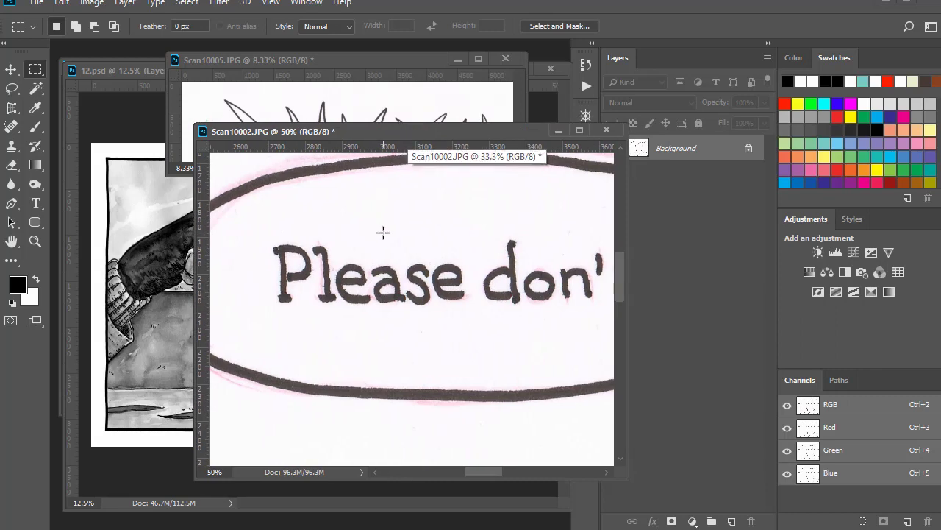
Step: Try darkening the full-colour balloon scan with Levels at black point 88 and midtones 0.71
{"action": "key", "text": "ctrl+minus"}
{"action": "key", "text": "ctrl+minus"}
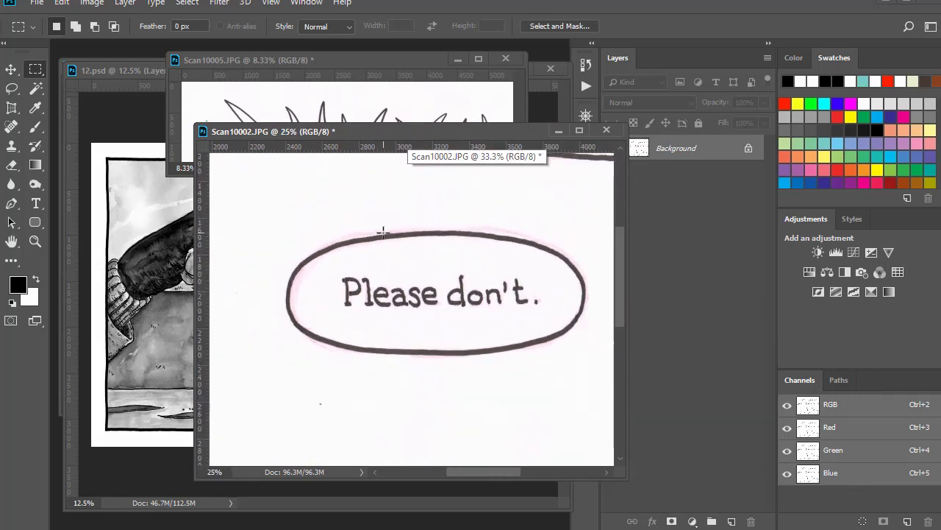
{"action": "key", "text": "ctrl+l"}
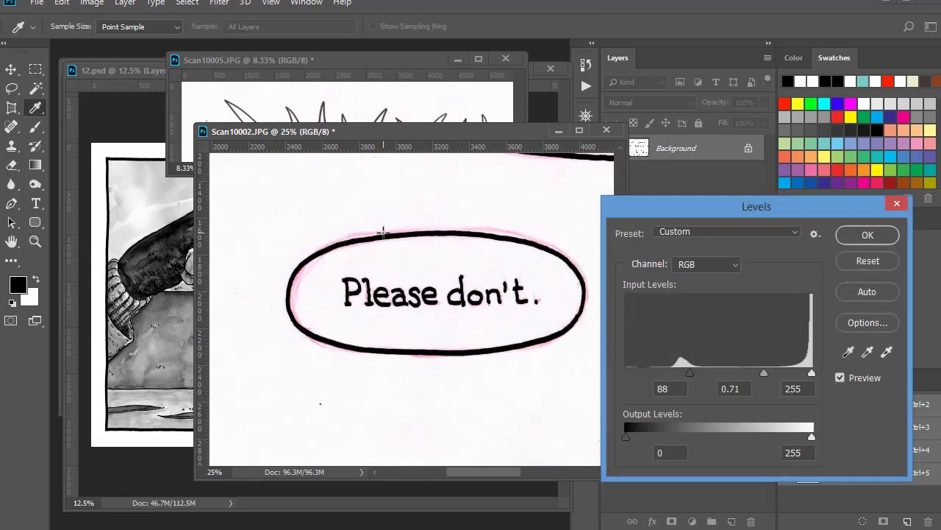
{"action": "key", "text": "Escape"}
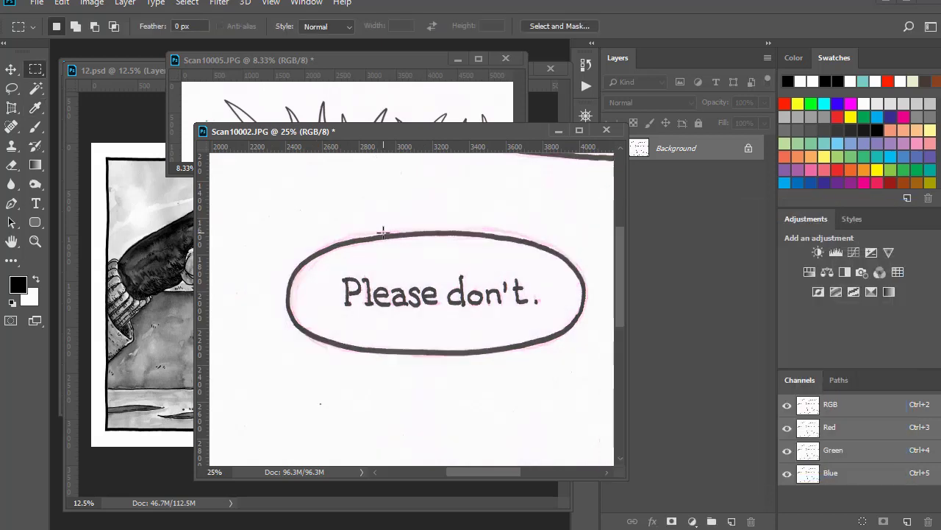
Step: Copy the balloon scan's Red channel onto a new layer to drop the pink pencil lines
{"action": "left_click", "coordinate": [815, 429]}
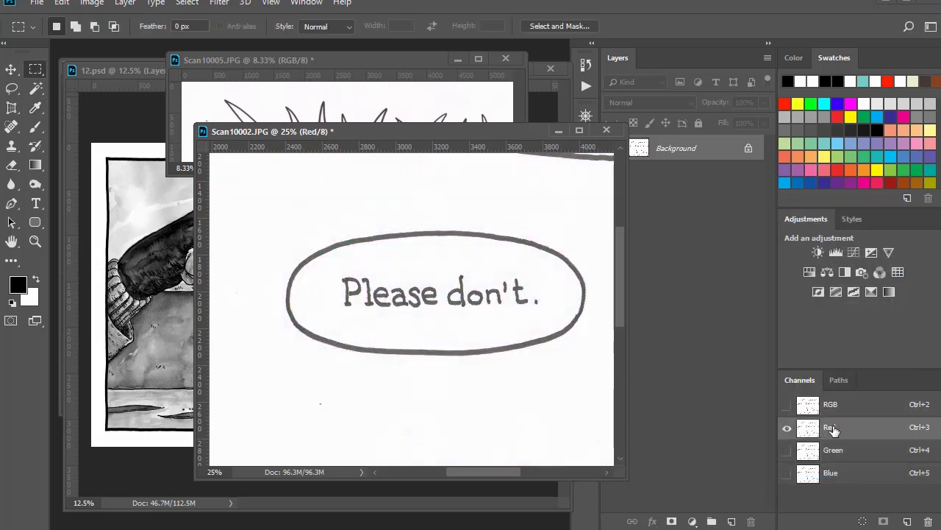
{"action": "left_click", "coordinate": [831, 405]}
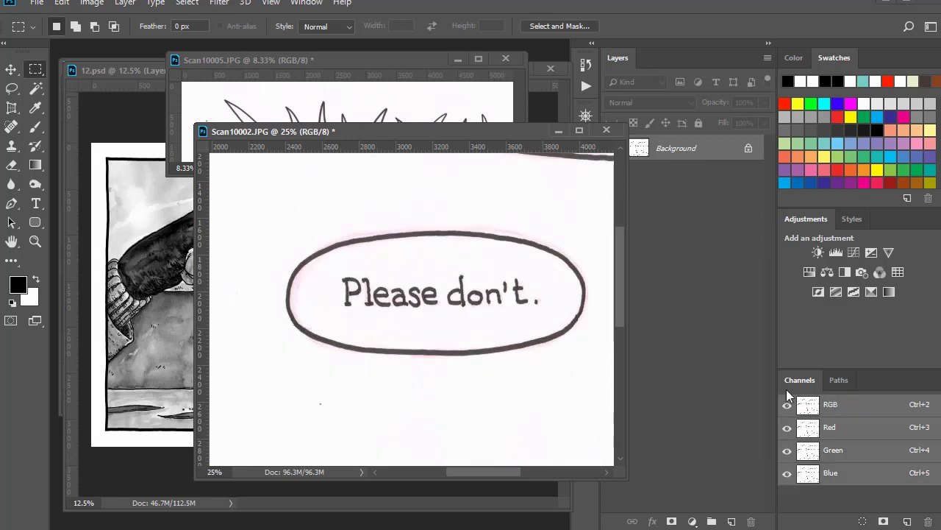
{"action": "key", "text": "ctrl+j"}
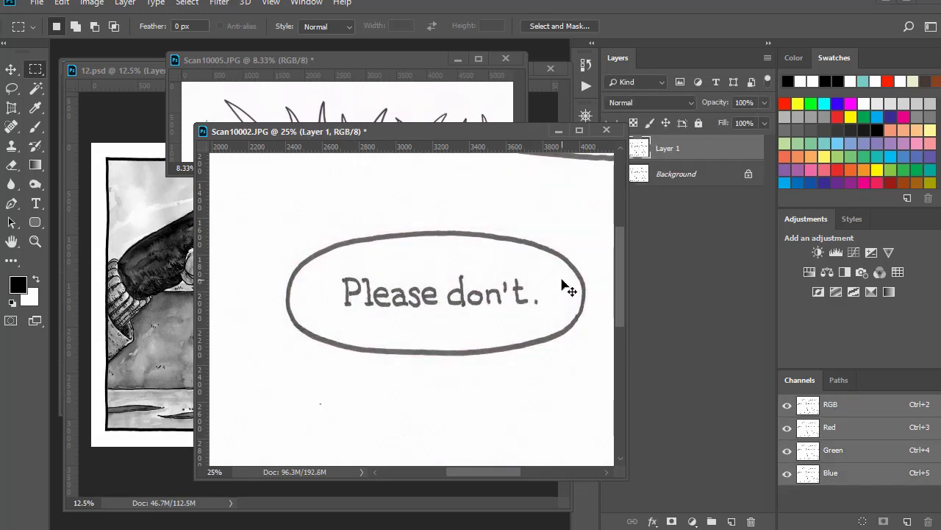
{"action": "scroll", "coordinate": [566, 287], "scroll_direction": "up", "scroll_amount": 3}
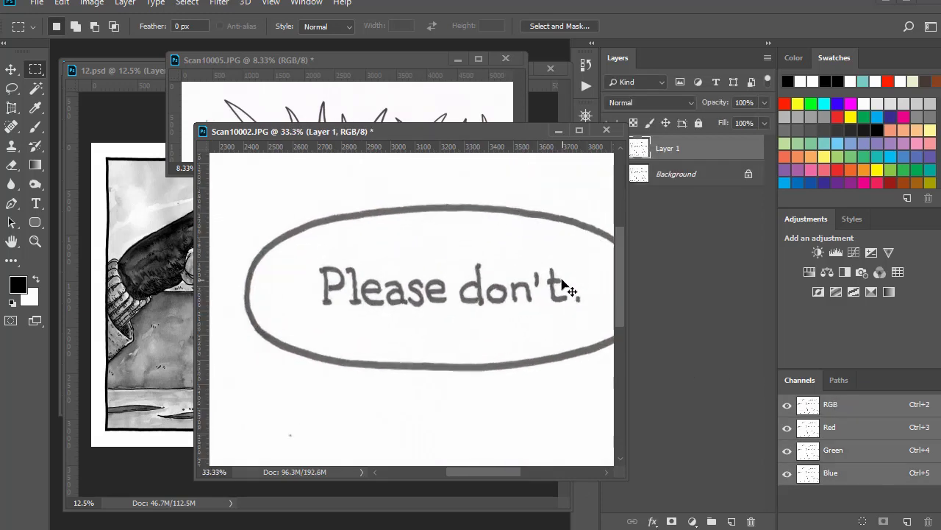
{"action": "scroll", "coordinate": [566, 287], "scroll_direction": "down", "scroll_amount": 3}
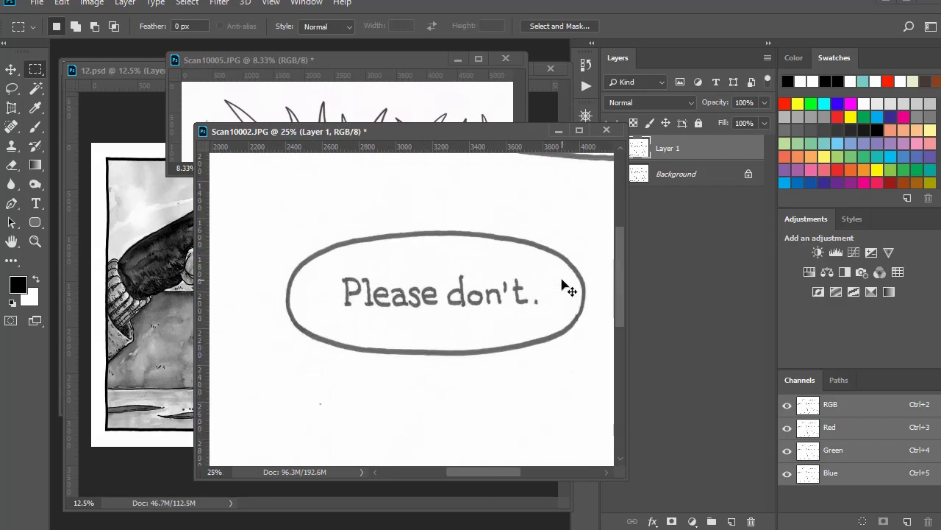
Step: Apply Levels to Layer 1 with black point 125, midtones 0.62 and white point 231 for solid black lettering on white
{"action": "key", "text": "ctrl+l"}
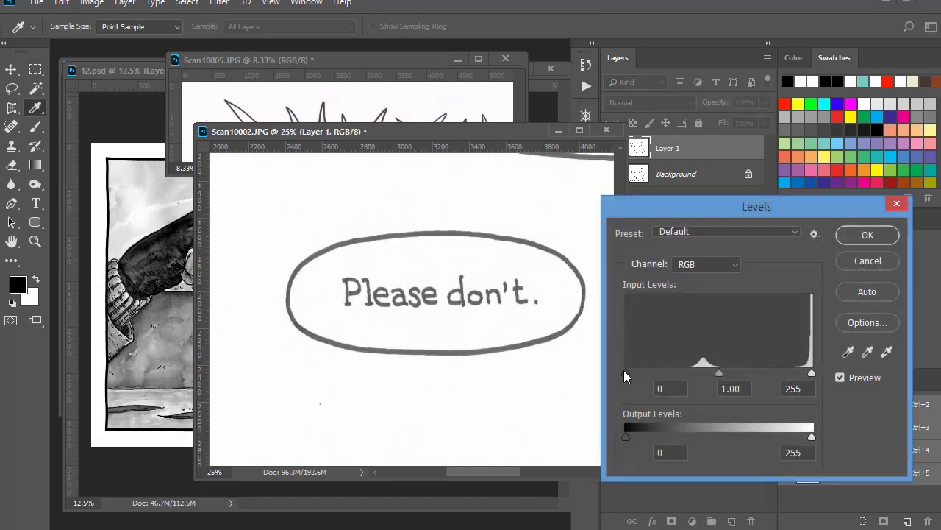
{"action": "left_click_drag", "start_coordinate": [624, 370], "coordinate": [717, 378]}
{"action": "left_click_drag", "start_coordinate": [809, 372], "coordinate": [779, 373]}
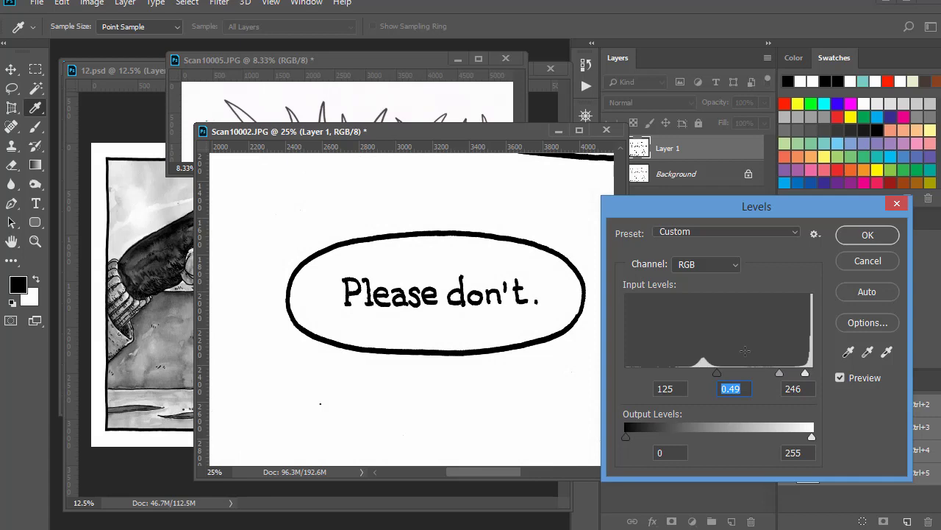
{"action": "key", "text": "ctrl+plus"}
{"action": "key", "text": "ctrl+plus"}
{"action": "key", "text": "ctrl+plus"}
{"action": "key", "text": "ctrl+plus"}
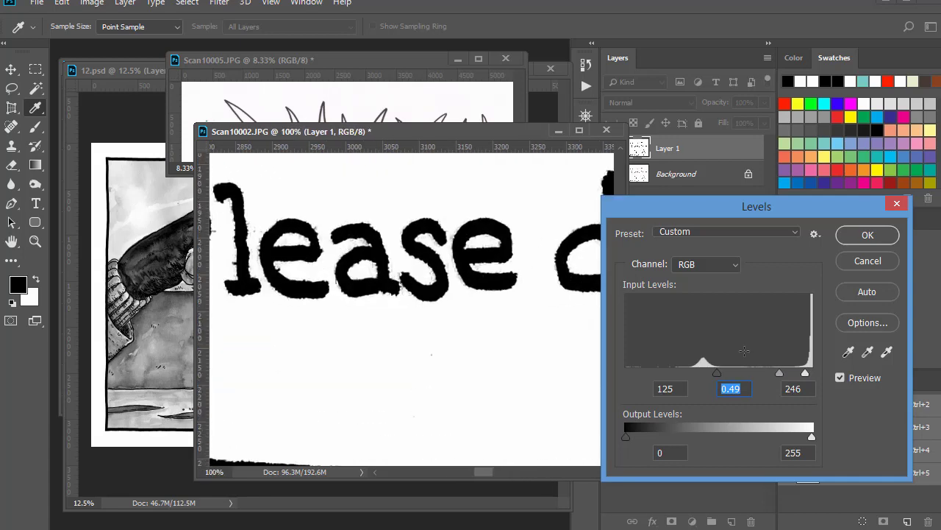
{"action": "key", "text": "ctrl+plus"}
{"action": "key", "text": "ctrl+minus"}
{"action": "left_click_drag", "start_coordinate": [806, 373], "coordinate": [763, 374]}
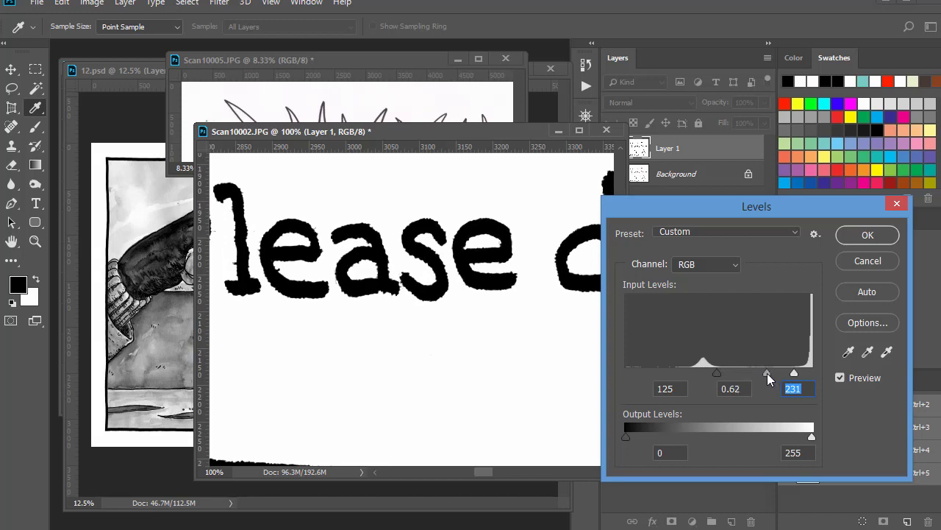
{"action": "left_click", "coordinate": [767, 373]}
{"action": "left_click", "coordinate": [868, 234]}
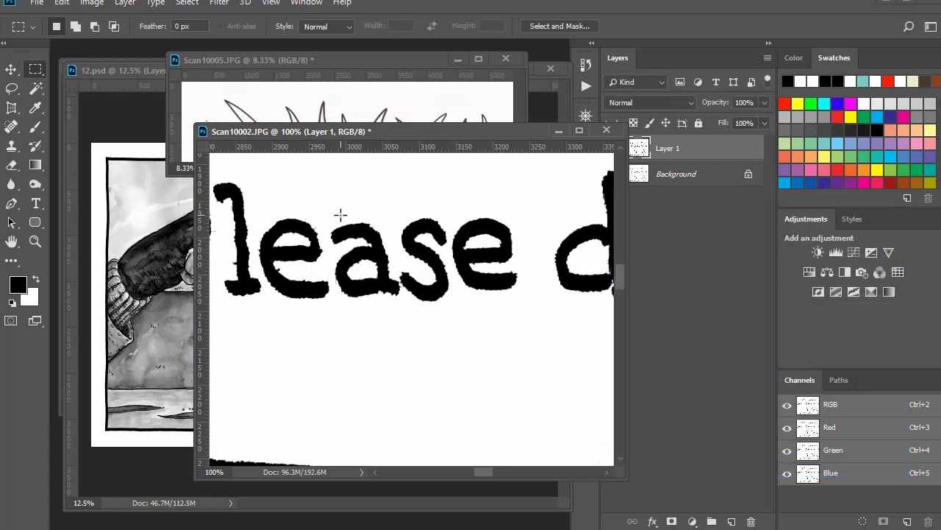
Step: Lasso and erase the stray marks inside the "Huh." balloon's edge and the speck below the balloon
{"action": "key", "text": "ctrl+minus"}
{"action": "key", "text": "ctrl+minus"}
{"action": "key", "text": "ctrl+minus"}
{"action": "key", "text": "ctrl+minus"}
{"action": "key", "text": "ctrl+minus"}
{"action": "key", "text": "ctrl+minus"}
{"action": "key", "text": "ctrl+minus"}
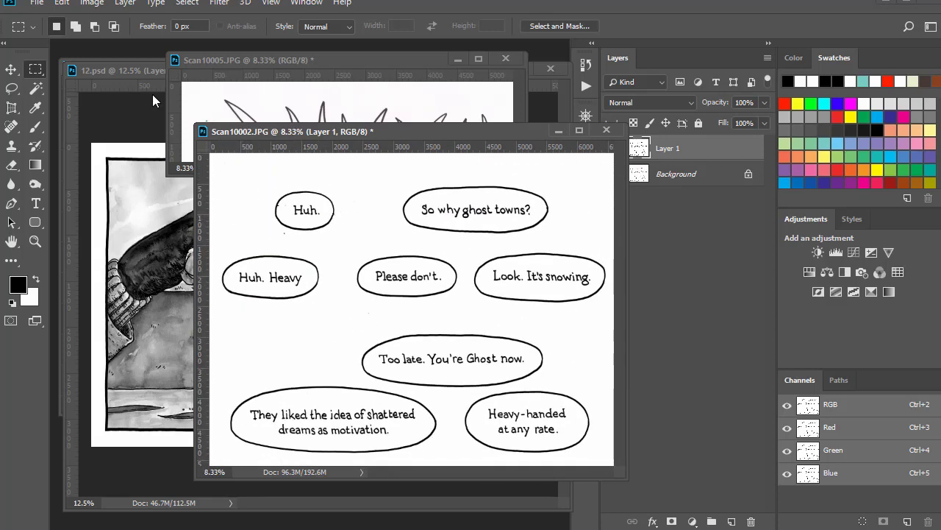
{"action": "key", "text": "ctrl+plus"}
{"action": "key", "text": "ctrl+plus"}
{"action": "key", "text": "ctrl+plus"}
{"action": "key", "text": "ctrl+plus"}
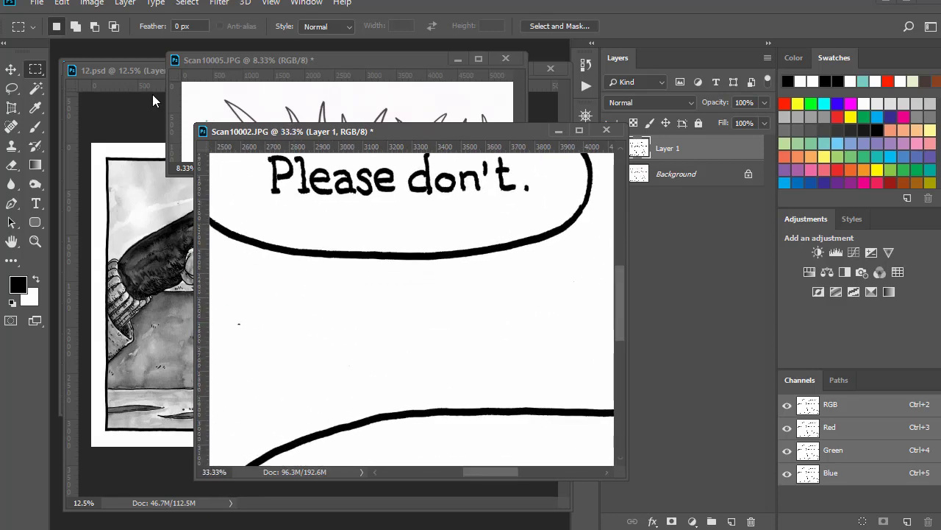
{"action": "left_click_drag", "start_coordinate": [273, 221], "coordinate": [327, 205]}
{"action": "key", "text": "ctrl+plus"}
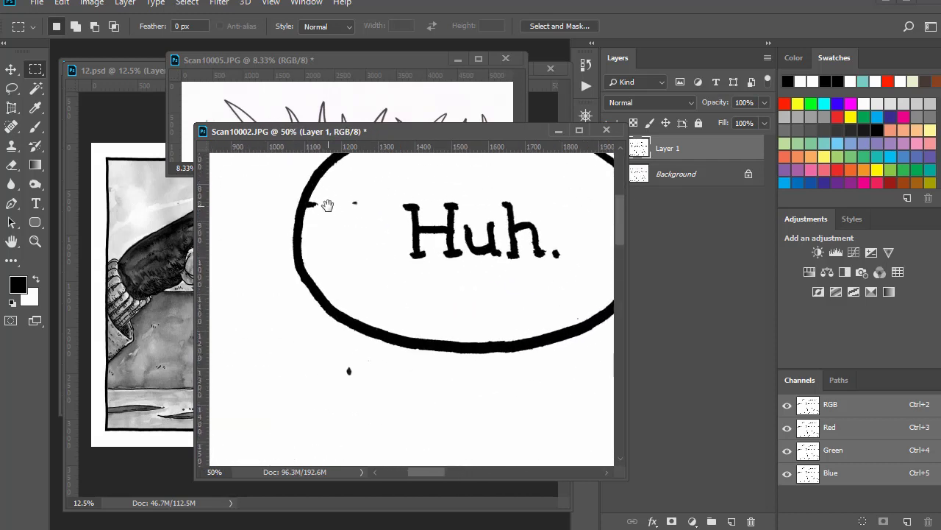
{"action": "key", "text": "l"}
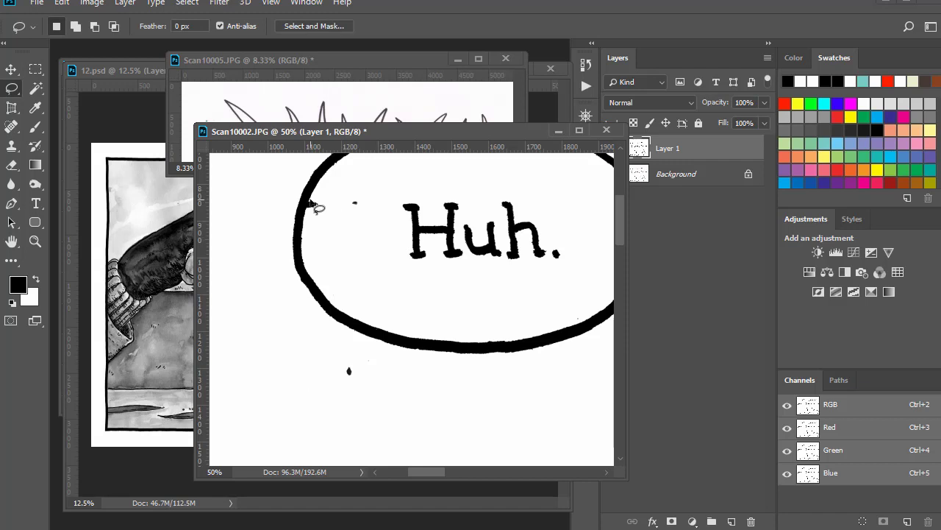
{"action": "mouse_move", "coordinate": [311, 203]}
{"action": "left_mouse_down"}
{"action": "mouse_move", "coordinate": [324, 192]}
{"action": "mouse_move", "coordinate": [377, 195]}
{"action": "mouse_move", "coordinate": [335, 225]}
{"action": "mouse_move", "coordinate": [309, 209]}
{"action": "left_mouse_up"}
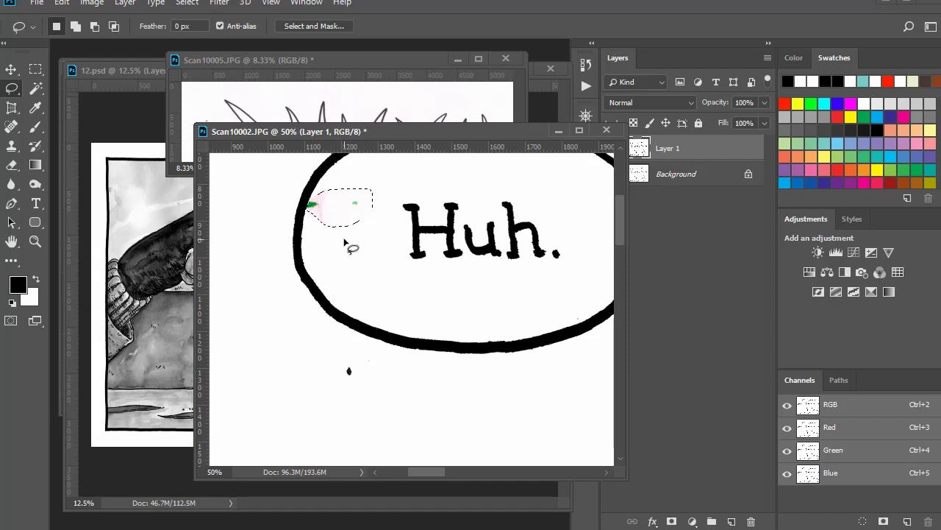
{"action": "key", "text": "ctrl+shift+u"}
{"action": "key", "text": "alt"}
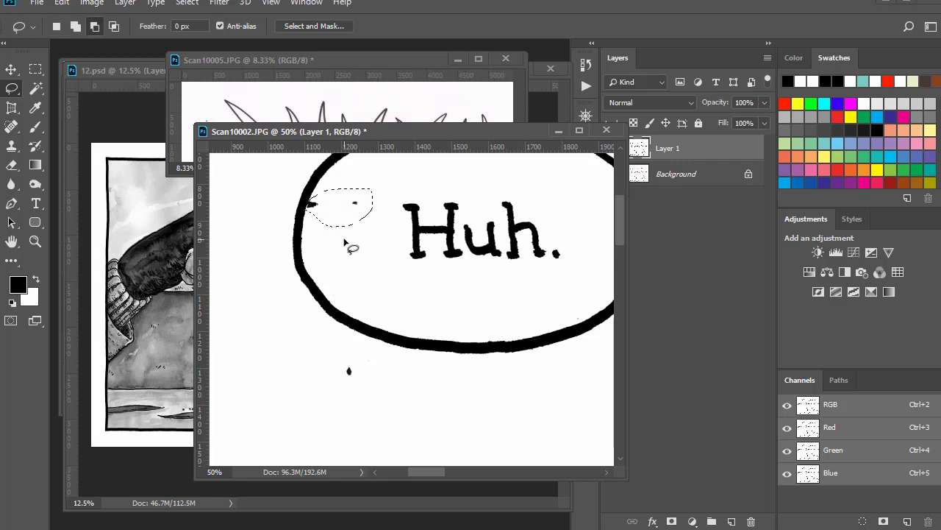
{"action": "mouse_move", "coordinate": [336, 358]}
{"action": "left_mouse_down"}
{"action": "mouse_move", "coordinate": [368, 382]}
{"action": "mouse_move", "coordinate": [344, 343]}
{"action": "left_mouse_up"}
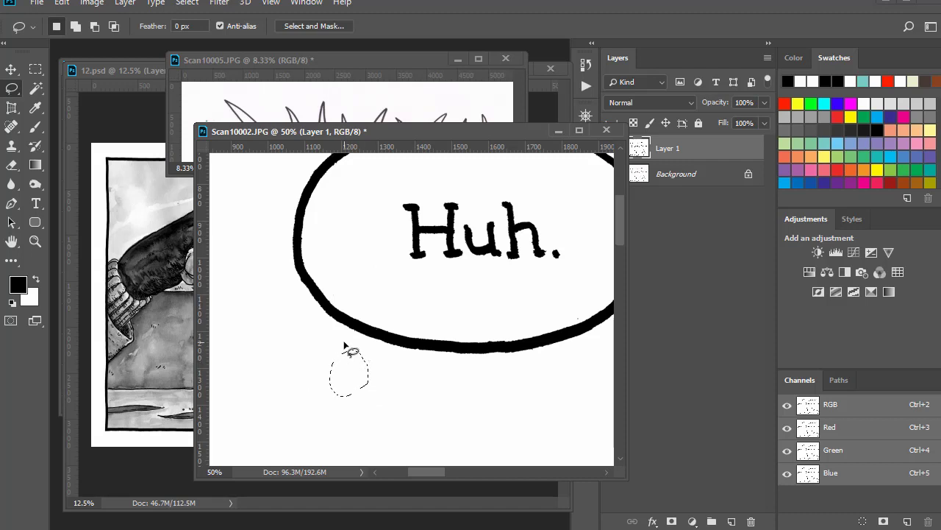
Step: Lasso and erase the small bumps on both sides of the "Huh." balloon's outline, opposite the cleaned edge
{"action": "key", "text": "ctrl+minus"}
{"action": "key", "text": "ctrl+minus"}
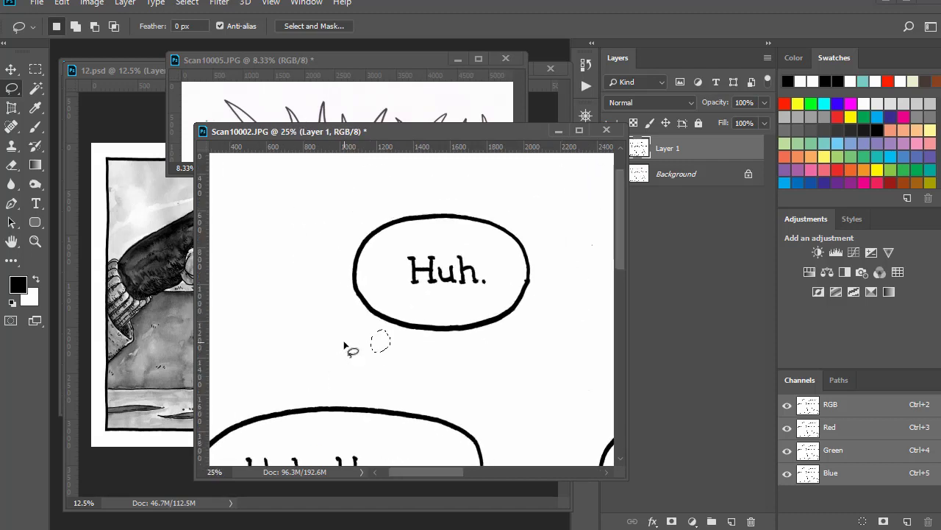
{"action": "key", "text": "ctrl+plus"}
{"action": "key", "text": "ctrl+plus"}
{"action": "key", "text": "ctrl+plus"}
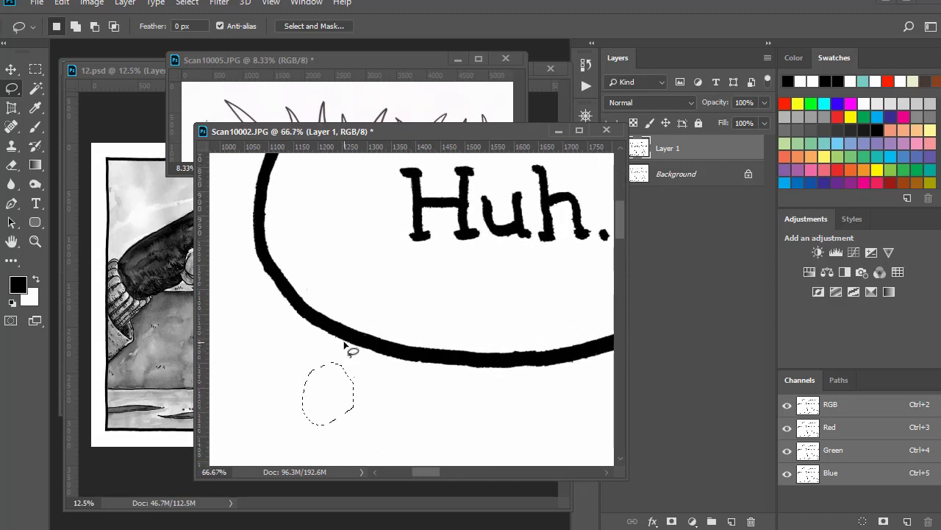
{"action": "left_click_drag", "start_coordinate": [564, 252], "coordinate": [206, 330]}
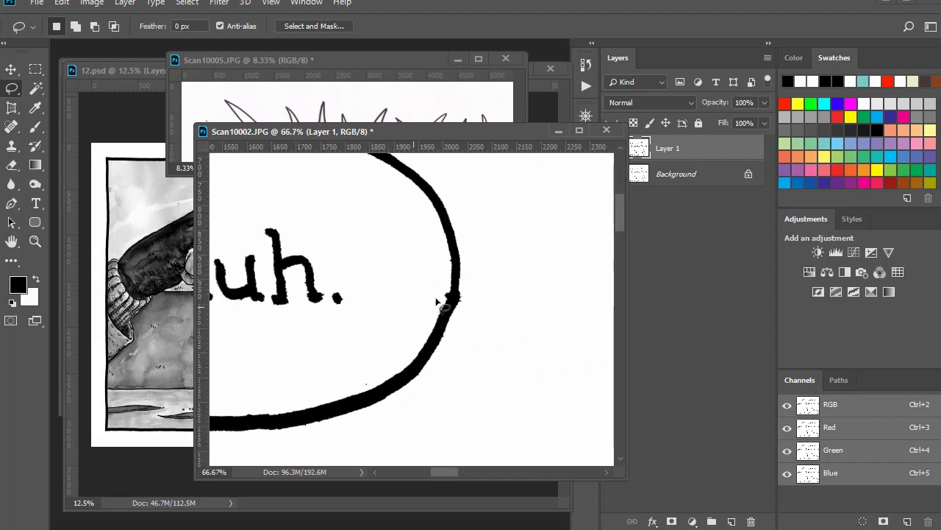
{"action": "mouse_move", "coordinate": [448, 294]}
{"action": "left_mouse_down"}
{"action": "mouse_move", "coordinate": [442, 298]}
{"action": "mouse_move", "coordinate": [451, 299]}
{"action": "left_mouse_up"}
{"action": "key", "text": "alt"}
{"action": "left_click_drag", "start_coordinate": [460, 291], "coordinate": [456, 309]}
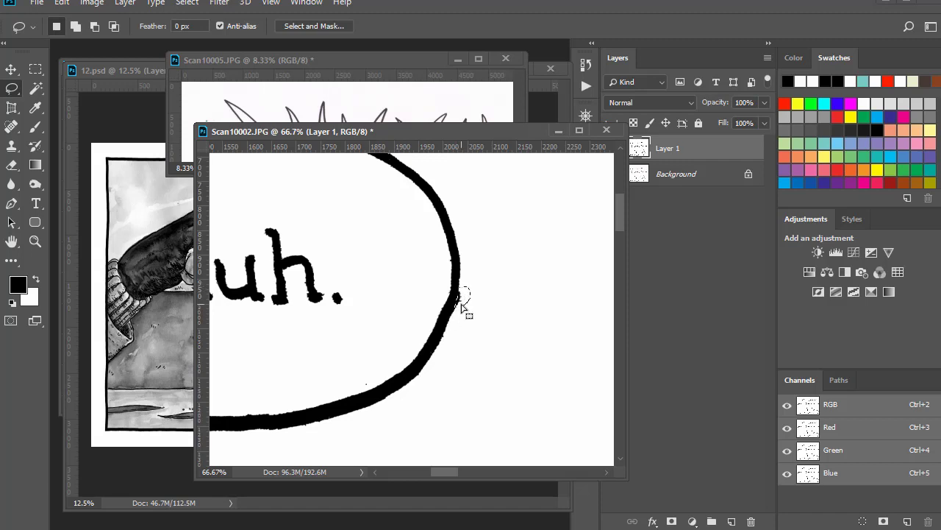
{"action": "left_click", "coordinate": [497, 338]}
Step: Set the blending mode of the cleaned balloon layer to Multiply
{"action": "key", "text": "ctrl+minus"}
{"action": "key", "text": "ctrl+minus"}
{"action": "key", "text": "ctrl+minus"}
{"action": "key", "text": "ctrl+minus"}
{"action": "key", "text": "ctrl+minus"}
{"action": "key", "text": "ctrl+minus"}
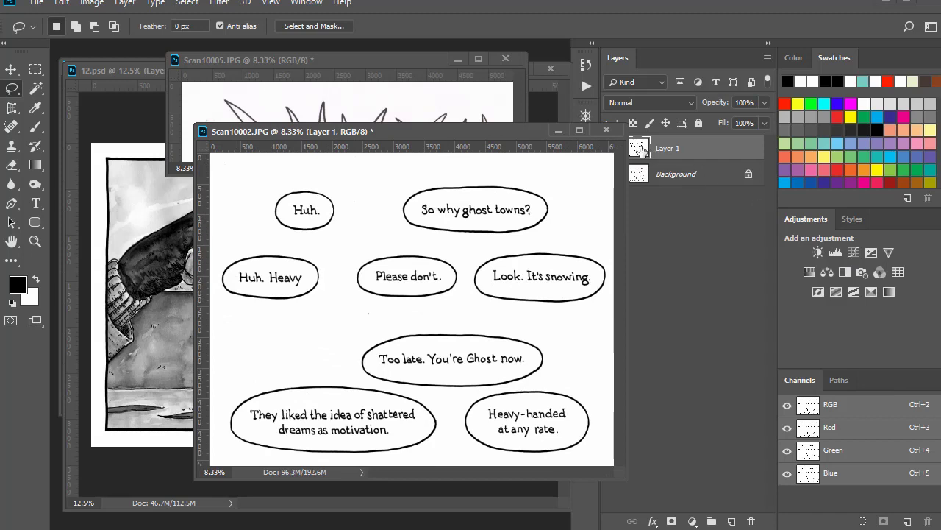
{"action": "left_click", "coordinate": [638, 103]}
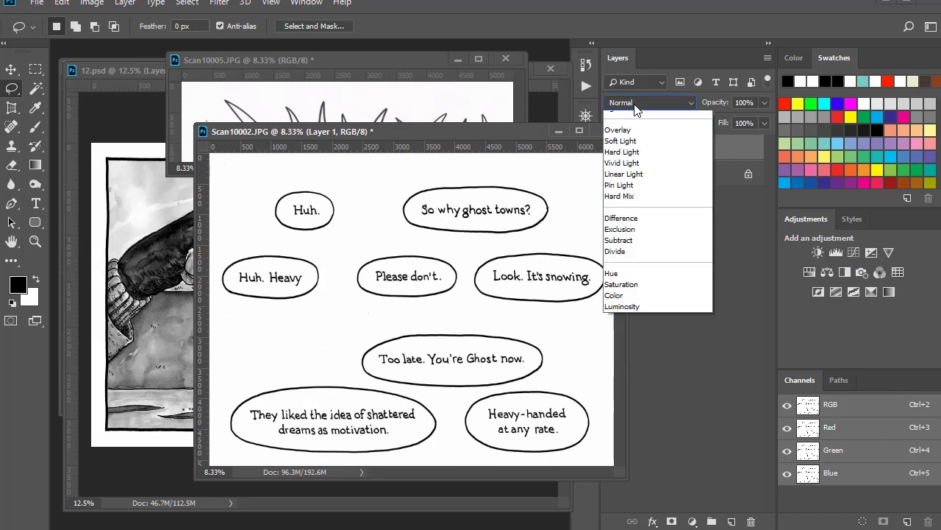
{"action": "left_click", "coordinate": [637, 160]}
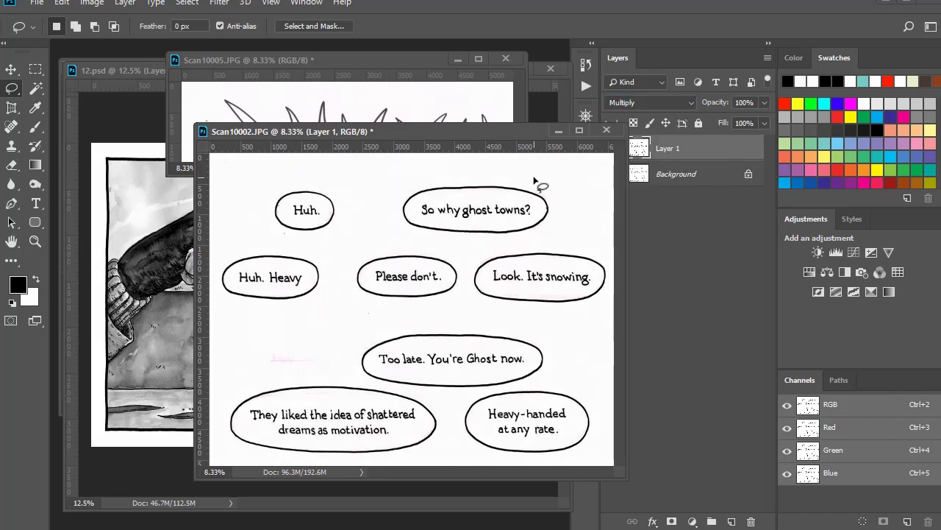
Step: Replace the original scan on the Background layer with plain white, leaving the cleaned balloons on Layer 1 above
{"action": "key", "text": "w"}
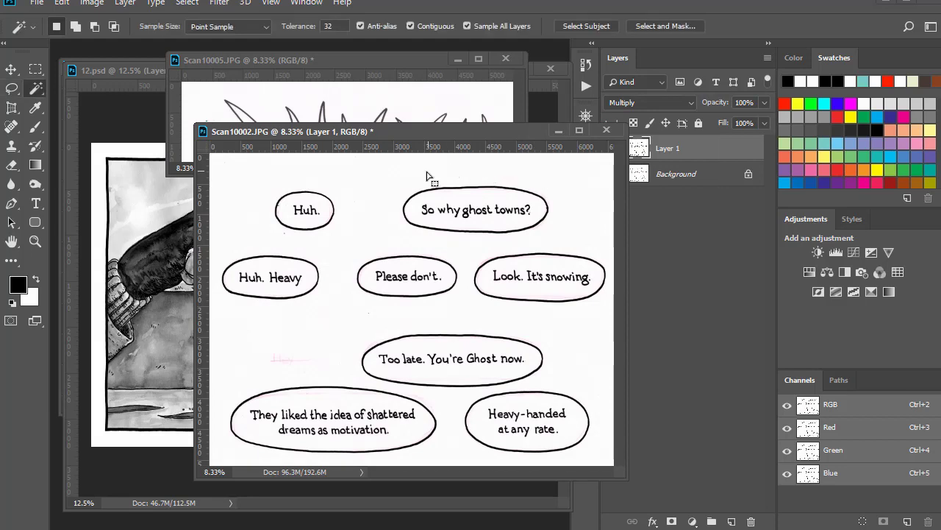
{"action": "left_click", "coordinate": [311, 155]}
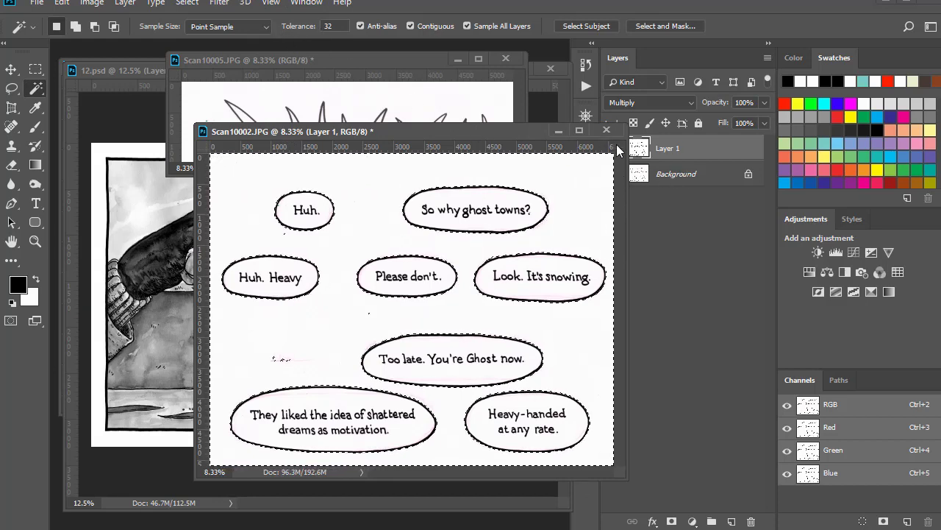
{"action": "left_click", "coordinate": [664, 177]}
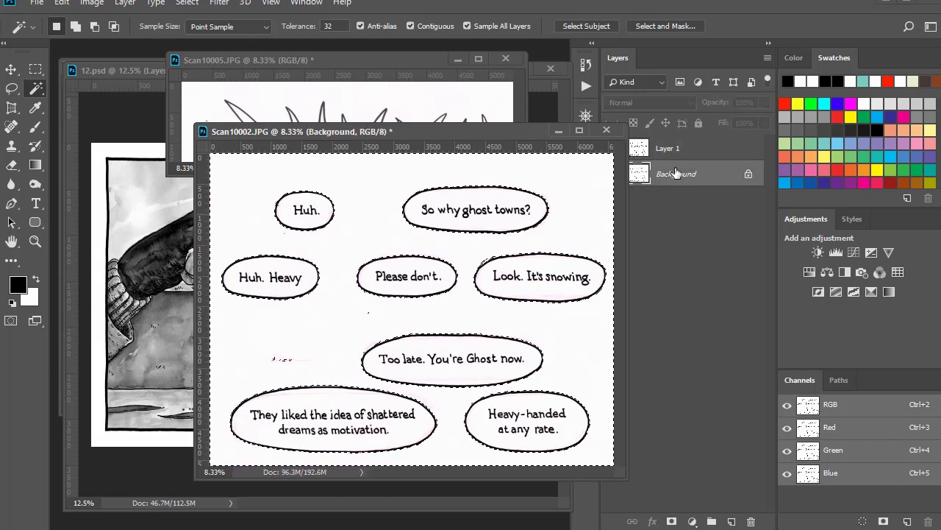
{"action": "key", "text": "ctrl+d"}
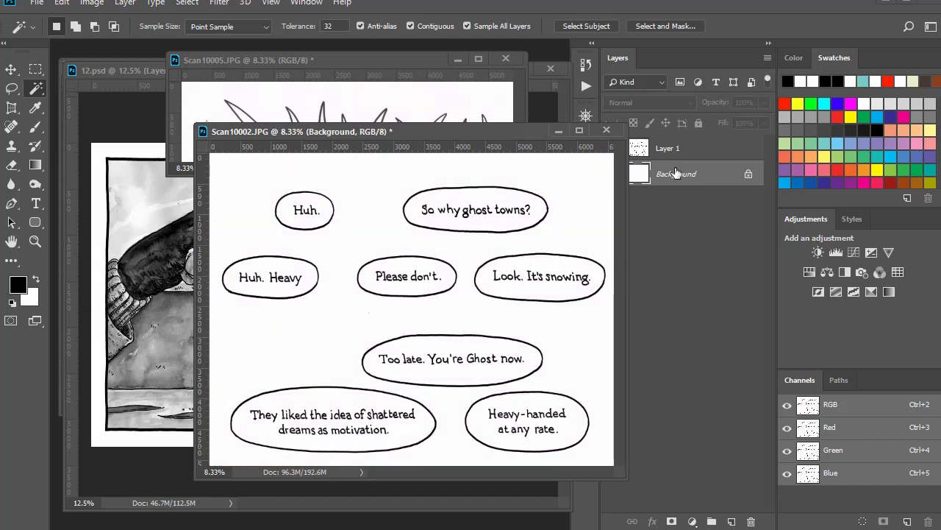
Step: Expand a wand selection of the area outside the balloons and invert it to add a white Solid Color layer masked to their shapes
{"action": "left_click", "coordinate": [561, 226]}
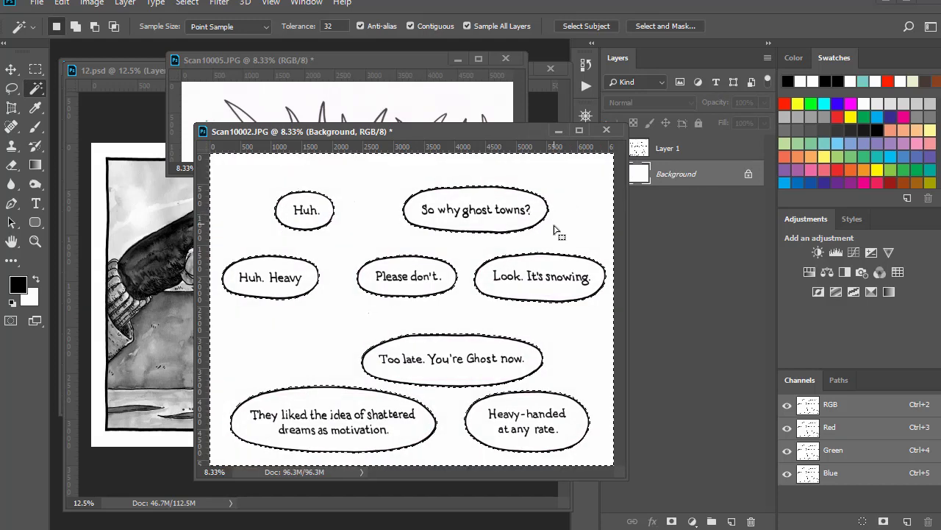
{"action": "left_click", "coordinate": [195, 4]}
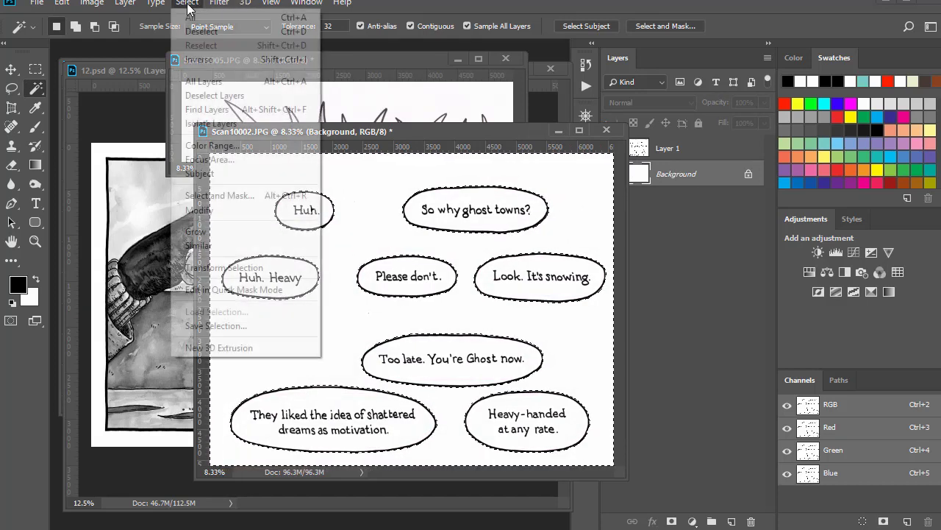
{"action": "mouse_move", "coordinate": [228, 211]}
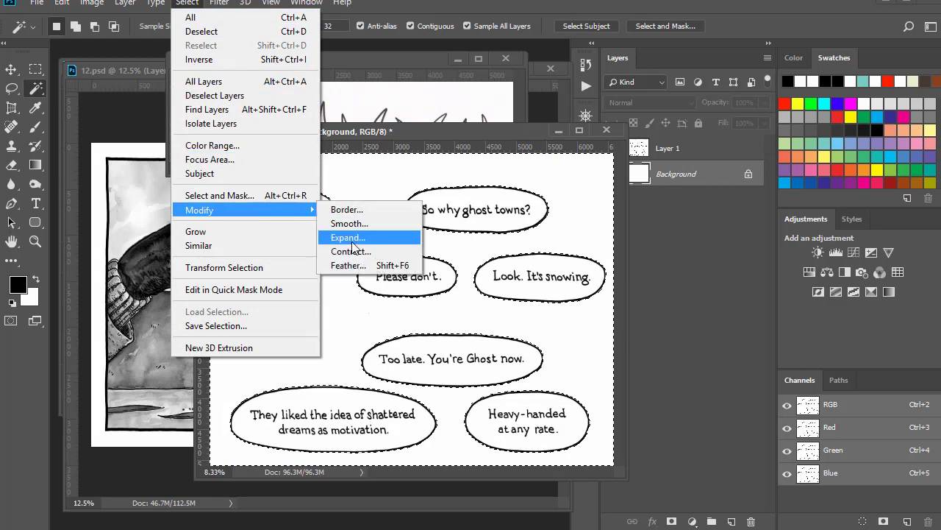
{"action": "left_click", "coordinate": [352, 241]}
{"action": "left_click", "coordinate": [668, 113]}
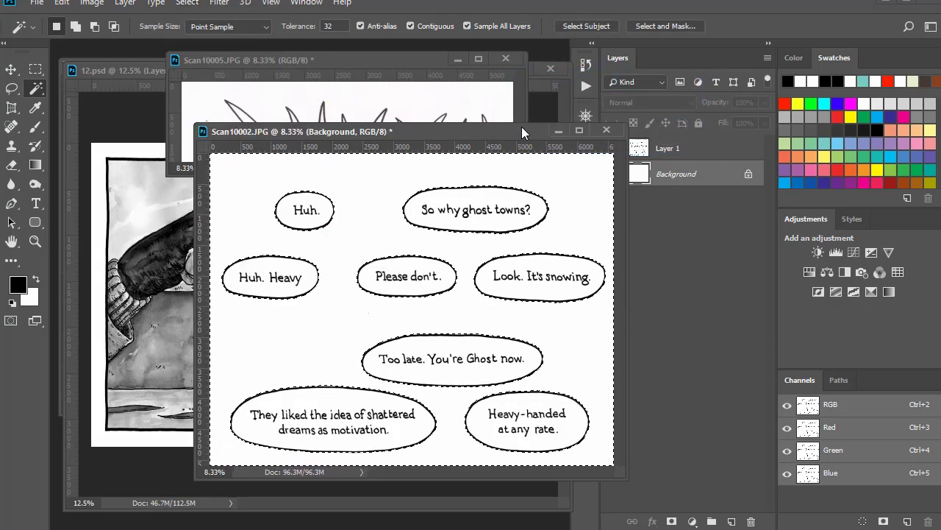
{"action": "left_click", "coordinate": [692, 521]}
{"action": "left_click", "coordinate": [718, 263]}
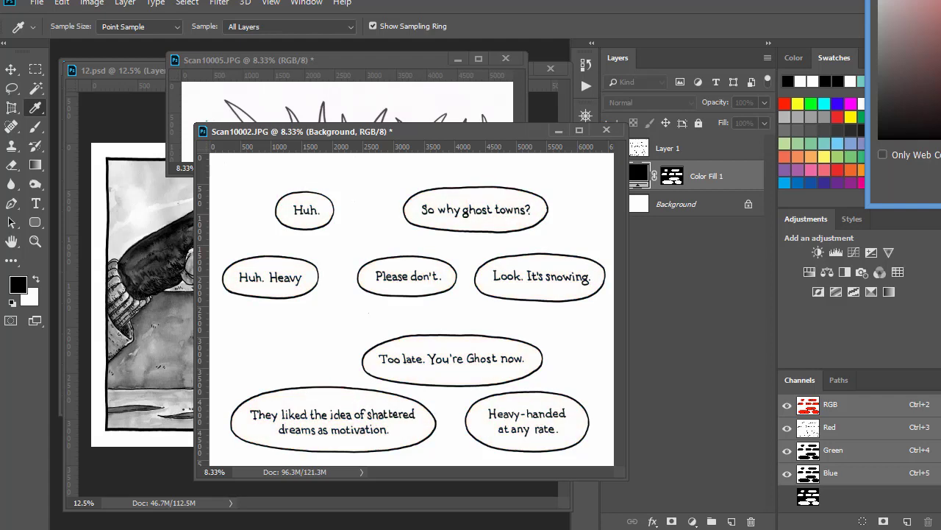
{"action": "key", "text": "Return"}
Step: Resize the balloon scan to 3300 pixels wide, keeping its proportions
{"action": "key", "text": "w"}
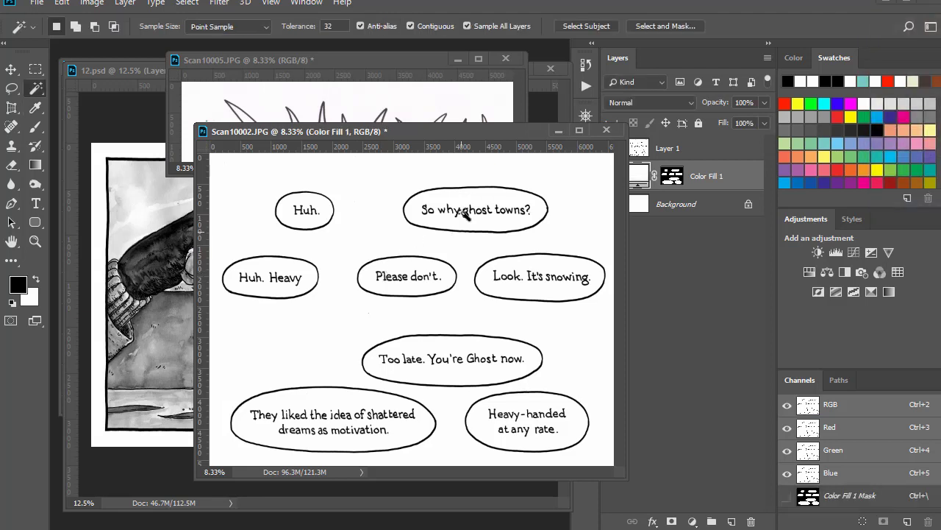
{"action": "left_click", "coordinate": [36, 69]}
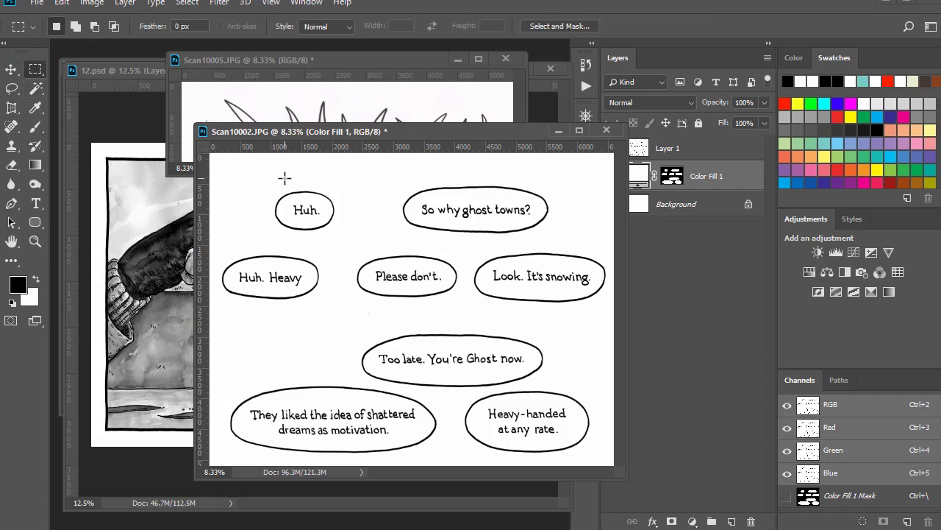
{"action": "key", "text": "ctrl+alt+i"}
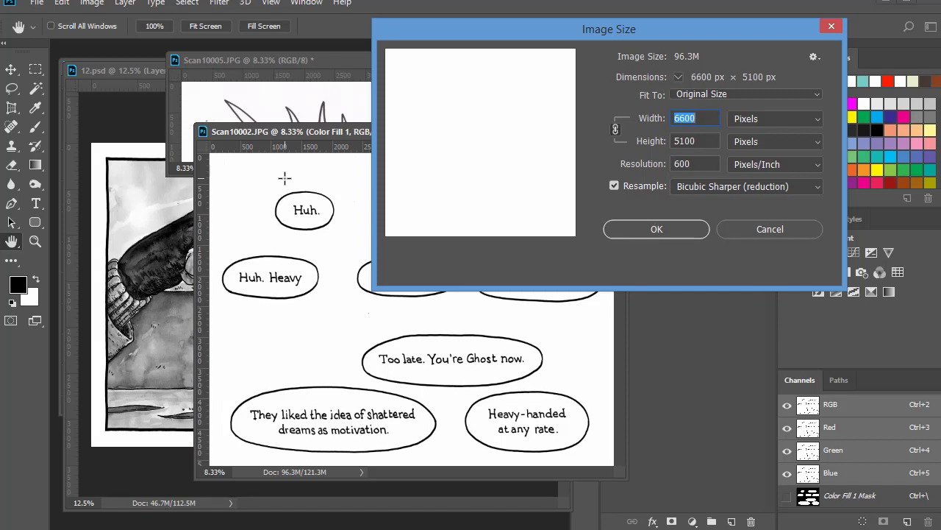
{"action": "type", "text": "2300"}
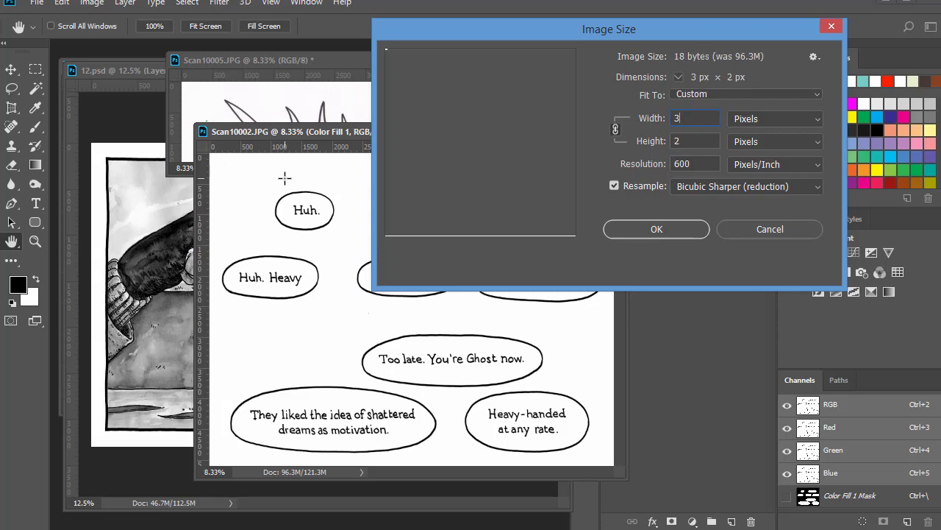
{"action": "key", "text": "Return"}
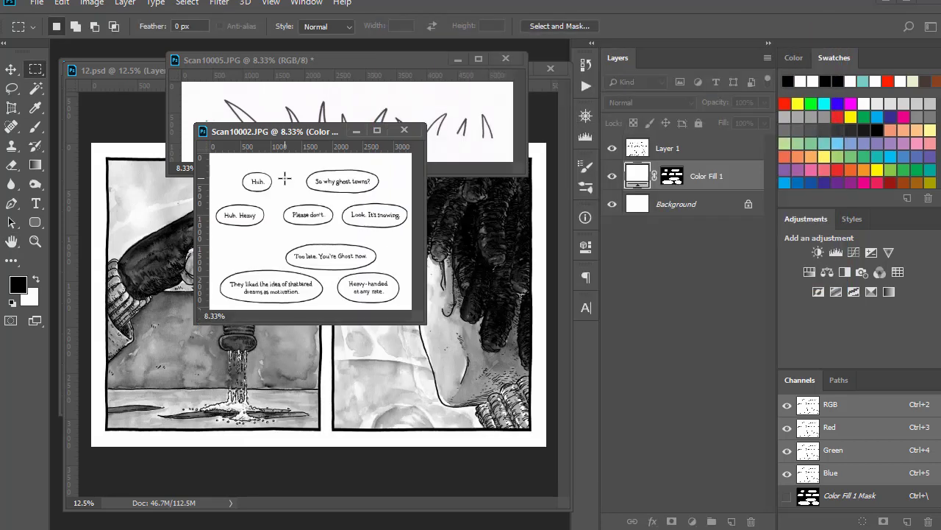
Step: Crop the scan to the "Huh." balloon and copy its lettering and white fill layers into the first panel of 12.psd
{"action": "key", "text": "ctrl+plus"}
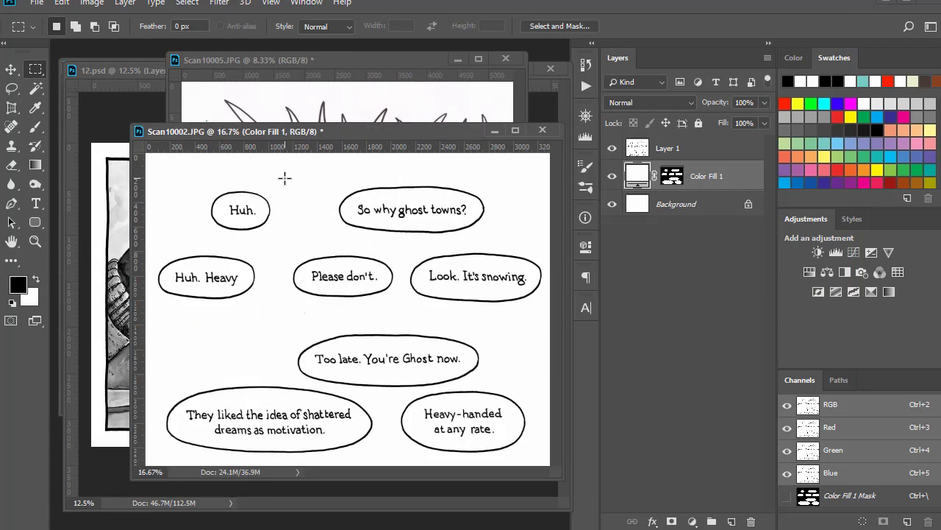
{"action": "left_click_drag", "start_coordinate": [285, 129], "coordinate": [515, 143]}
{"action": "left_click_drag", "start_coordinate": [427, 194], "coordinate": [509, 249]}
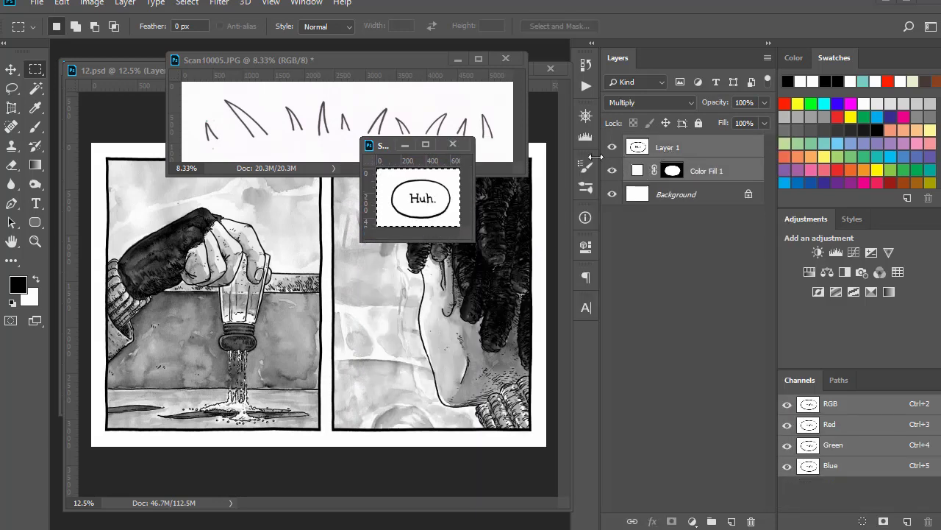
{"action": "left_click", "coordinate": [668, 150]}
{"action": "left_click_drag", "start_coordinate": [423, 200], "coordinate": [159, 211]}
Step: Return to Scan10002.JPG and undo the crop around the "Huh." balloon
{"action": "key", "text": "alt+Tab"}
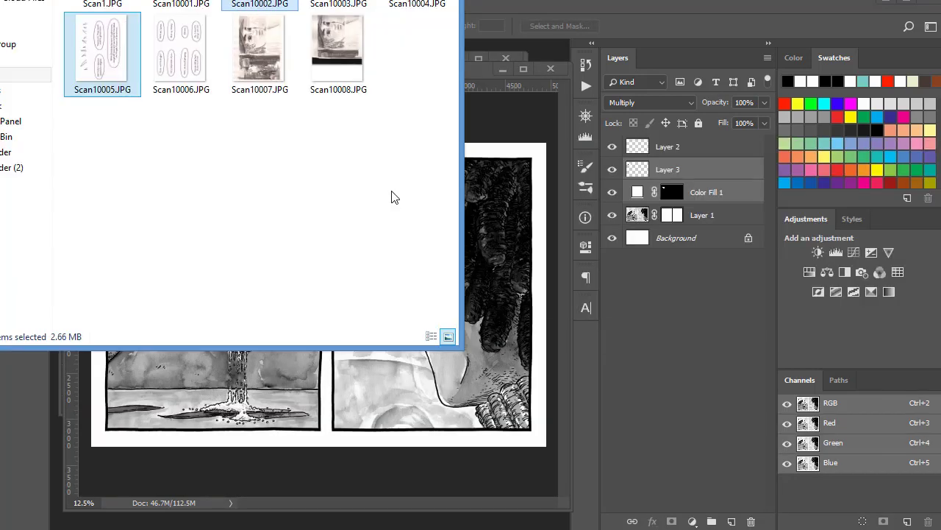
{"action": "left_click", "coordinate": [512, 127]}
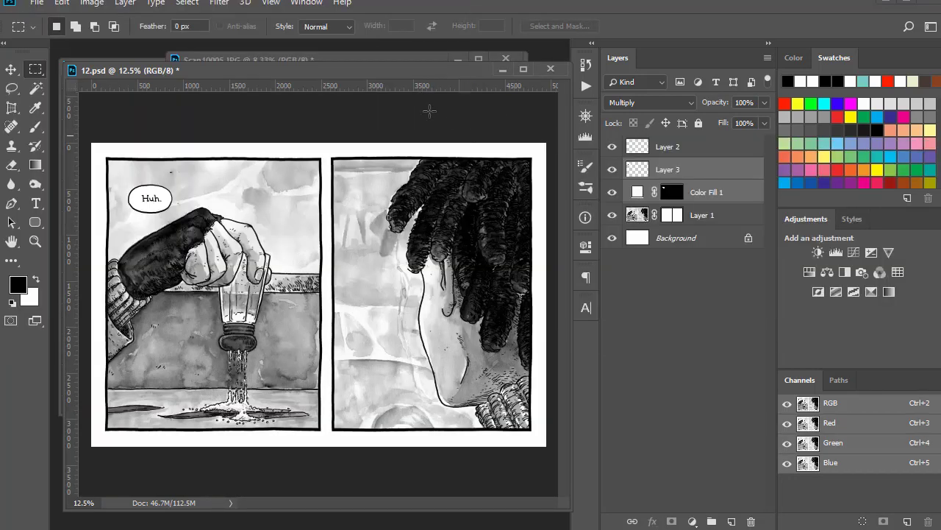
{"action": "left_click", "coordinate": [397, 57]}
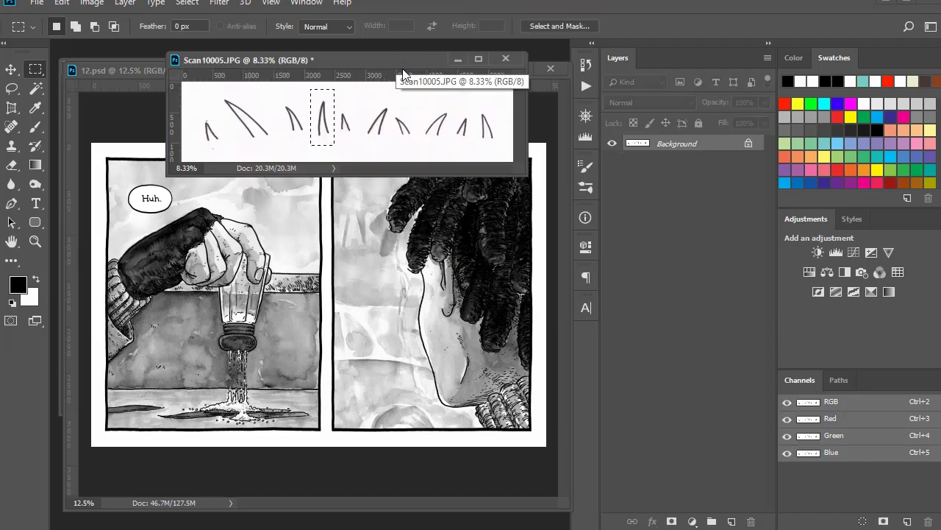
{"action": "left_click", "coordinate": [403, 70]}
{"action": "key", "text": "ctrl+Tab"}
{"action": "key", "text": "ctrl+Tab"}
{"action": "key", "text": "ctrl+Tab"}
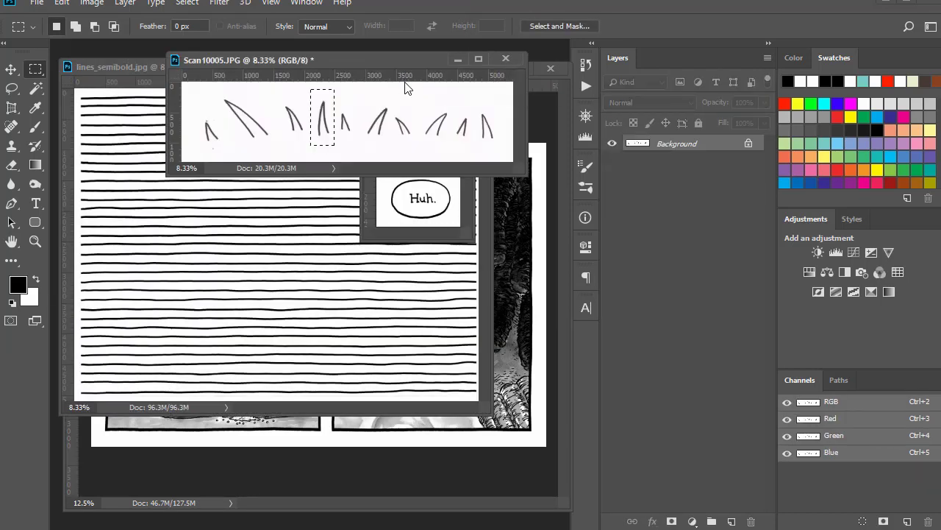
{"action": "left_click", "coordinate": [418, 199]}
{"action": "key", "text": "ctrl+plus"}
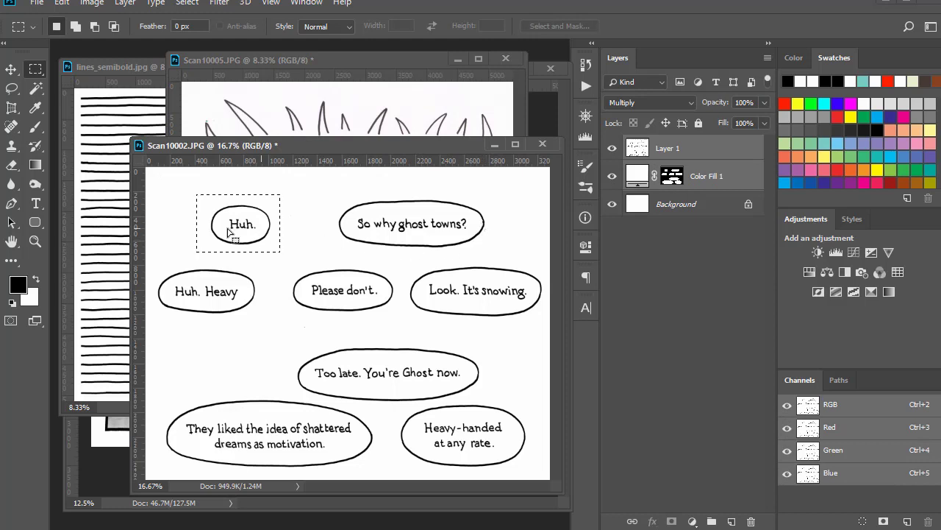
Step: Crop the scan to the "Huh. Heavy" balloon and copy both its layers into the first panel of 12.psd
{"action": "left_click_drag", "start_coordinate": [151, 264], "coordinate": [266, 318]}
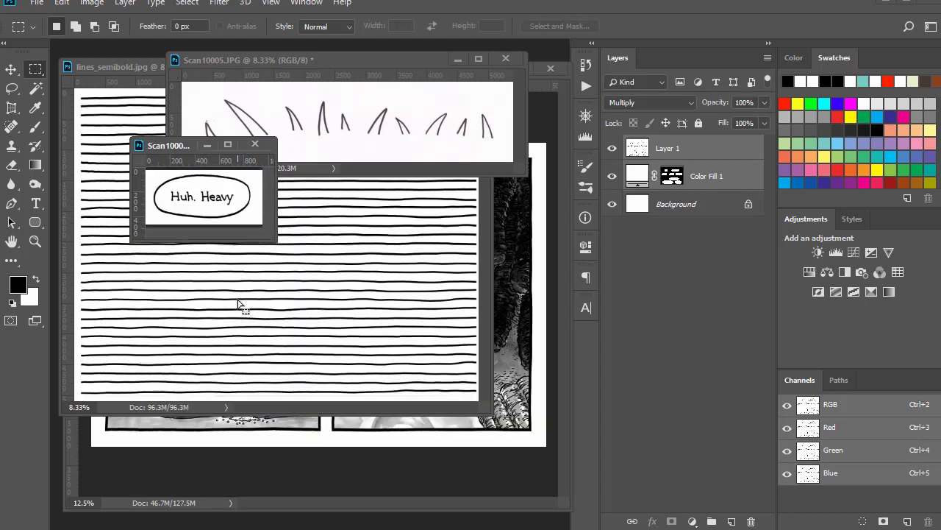
{"action": "key", "text": "alt+i"}
{"action": "key", "text": "p"}
{"action": "left_click_drag", "start_coordinate": [220, 209], "coordinate": [216, 340]}
{"action": "key", "text": "alt+Tab"}
{"action": "key", "text": "alt+Tab"}
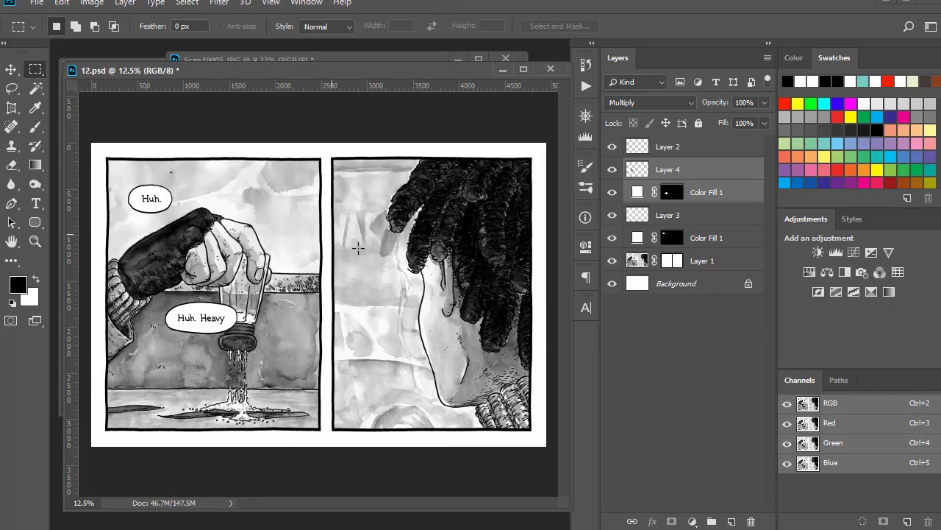
Step: Restore the full scan, crop it to the "Heavy-handed at any rate." balloon, and copy both its layers into the second panel of 12.psd
{"action": "key", "text": "ctrl+Tab"}
{"action": "key", "text": "ctrl+Tab"}
{"action": "key", "text": "ctrl+Tab"}
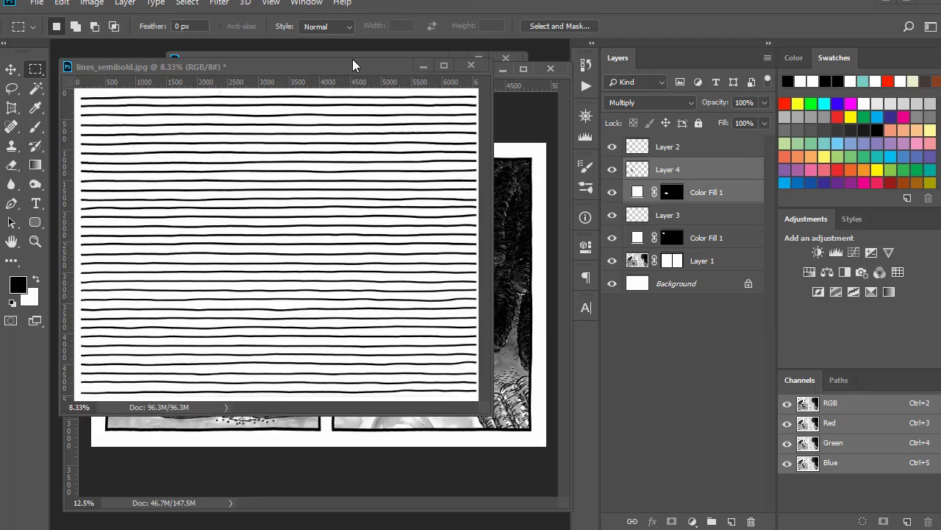
{"action": "left_click", "coordinate": [227, 225]}
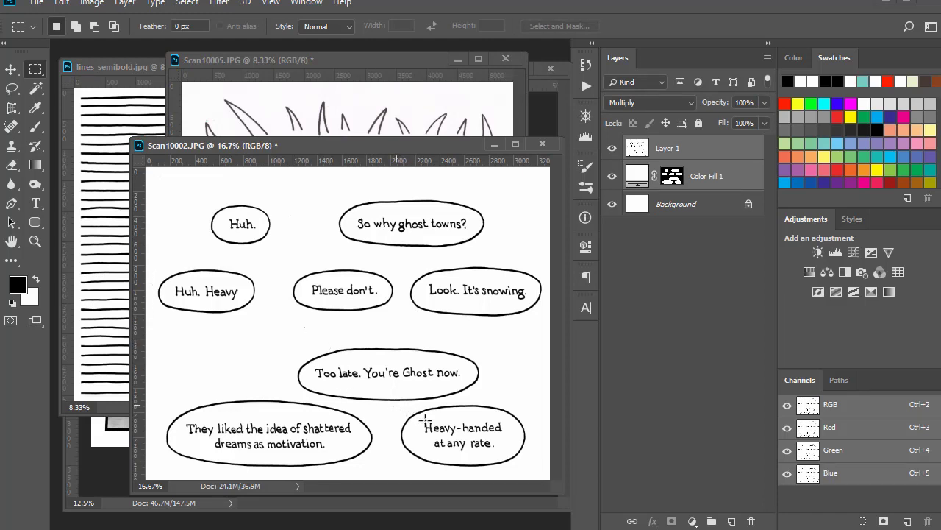
{"action": "left_click_drag", "start_coordinate": [397, 406], "coordinate": [536, 474]}
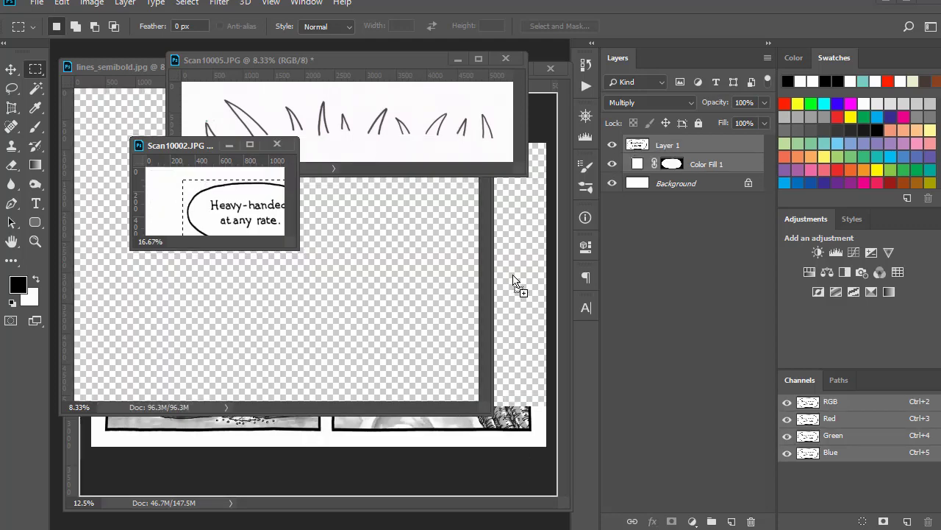
{"action": "left_click_drag", "start_coordinate": [514, 282], "coordinate": [376, 226]}
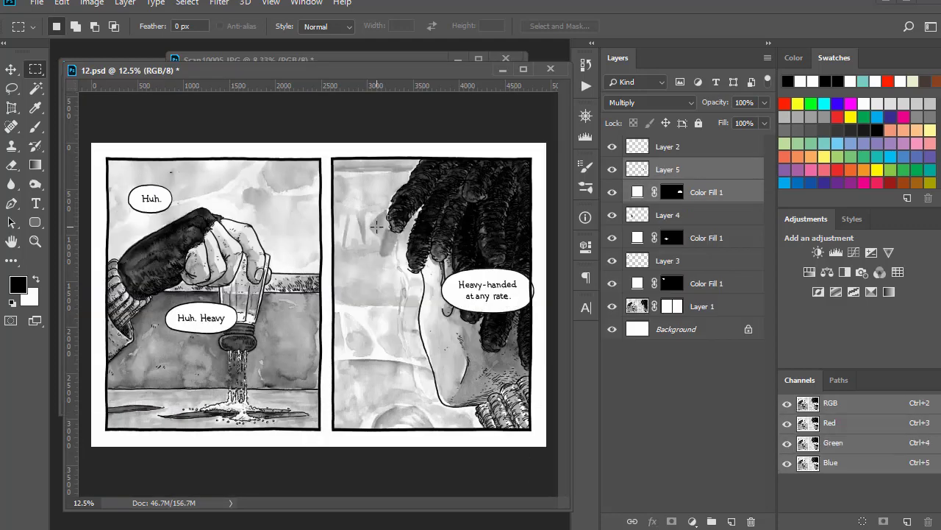
Step: Close Scan10002.JPG and return to the 12.psd comic page
{"action": "key", "text": "ctrl+Tab"}
{"action": "key", "text": "ctrl+Tab"}
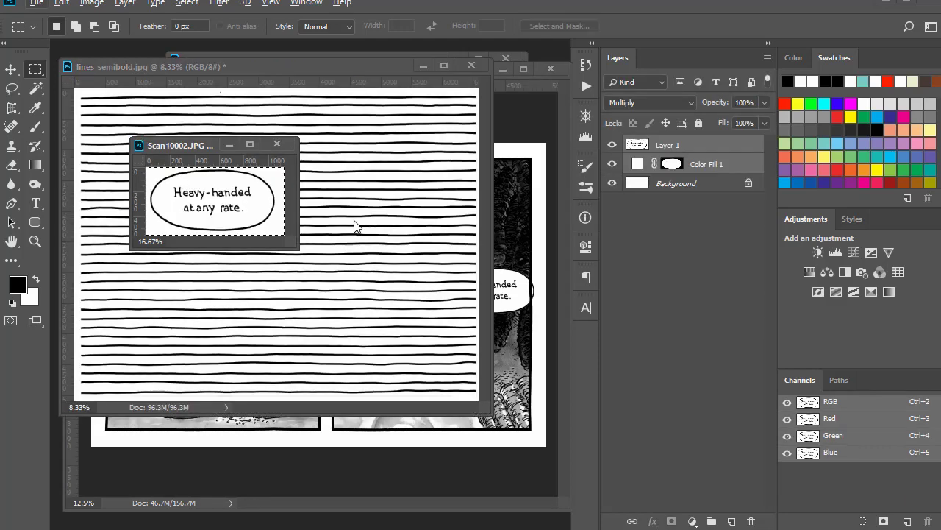
{"action": "left_click", "coordinate": [283, 145]}
{"action": "left_click", "coordinate": [535, 180]}
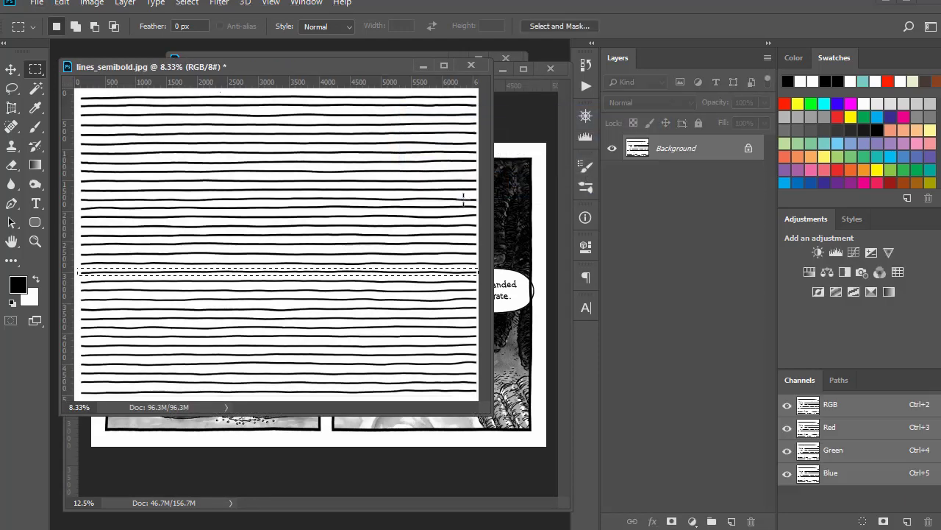
{"action": "left_click", "coordinate": [520, 270]}
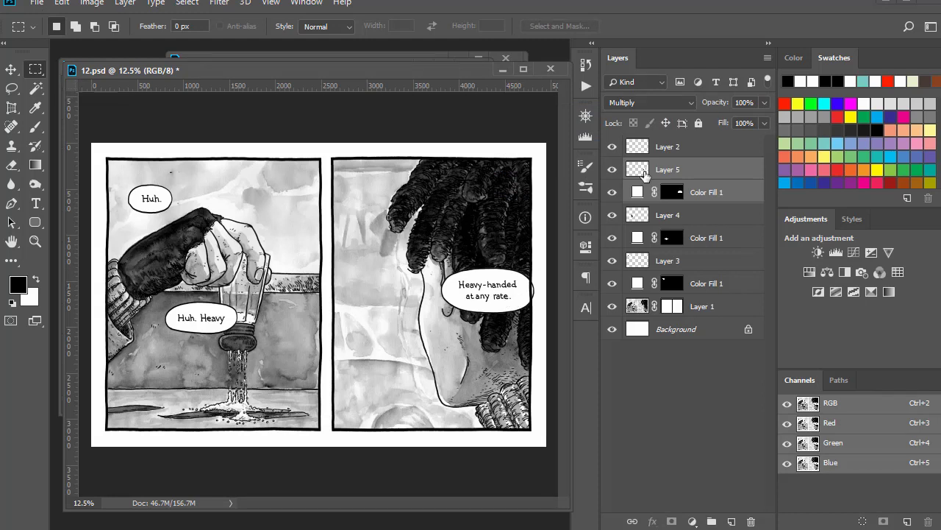
Step: Move the "Heavy-handed at any rate." balloon to the second panel's lower left corner and nudge it slightly right, clear of the border
{"action": "left_click_drag", "start_coordinate": [500, 300], "coordinate": [391, 407]}
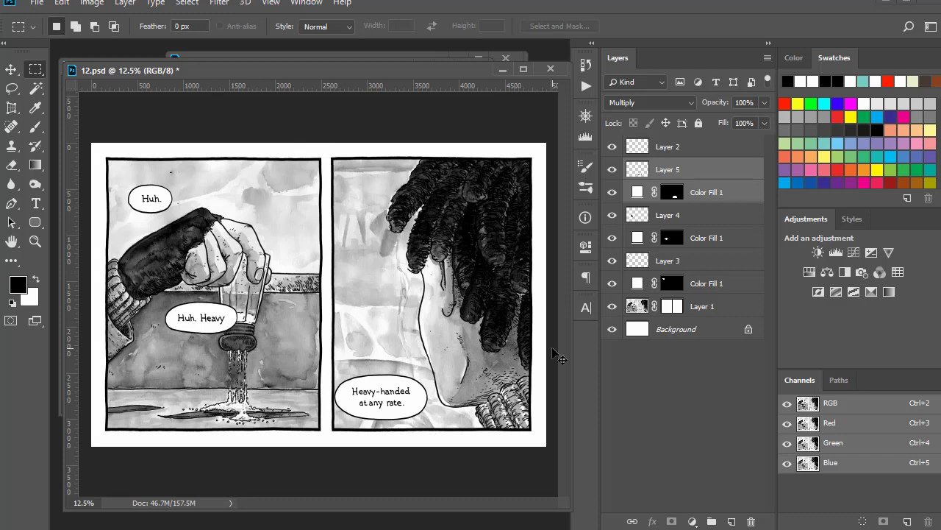
{"action": "key", "text": "ctrl+shift+Right"}
{"action": "key", "text": "ctrl+shift+Right"}
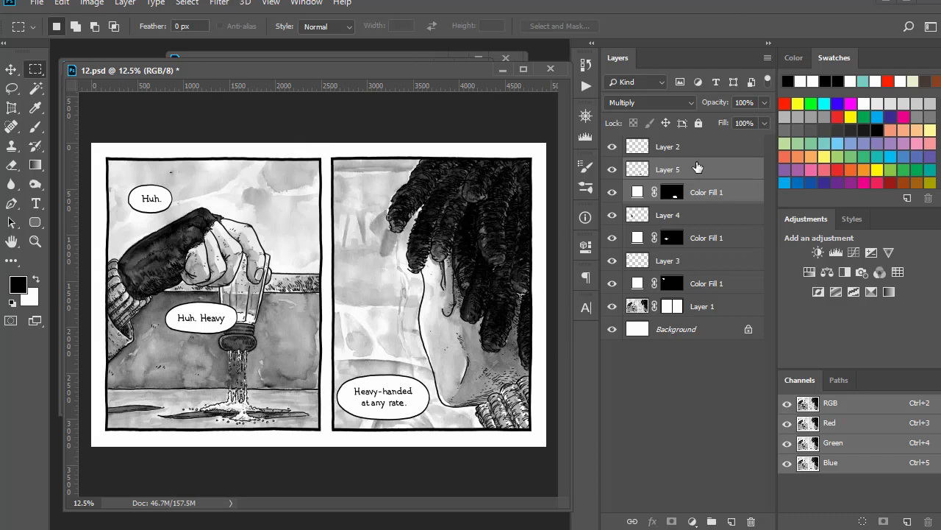
Step: Move the "Huh. Heavy" balloon to the first panel's upper right beside the hand, and the "Huh." balloon just above and left of it
{"action": "left_click", "coordinate": [698, 219]}
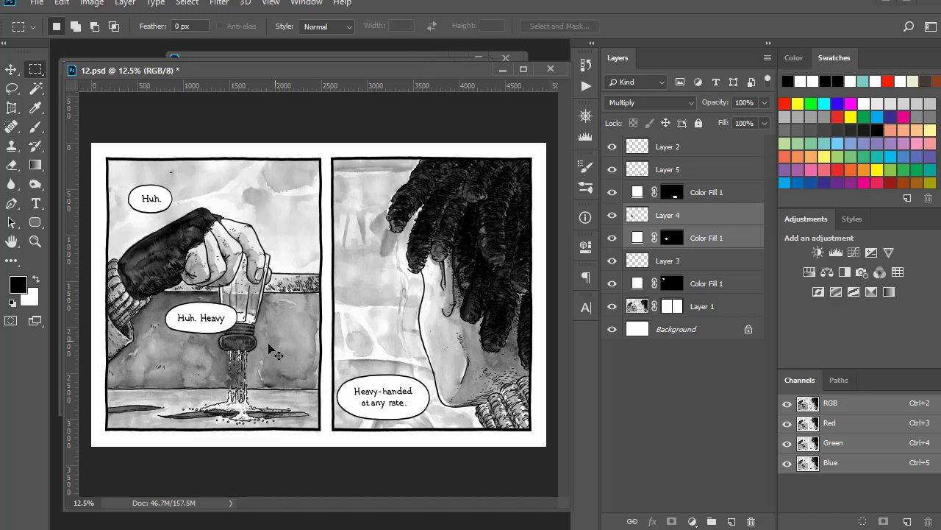
{"action": "left_click_drag", "start_coordinate": [269, 346], "coordinate": [345, 261]}
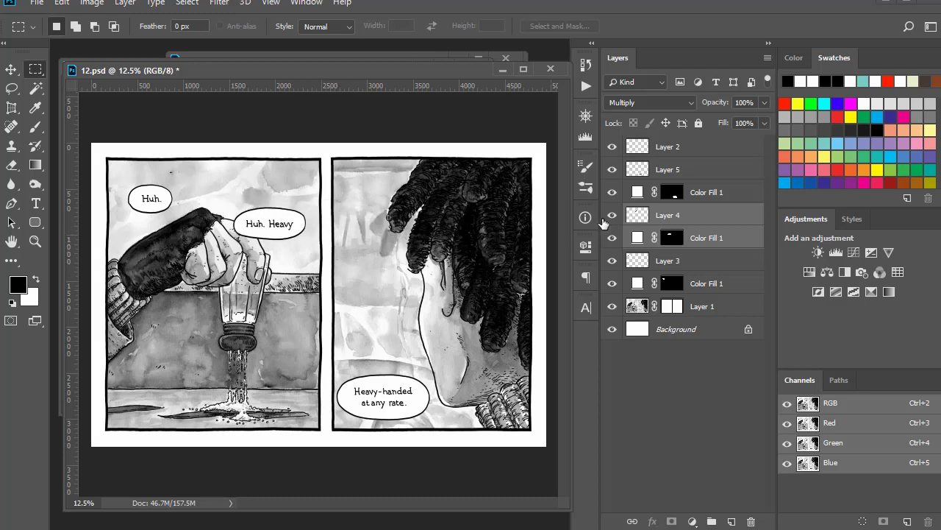
{"action": "left_click", "coordinate": [705, 263]}
{"action": "left_click", "coordinate": [702, 287], "text": "shift"}
{"action": "left_click_drag", "start_coordinate": [230, 248], "coordinate": [310, 240]}
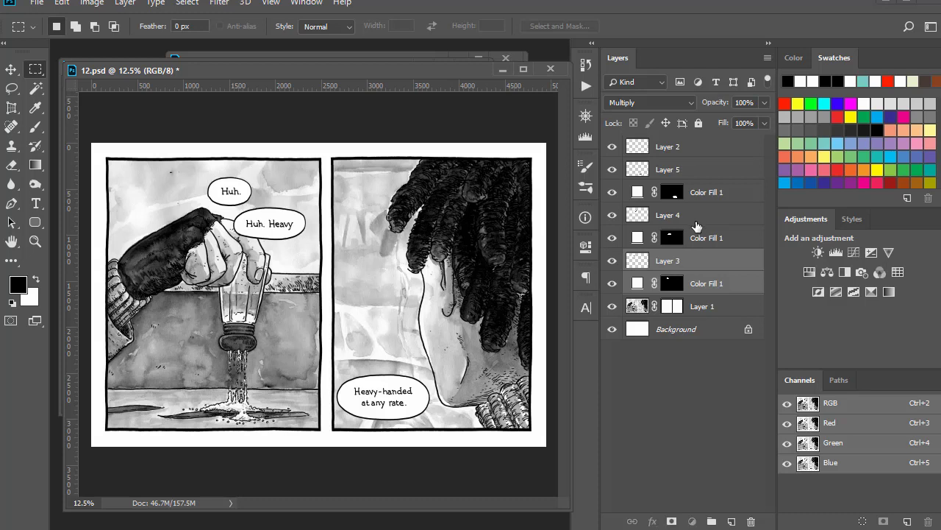
Step: Move the "Huh." and "Huh. Heavy" balloons together to the first panel's lower left, then shift "Huh. Heavy" slightly farther down
{"action": "left_click", "coordinate": [692, 220], "text": "ctrl"}
{"action": "left_click", "coordinate": [673, 241], "text": "ctrl"}
{"action": "left_click_drag", "start_coordinate": [281, 240], "coordinate": [191, 350]}
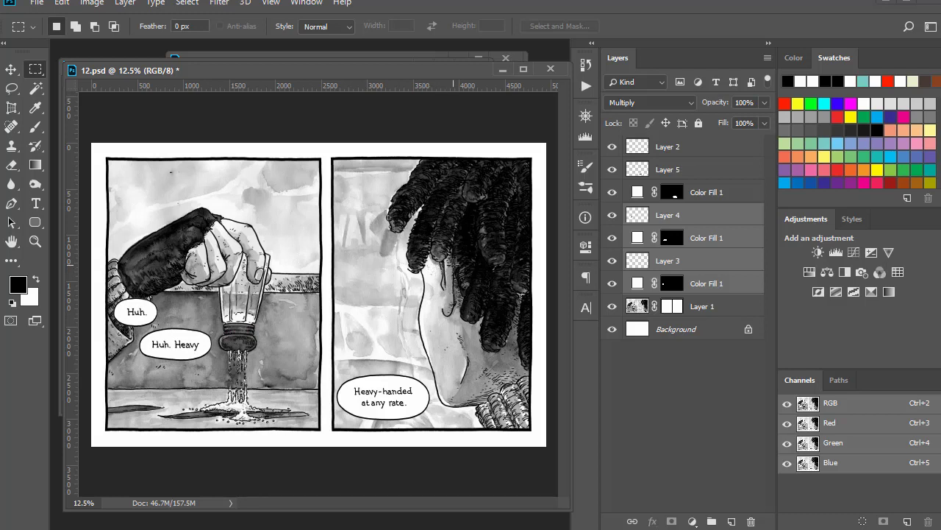
{"action": "left_click", "coordinate": [710, 240]}
{"action": "left_click", "coordinate": [714, 219], "text": "ctrl"}
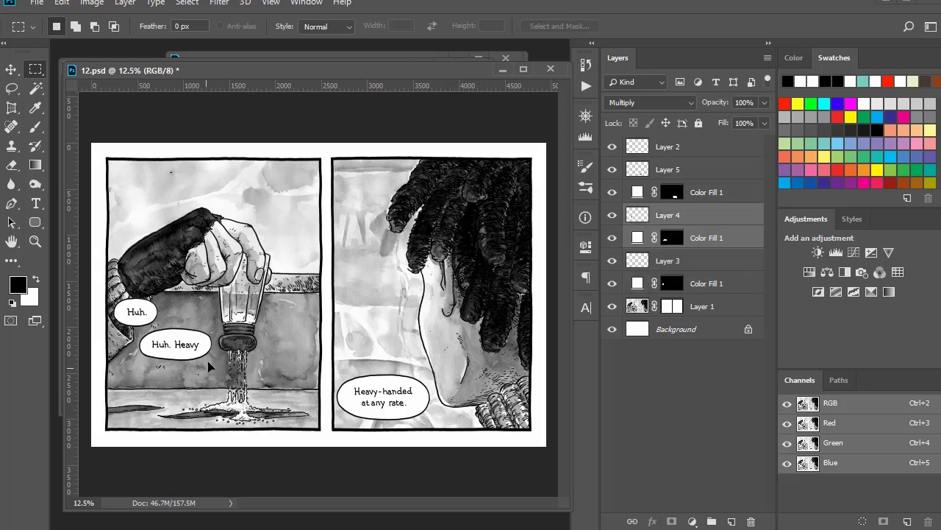
{"action": "left_click_drag", "start_coordinate": [209, 366], "coordinate": [249, 395]}
{"action": "key", "text": "ctrl+z"}
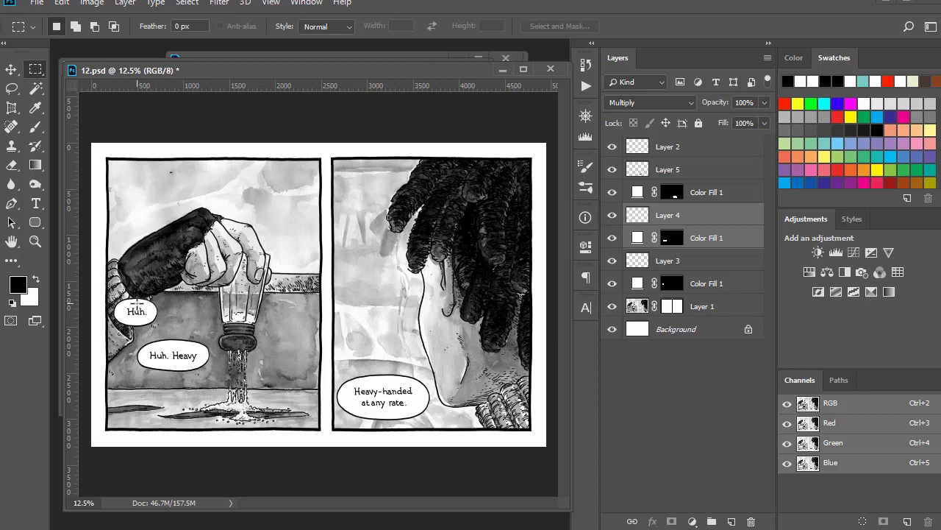
{"action": "left_click_drag", "start_coordinate": [128, 285], "coordinate": [70, 389]}
Step: Switch to Scan10005.JPG and crop it to the short, right-leaning balloon tail second from the right end of the row
{"action": "left_click_drag", "start_coordinate": [338, 73], "coordinate": [337, 120]}
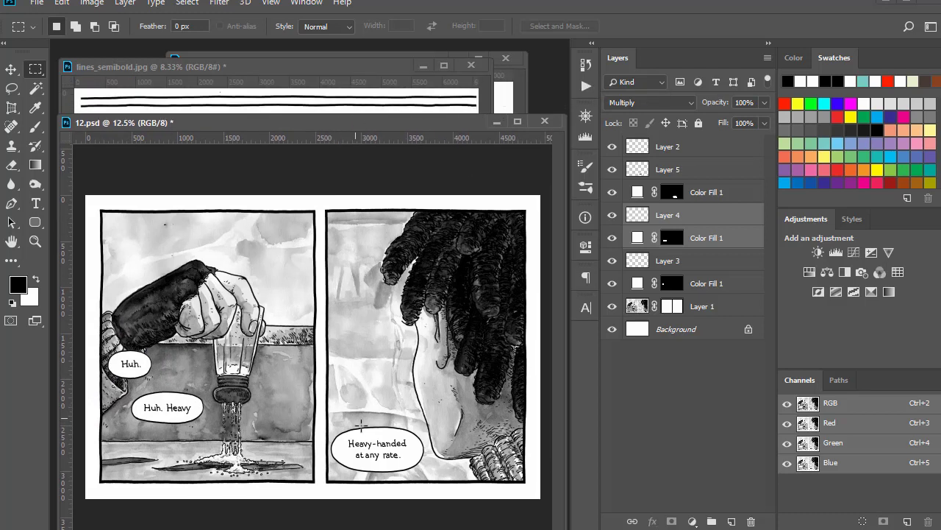
{"action": "left_click", "coordinate": [508, 110]}
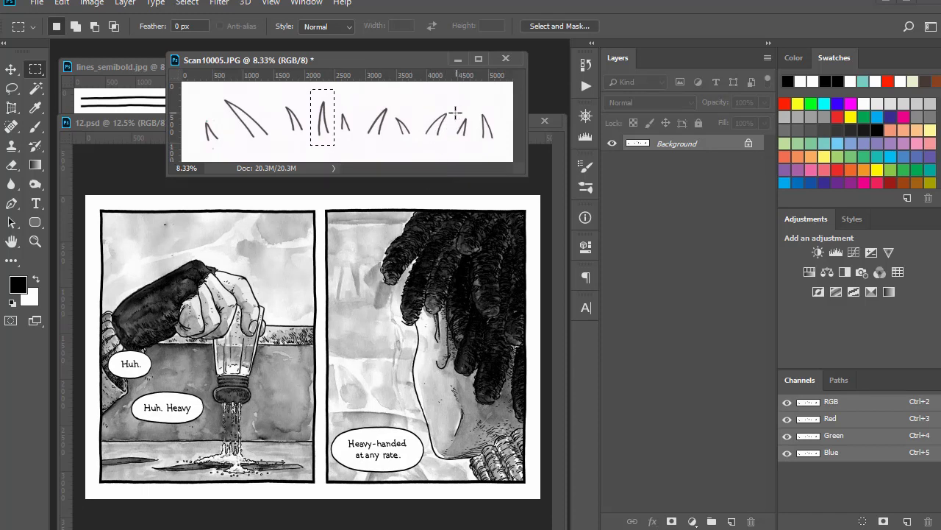
{"action": "left_click_drag", "start_coordinate": [454, 106], "coordinate": [471, 140]}
{"action": "key", "text": "alt+i"}
{"action": "key", "text": "p"}
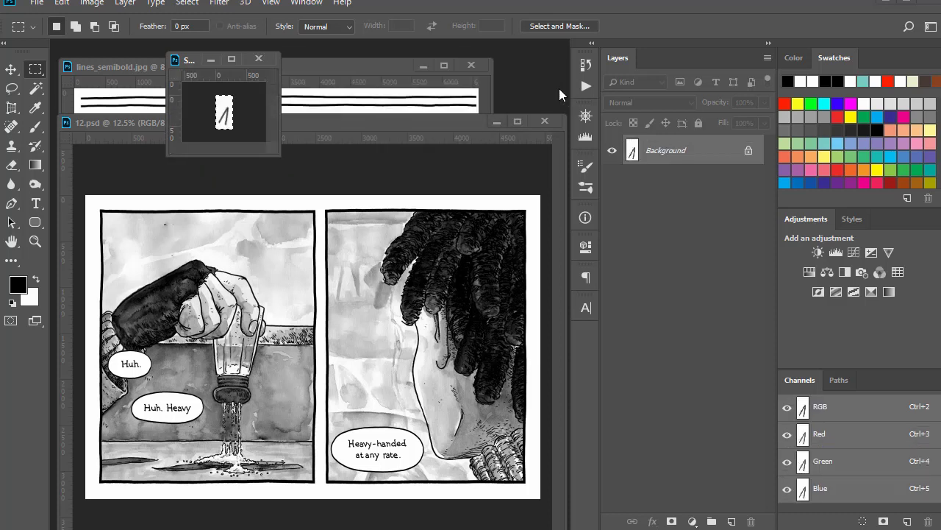
Step: Copy the cropped tail's Red channel and paste it as a new layer above the background
{"action": "key", "text": "ctrl+plus"}
{"action": "key", "text": "ctrl+plus"}
{"action": "key", "text": "ctrl+plus"}
{"action": "key", "text": "ctrl+plus"}
{"action": "key", "text": "ctrl+plus"}
{"action": "key", "text": "ctrl+plus"}
{"action": "key", "text": "ctrl+plus"}
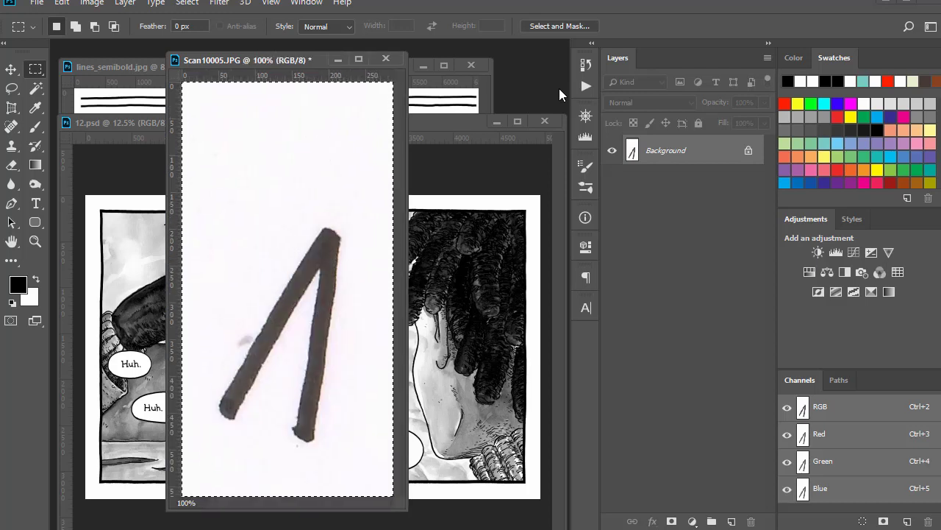
{"action": "left_click", "coordinate": [832, 438]}
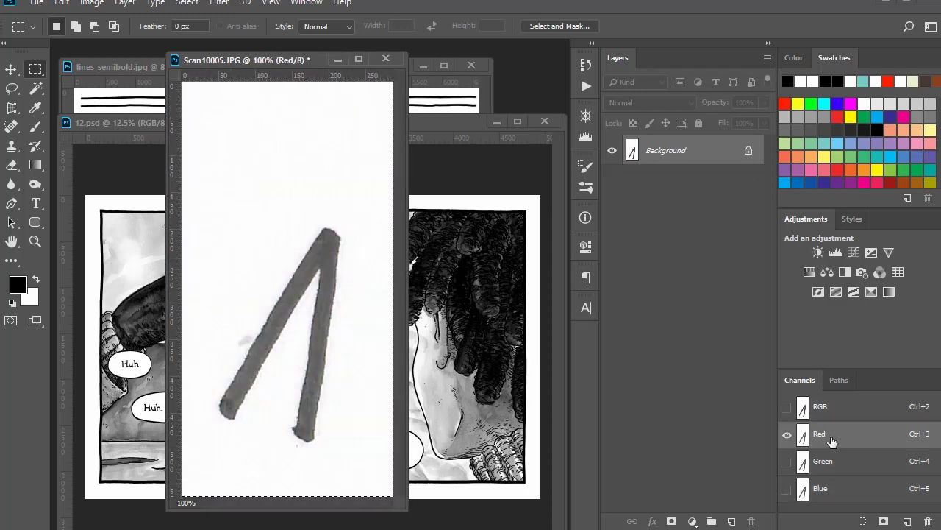
{"action": "left_click", "coordinate": [850, 409]}
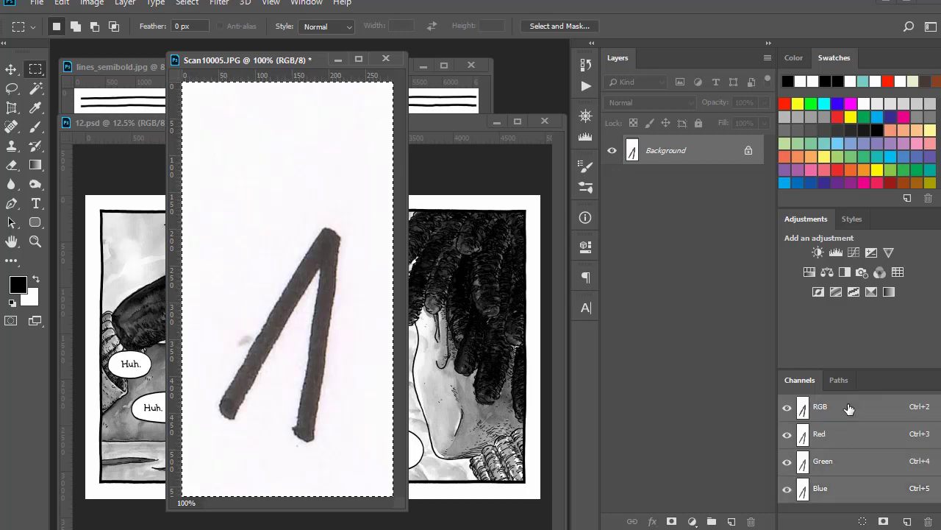
{"action": "key", "text": "ctrl+v"}
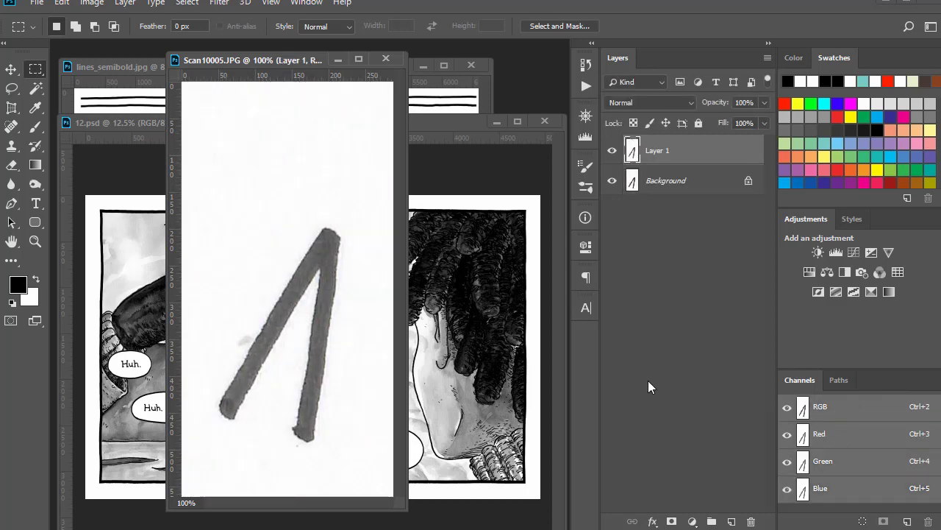
Step: Use Levels on the pasted tail layer to make its lines solid black on clean white
{"action": "key", "text": "ctrl+l"}
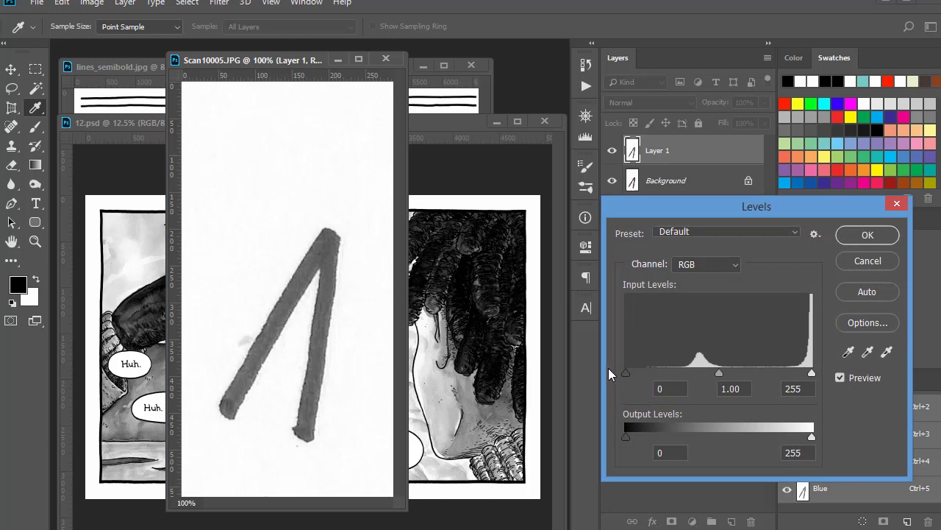
{"action": "left_click_drag", "start_coordinate": [628, 370], "coordinate": [720, 378]}
{"action": "left_click_drag", "start_coordinate": [810, 372], "coordinate": [765, 374]}
{"action": "left_click", "coordinate": [882, 235]}
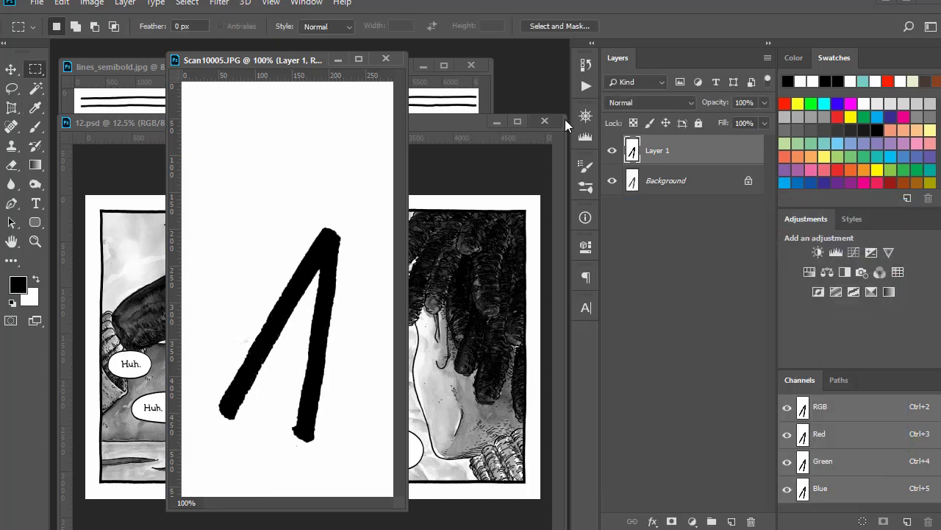
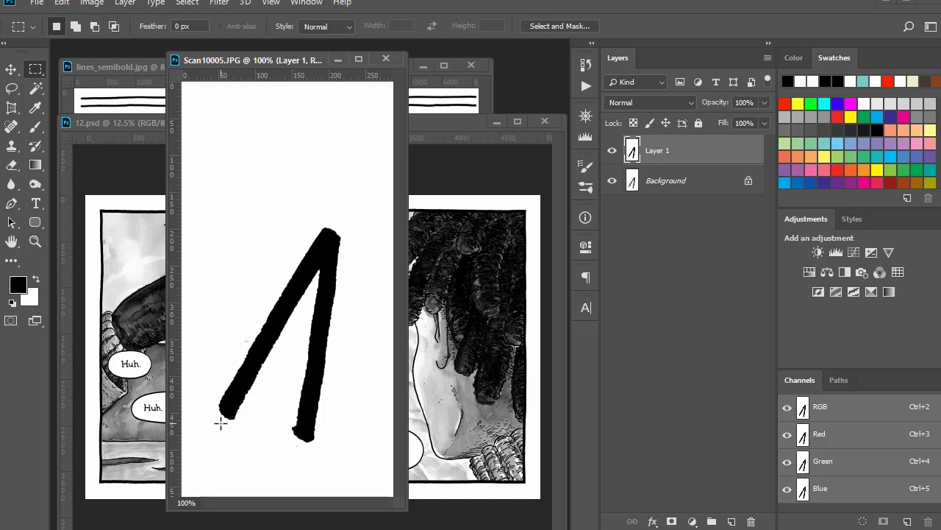
Step: Close the tail's open base with a curved lasso sliver filled black between its two line ends
{"action": "key", "text": "l"}
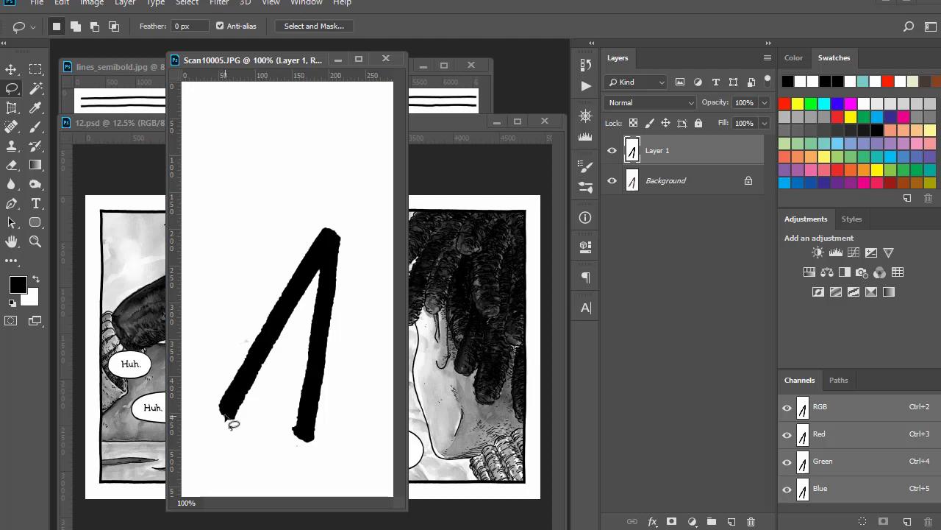
{"action": "mouse_move", "coordinate": [225, 417]}
{"action": "left_mouse_down"}
{"action": "mouse_move", "coordinate": [225, 439]}
{"action": "mouse_move", "coordinate": [263, 459]}
{"action": "mouse_move", "coordinate": [286, 459]}
{"action": "mouse_move", "coordinate": [304, 439]}
{"action": "mouse_move", "coordinate": [264, 455]}
{"action": "mouse_move", "coordinate": [234, 423]}
{"action": "left_mouse_up"}
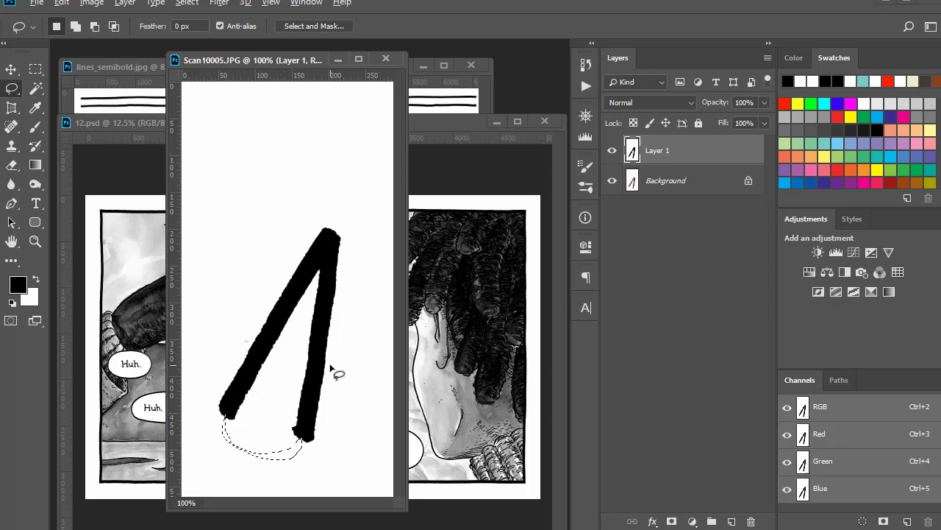
{"action": "key", "text": "alt+BackSpace"}
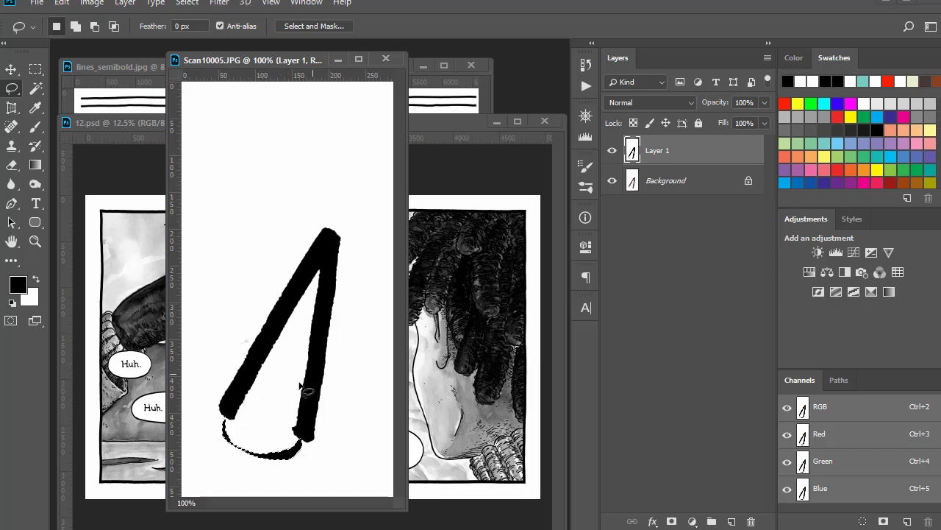
Step: Select the white interior of the closed tail with the Magic Wand and expand the selection by 3 pixels
{"action": "key", "text": "w"}
{"action": "left_click", "coordinate": [279, 395]}
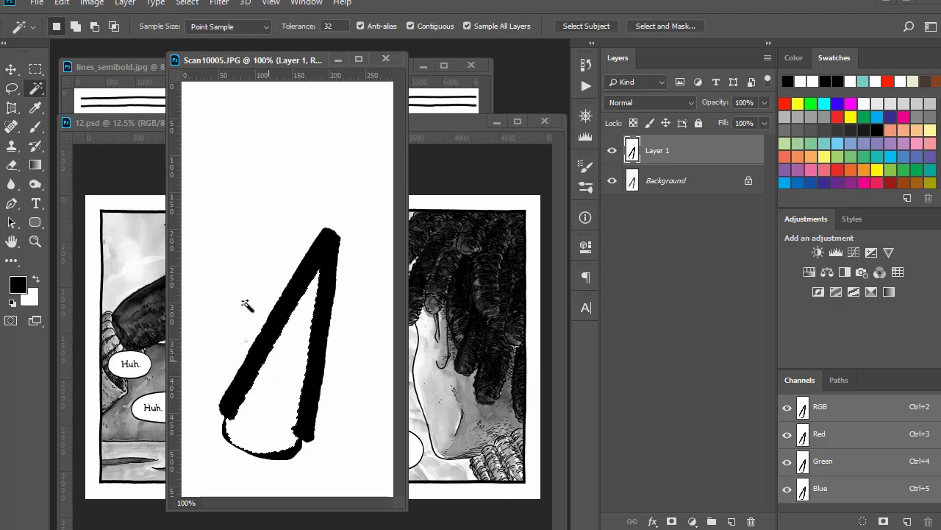
{"action": "left_click", "coordinate": [186, 3]}
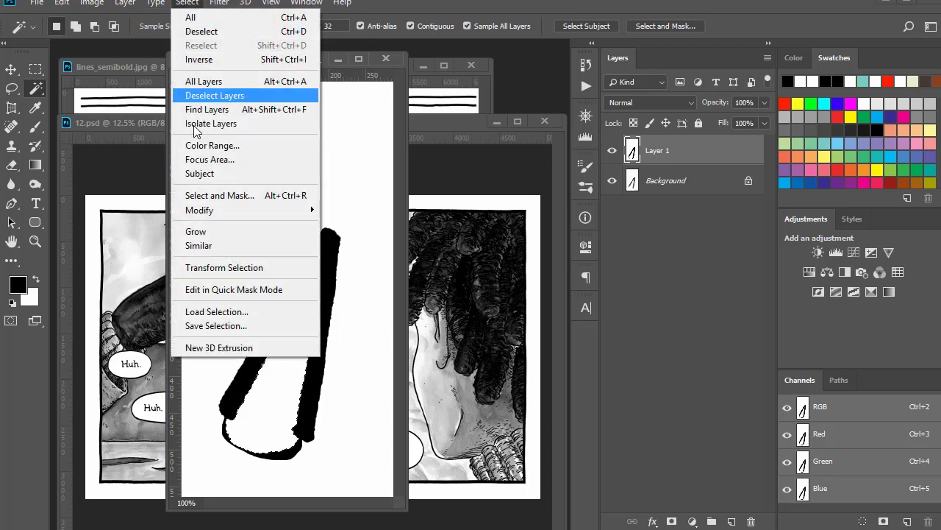
{"action": "mouse_move", "coordinate": [309, 213]}
{"action": "left_click", "coordinate": [366, 239]}
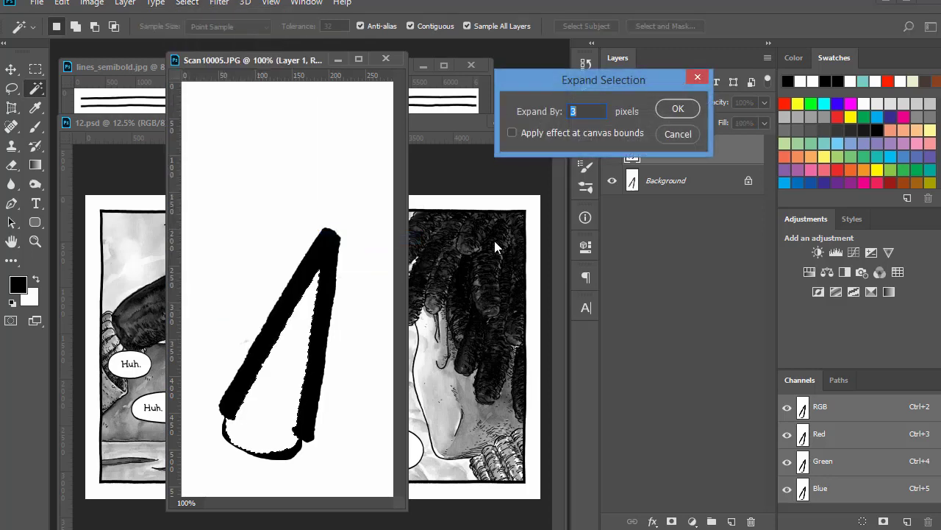
{"action": "left_click", "coordinate": [675, 109]}
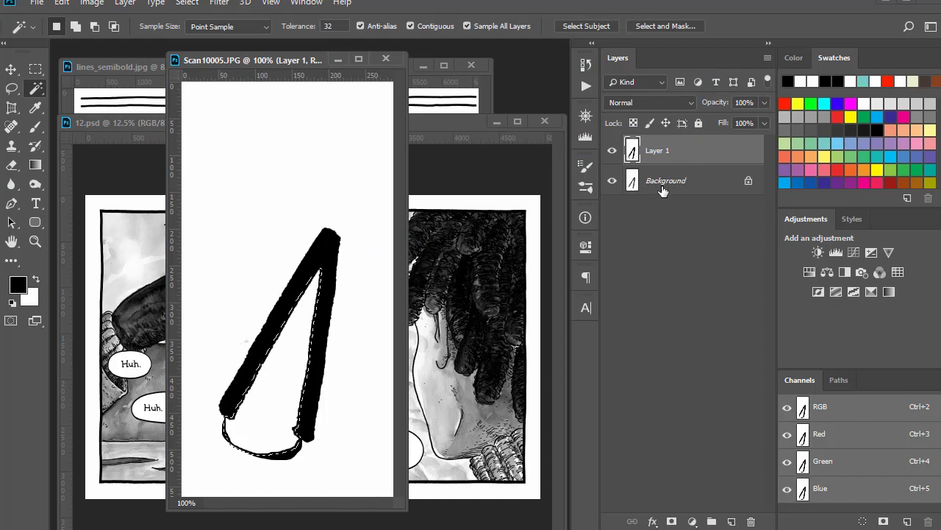
Step: Add a white Solid Color fill layer masked to the tail's interior between the Background and Layer 1
{"action": "left_click", "coordinate": [678, 184]}
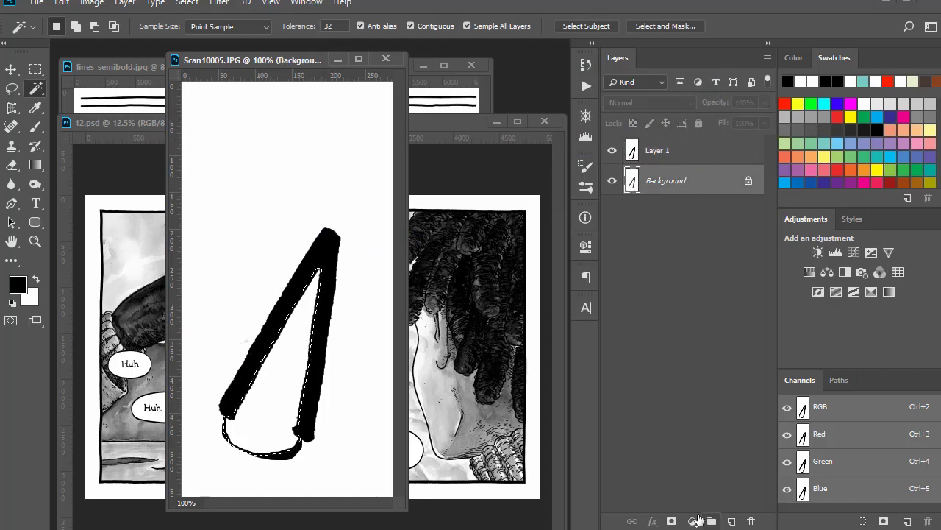
{"action": "left_click", "coordinate": [692, 521]}
{"action": "left_click", "coordinate": [743, 263]}
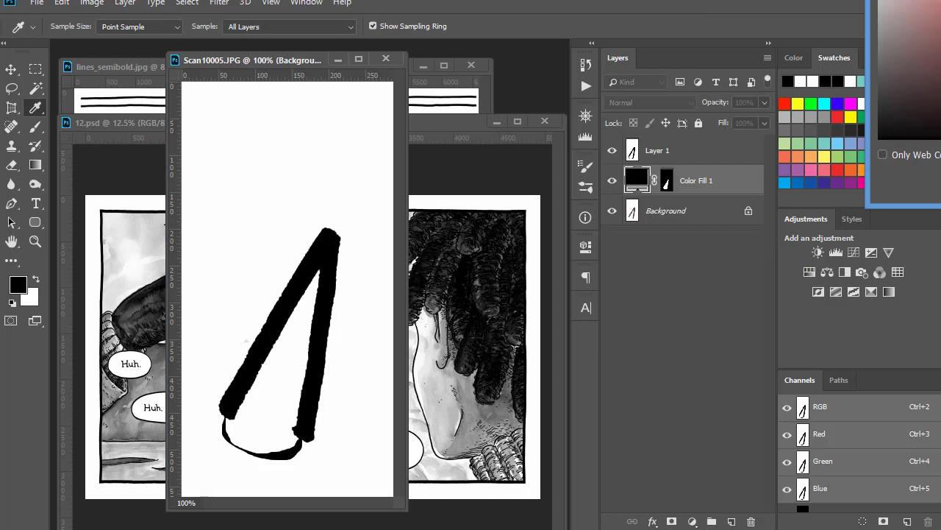
{"action": "key", "text": "Return"}
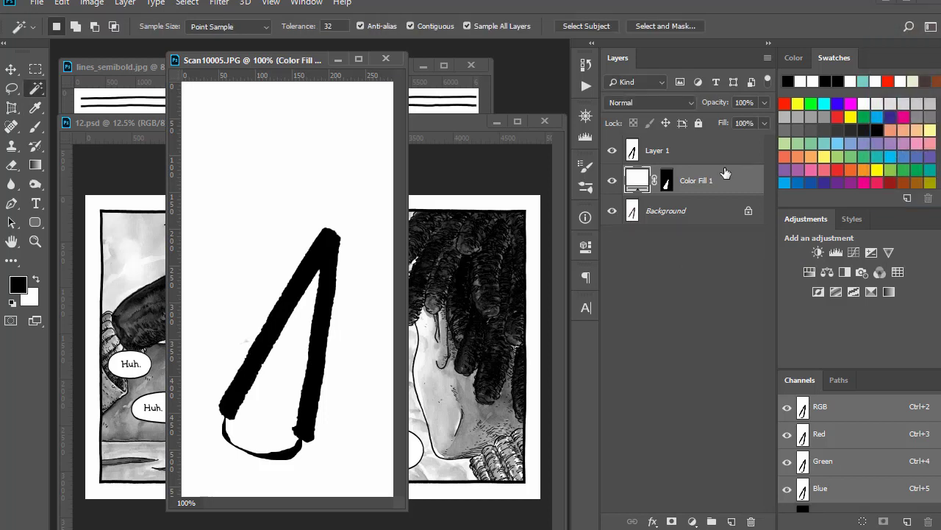
Step: Set the tail's line layer to Multiply and copy it with its white fill into 12.psd's second panel, above the "Heavy-handed at any rate." balloon
{"action": "left_click", "coordinate": [669, 152]}
{"action": "left_click", "coordinate": [658, 103]}
{"action": "left_click", "coordinate": [653, 157]}
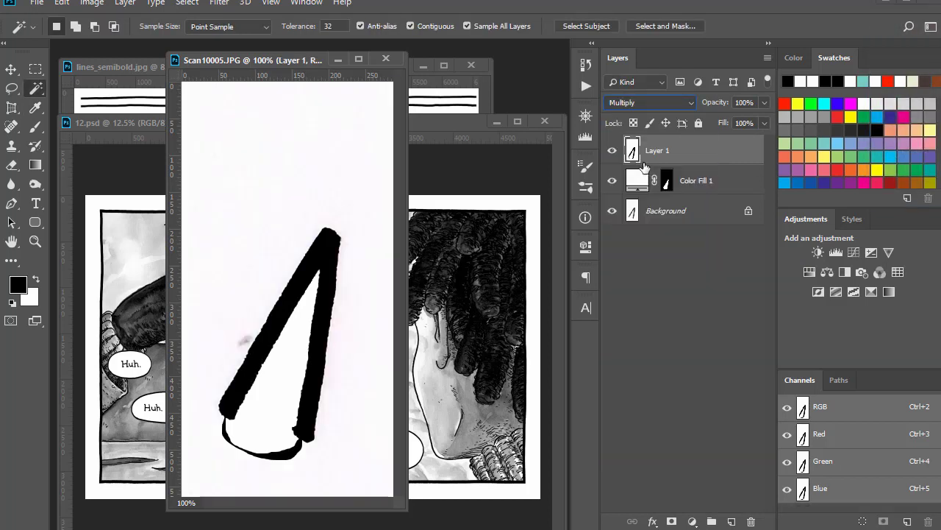
{"action": "left_click", "coordinate": [708, 187], "text": "ctrl"}
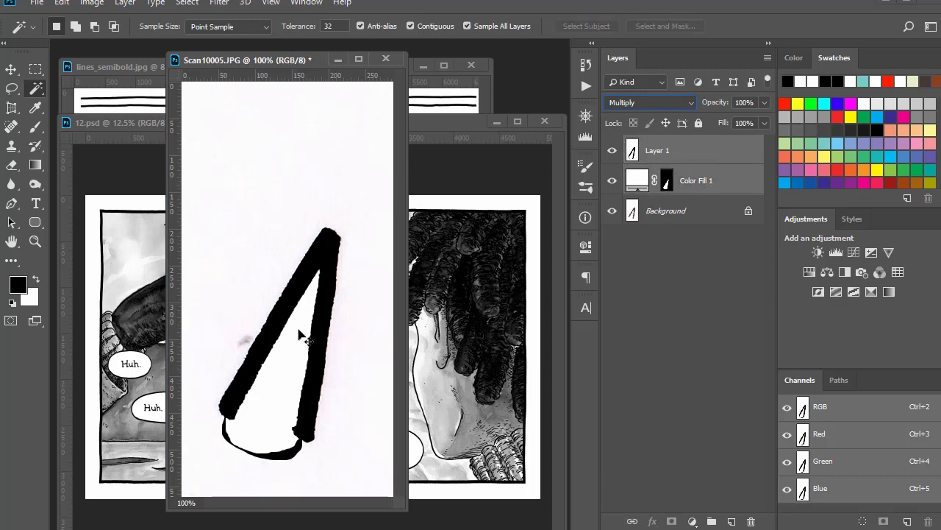
{"action": "left_click_drag", "start_coordinate": [302, 335], "coordinate": [395, 403]}
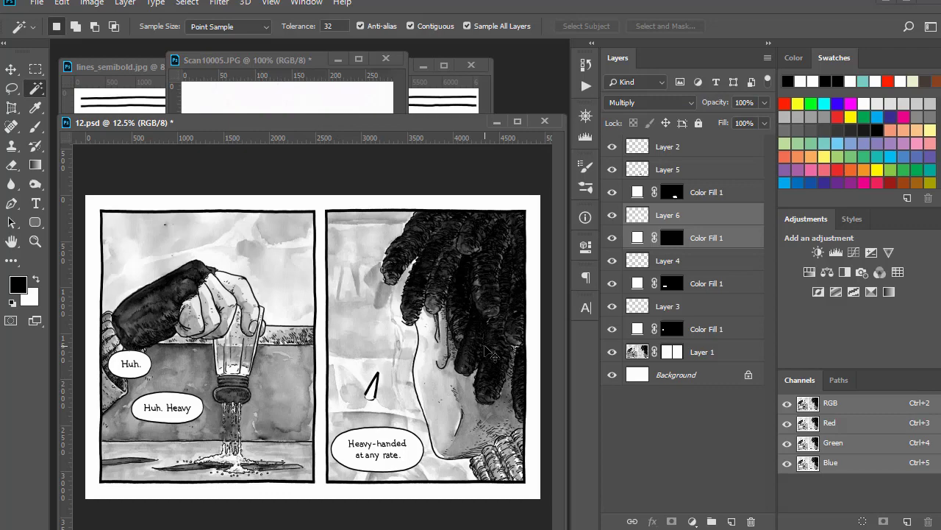
Step: Delete the black closing curve at the tail's base from Layer 6, leaving the two side lines and the white fill
{"action": "scroll", "coordinate": [485, 353], "scroll_direction": "up", "scroll_amount": 4}
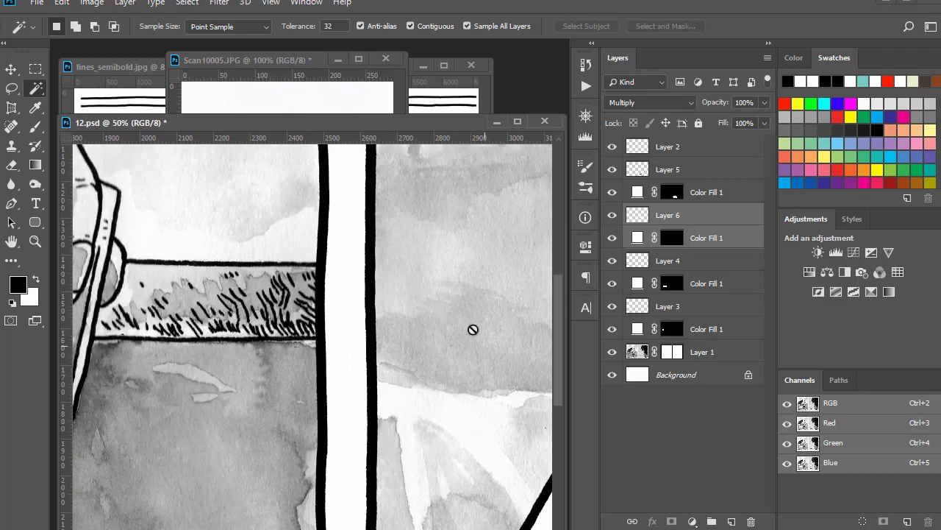
{"action": "left_click_drag", "start_coordinate": [348, 125], "coordinate": [347, 93]}
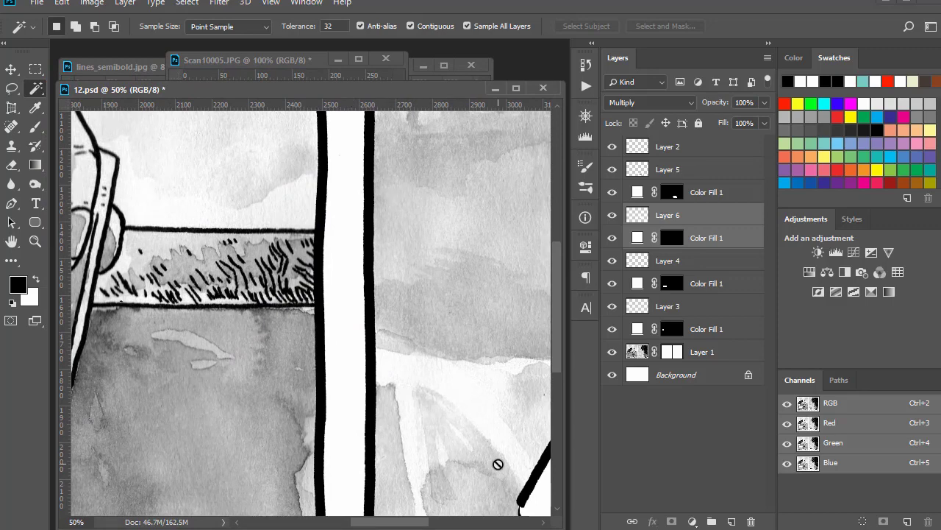
{"action": "left_click_drag", "start_coordinate": [497, 461], "coordinate": [372, 331]}
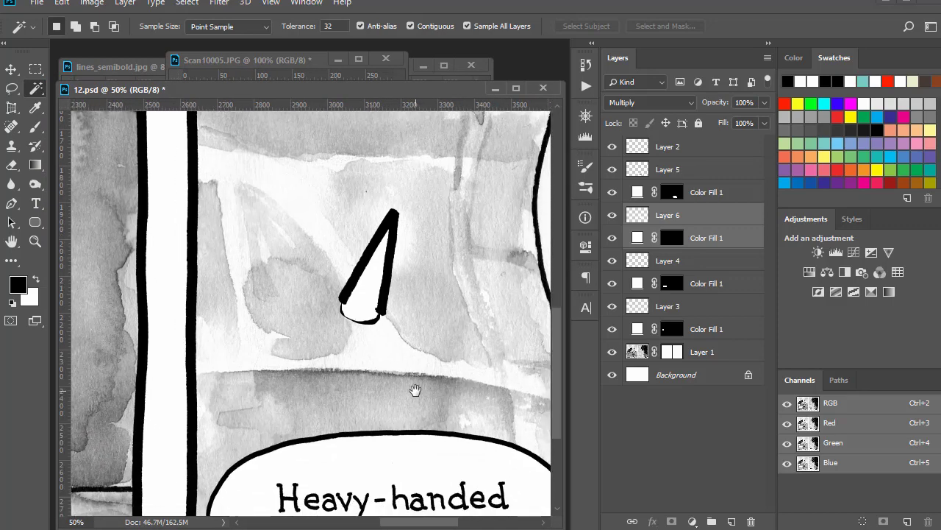
{"action": "key", "text": "ctrl+plus"}
{"action": "key", "text": "ctrl+plus"}
{"action": "key", "text": "ctrl+plus"}
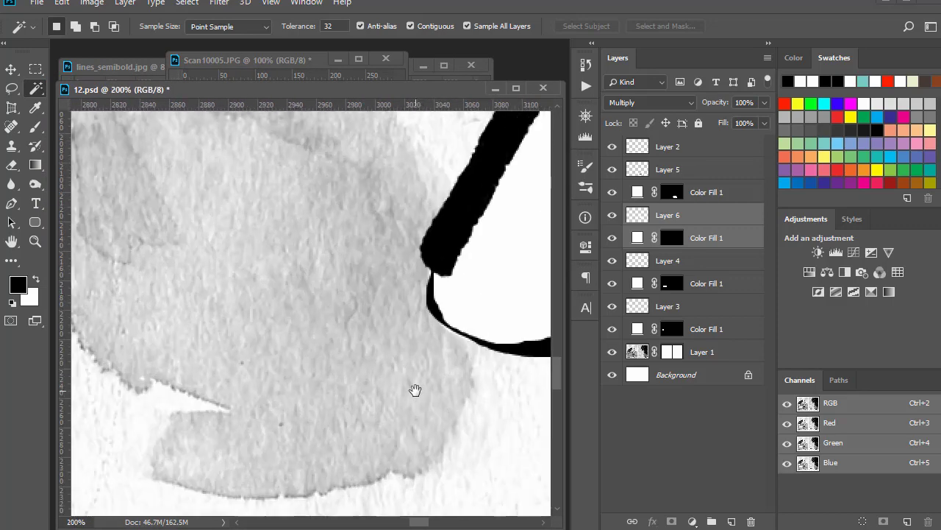
{"action": "scroll", "coordinate": [206, 361], "scroll_direction": "right", "scroll_amount": 5}
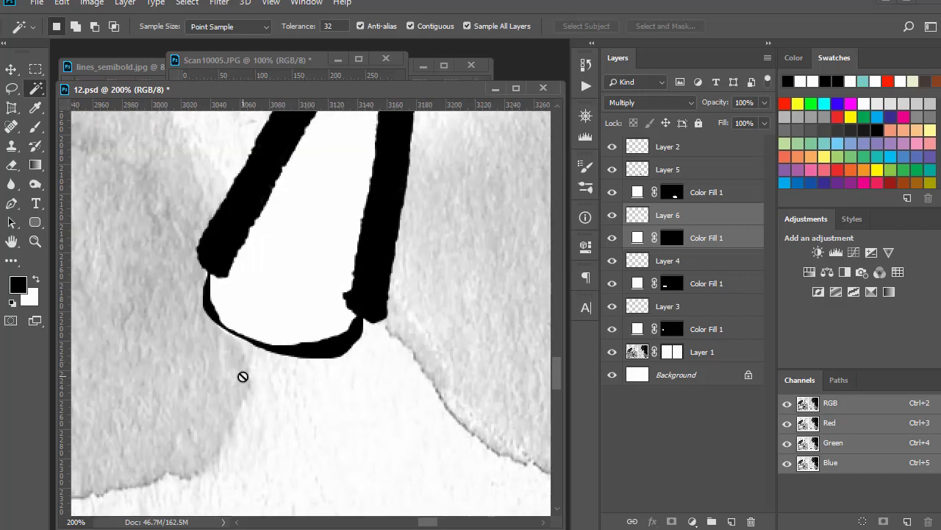
{"action": "key", "text": "l"}
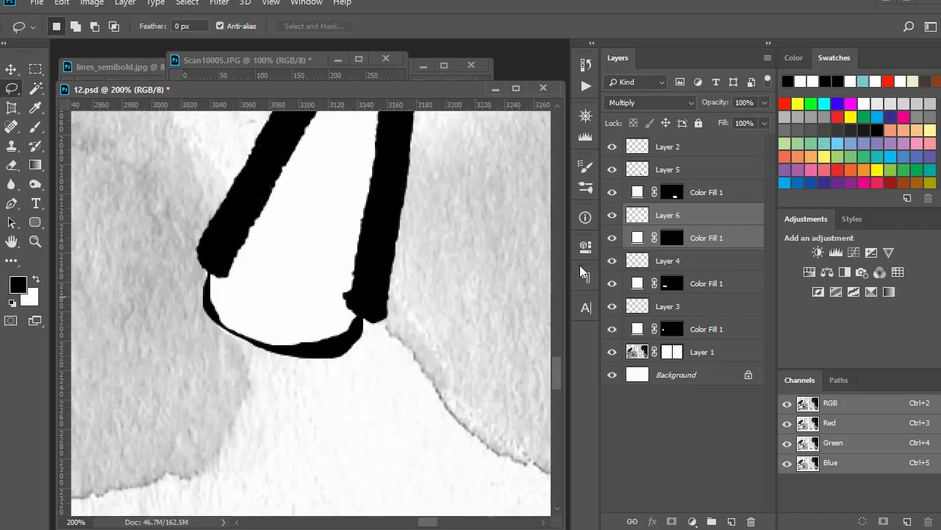
{"action": "left_click", "coordinate": [675, 221]}
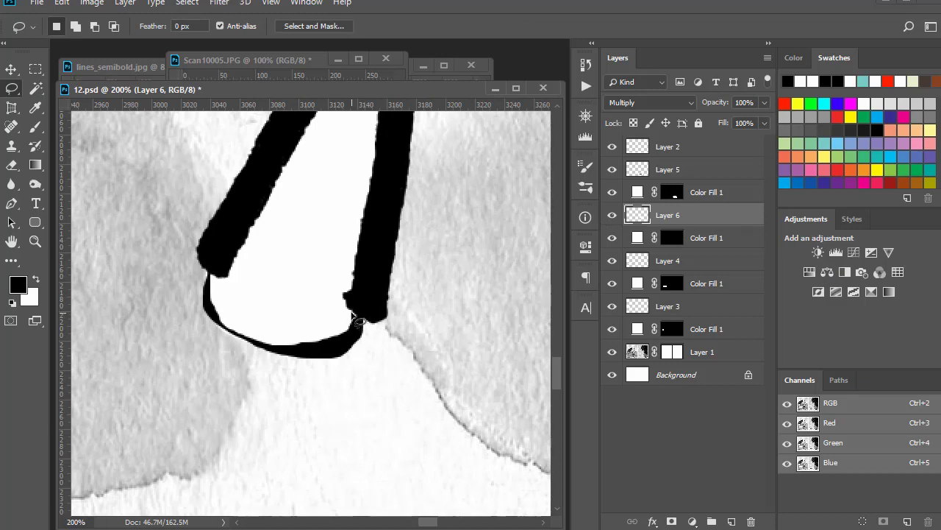
{"action": "mouse_move", "coordinate": [367, 325]}
{"action": "left_mouse_down"}
{"action": "mouse_move", "coordinate": [317, 425]}
{"action": "mouse_move", "coordinate": [203, 405]}
{"action": "mouse_move", "coordinate": [172, 304]}
{"action": "mouse_move", "coordinate": [200, 270]}
{"action": "mouse_move", "coordinate": [227, 290]}
{"action": "mouse_move", "coordinate": [265, 296]}
{"action": "left_mouse_up"}
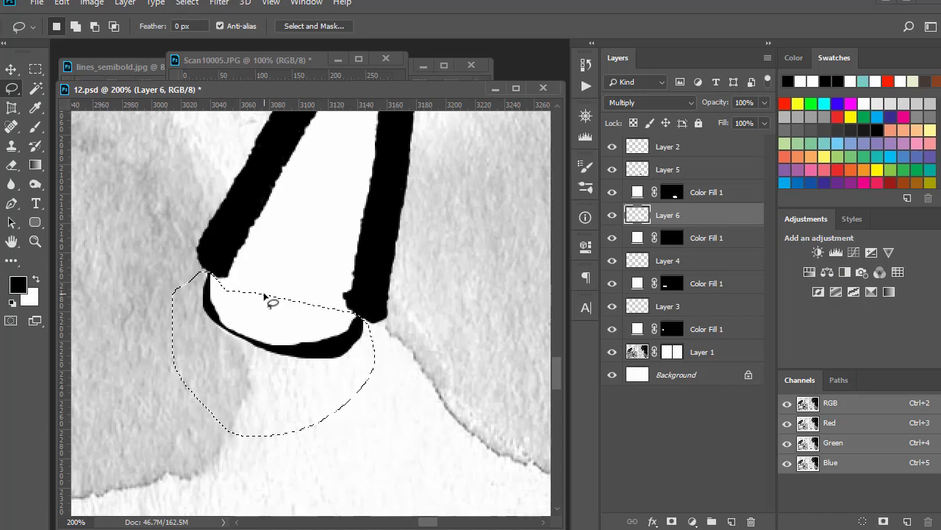
{"action": "key", "text": "Delete"}
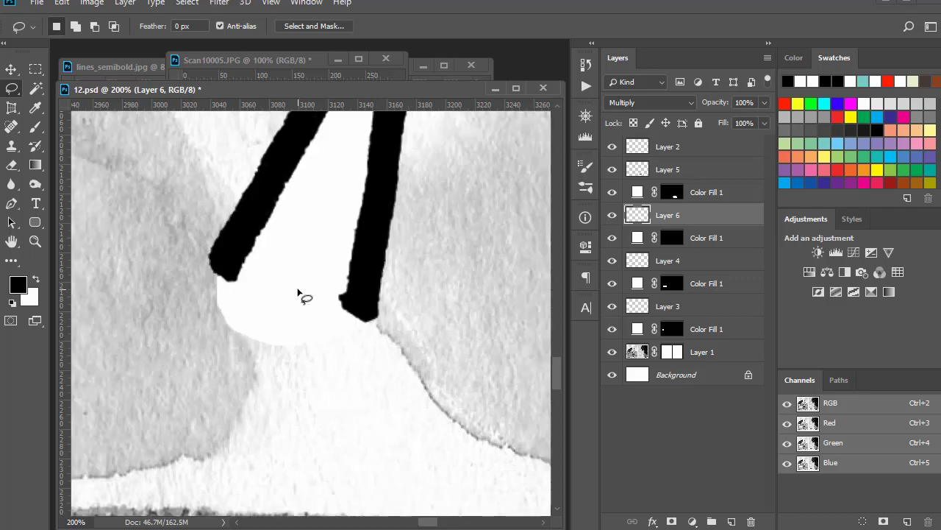
Step: Scale the tail's line layer and white fill to about 49%, rotate them about 18°, and place them on the "Heavy-handed at any rate." balloon's upper edge
{"action": "key", "text": "ctrl+minus"}
{"action": "key", "text": "ctrl+minus"}
{"action": "key", "text": "ctrl+minus"}
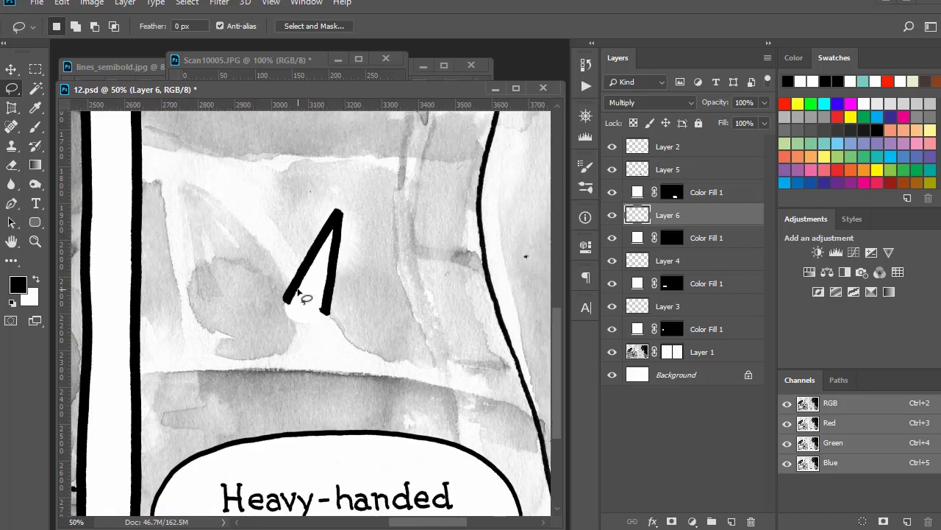
{"action": "key", "text": "ctrl+minus"}
{"action": "key", "text": "ctrl+d"}
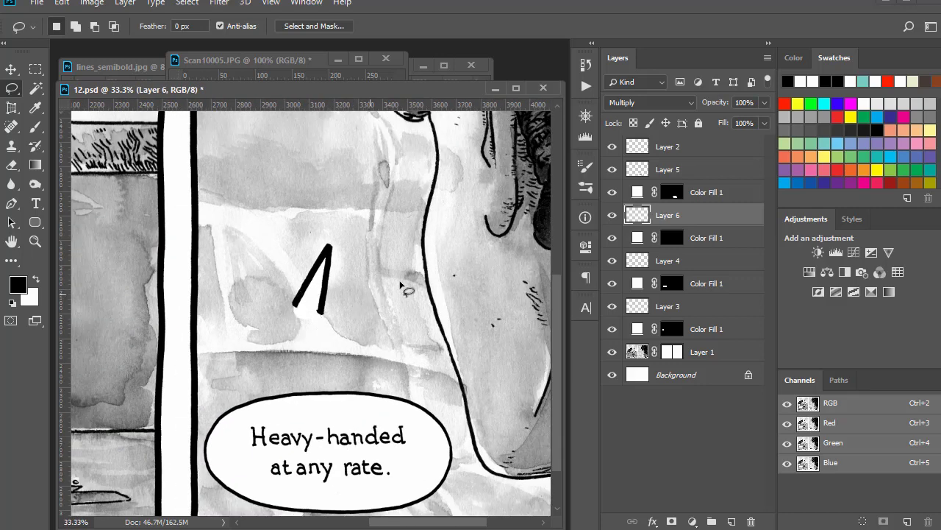
{"action": "left_click", "coordinate": [717, 239], "text": "shift"}
{"action": "key", "text": "ctrl+t"}
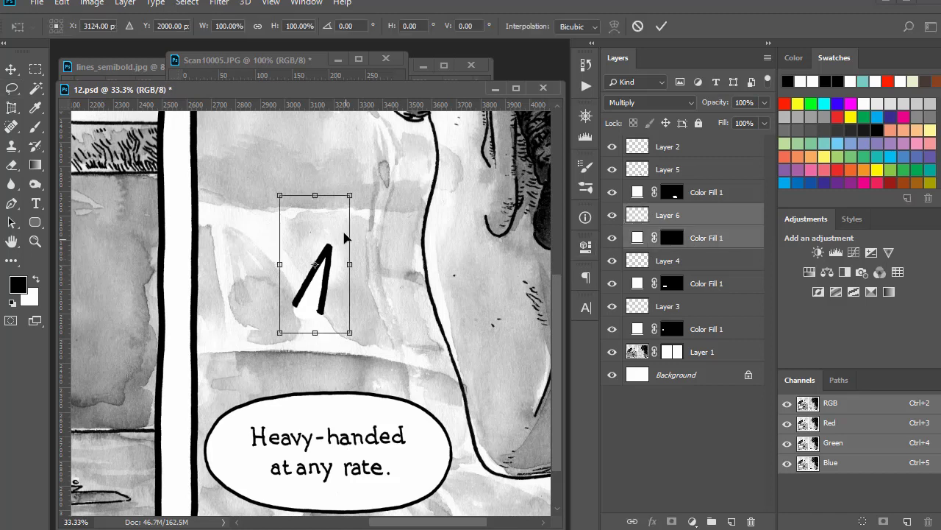
{"action": "mouse_move", "coordinate": [351, 195]}
{"action": "left_mouse_down"}
{"action": "mouse_move", "coordinate": [330, 258]}
{"action": "mouse_move", "coordinate": [294, 285]}
{"action": "mouse_move", "coordinate": [416, 361]}
{"action": "mouse_move", "coordinate": [429, 381]}
{"action": "mouse_move", "coordinate": [430, 371]}
{"action": "left_mouse_up"}
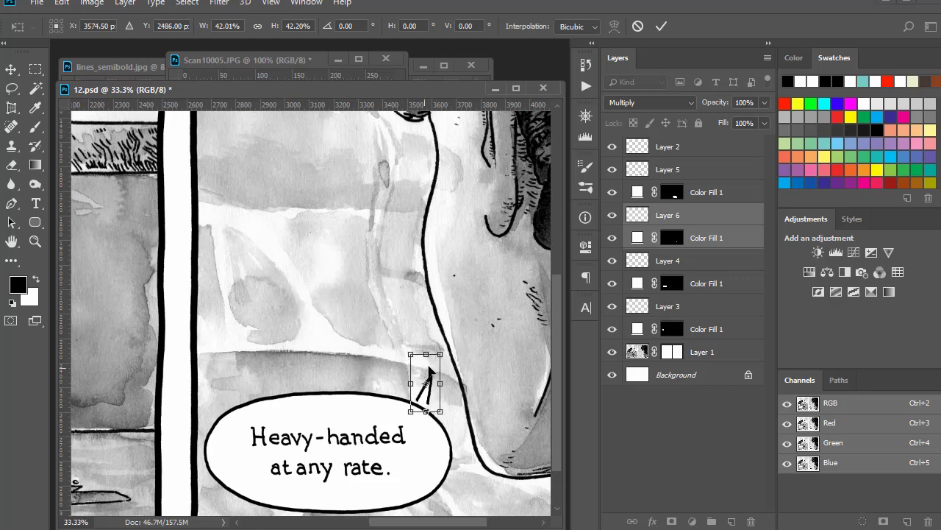
{"action": "left_click_drag", "start_coordinate": [465, 338], "coordinate": [474, 349]}
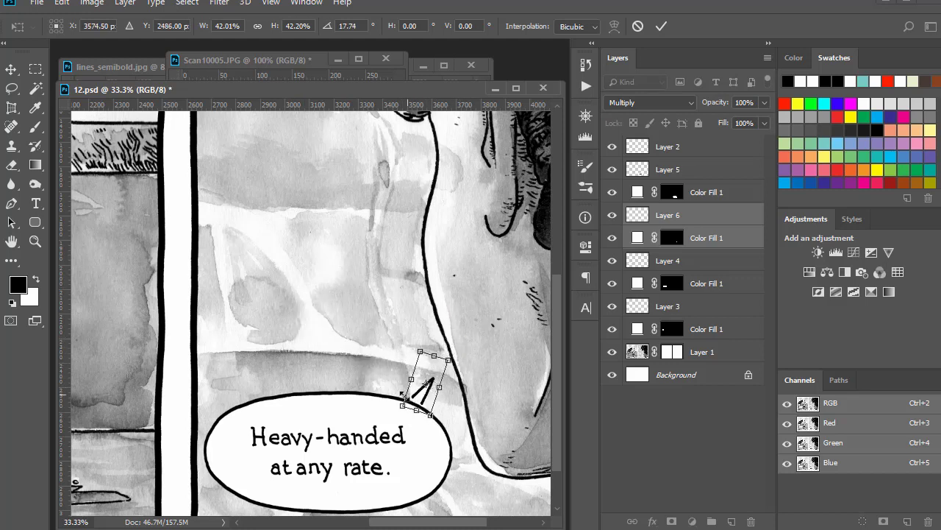
{"action": "left_click_drag", "start_coordinate": [402, 404], "coordinate": [394, 404]}
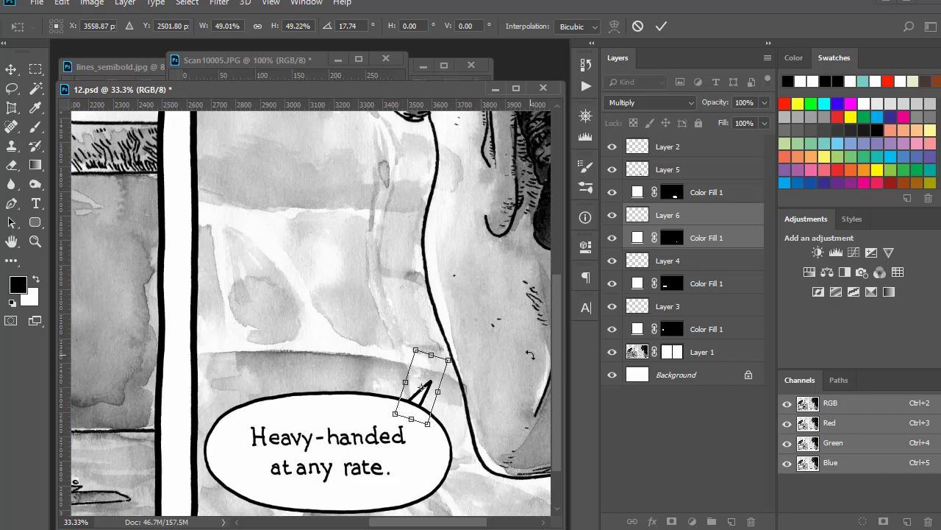
Step: Distort the tail's corners to widen and shorten it so both side lines meet the balloon outline, and apply the transform
{"action": "key", "text": "ctrl+minus"}
{"action": "key", "text": "ctrl+minus"}
{"action": "key", "text": "ctrl+minus"}
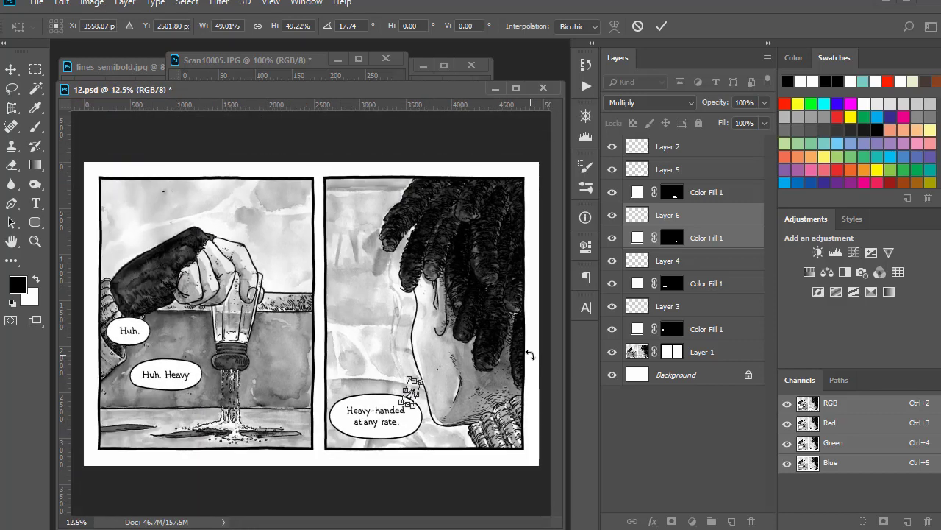
{"action": "key", "text": "ctrl+plus"}
{"action": "key", "text": "ctrl+plus"}
{"action": "key", "text": "ctrl+plus"}
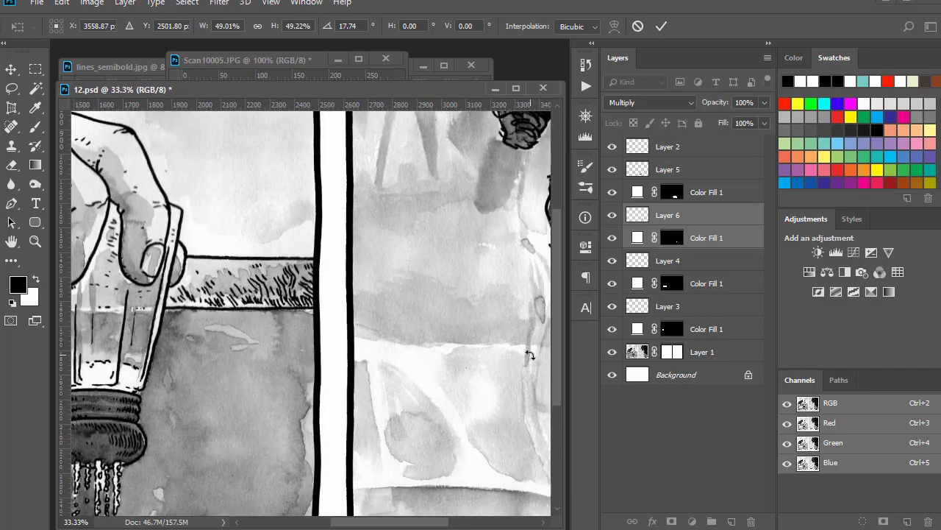
{"action": "left_click_drag", "start_coordinate": [416, 423], "coordinate": [201, 196]}
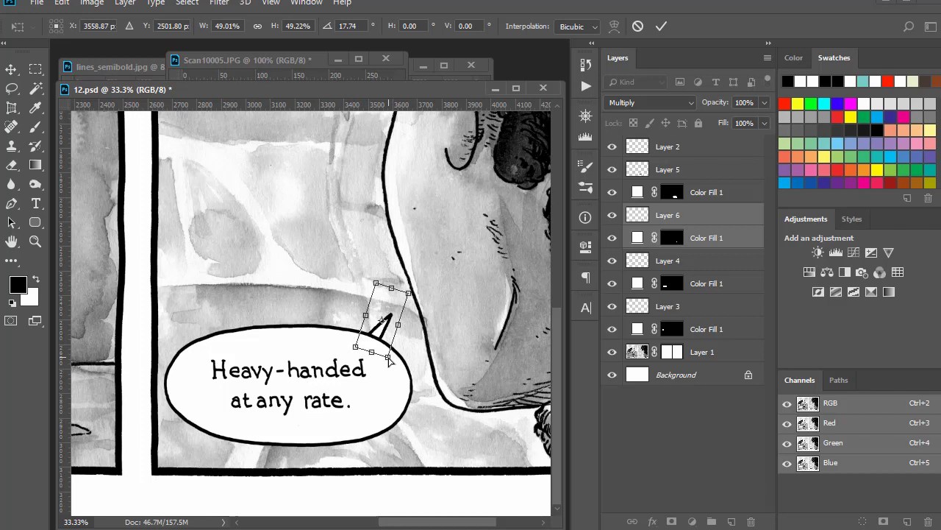
{"action": "left_click_drag", "start_coordinate": [388, 358], "coordinate": [399, 367]}
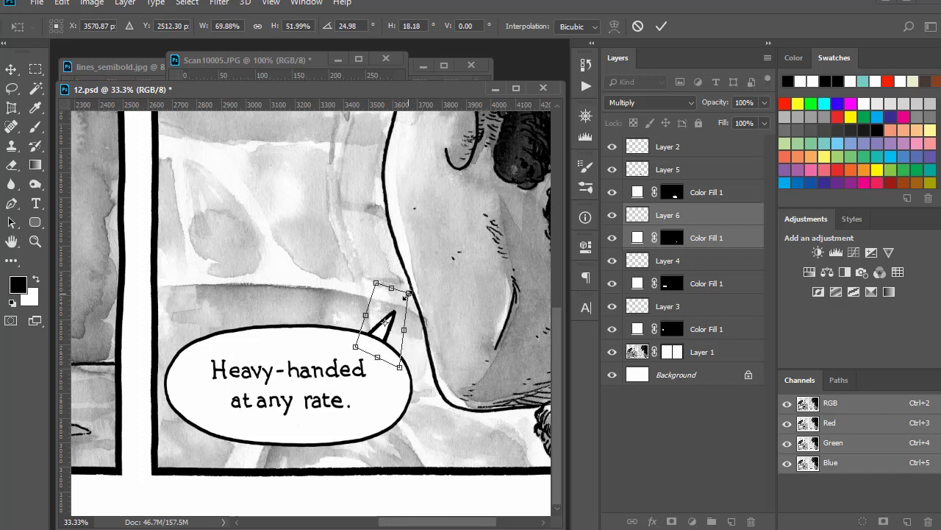
{"action": "left_click_drag", "start_coordinate": [407, 295], "coordinate": [406, 309]}
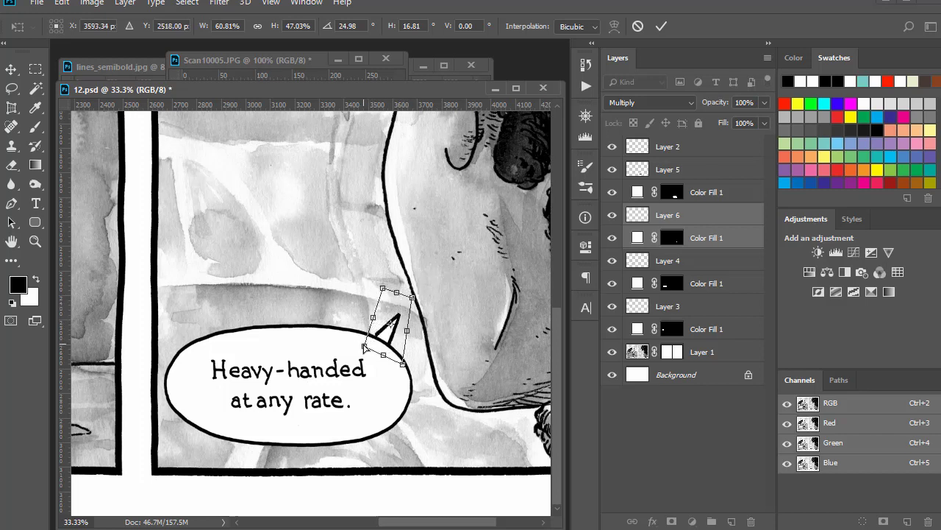
{"action": "left_click_drag", "start_coordinate": [364, 345], "coordinate": [359, 352]}
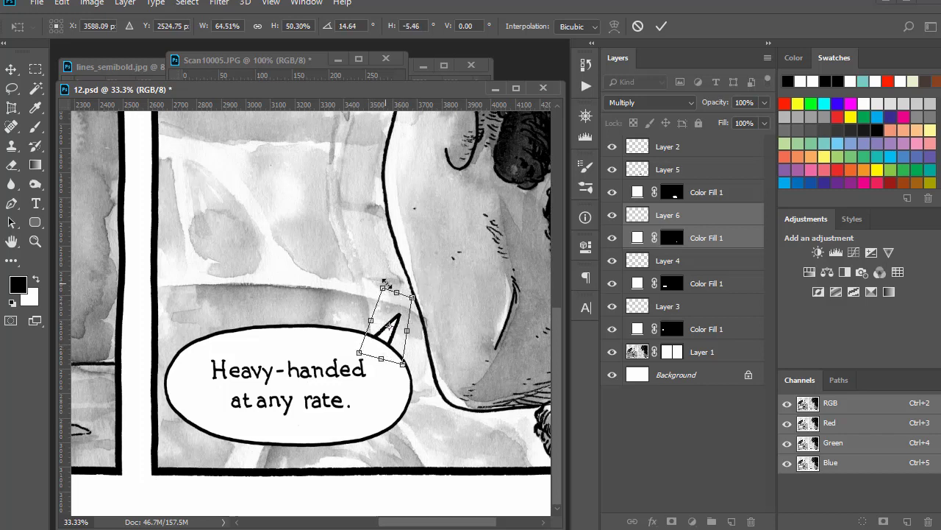
{"action": "left_click_drag", "start_coordinate": [382, 286], "coordinate": [385, 291]}
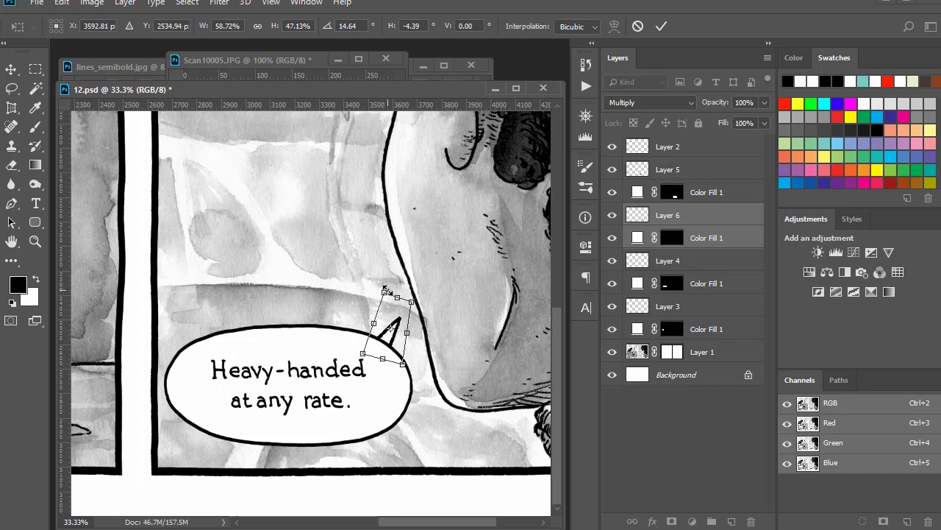
{"action": "key", "text": "Return"}
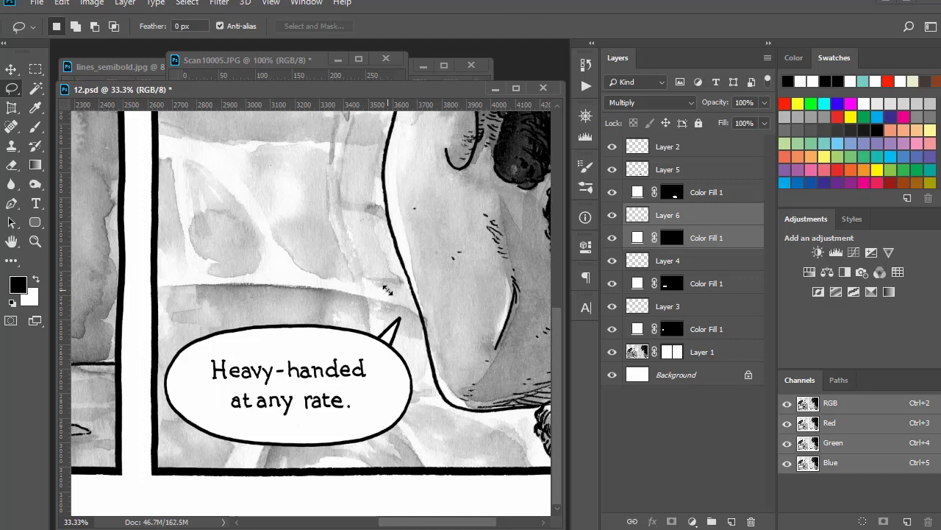
Step: Erase the balloon outline on Layer 5 between the tail's two side lines using a lasso selection, and clear the selection
{"action": "key", "text": "ctrl+plus"}
{"action": "key", "text": "ctrl+plus"}
{"action": "left_click_drag", "start_coordinate": [385, 287], "coordinate": [289, 217]}
{"action": "key", "text": "ctrl+plus"}
{"action": "key", "text": "ctrl+plus"}
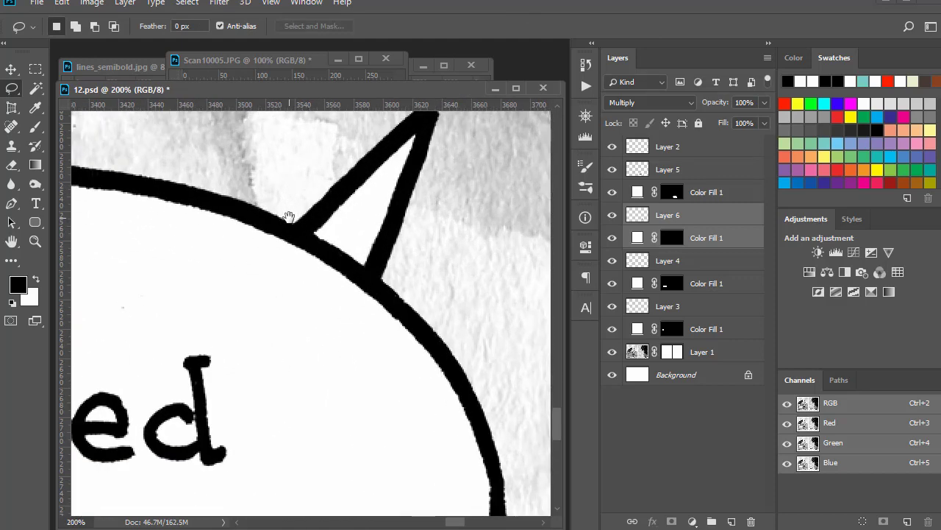
{"action": "mouse_move", "coordinate": [315, 234]}
{"action": "left_mouse_down"}
{"action": "mouse_move", "coordinate": [290, 267]}
{"action": "mouse_move", "coordinate": [297, 274]}
{"action": "left_mouse_up"}
{"action": "key", "text": "ctrl+d"}
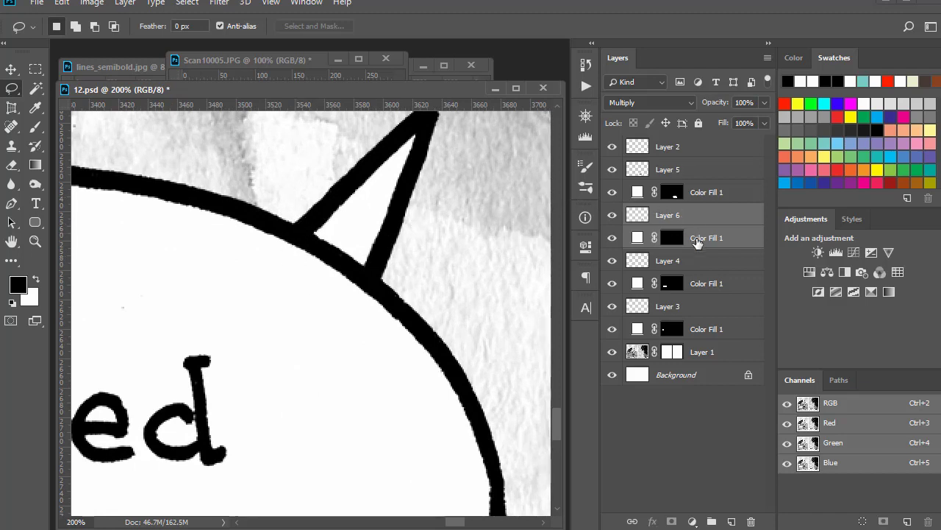
{"action": "left_click", "coordinate": [646, 170]}
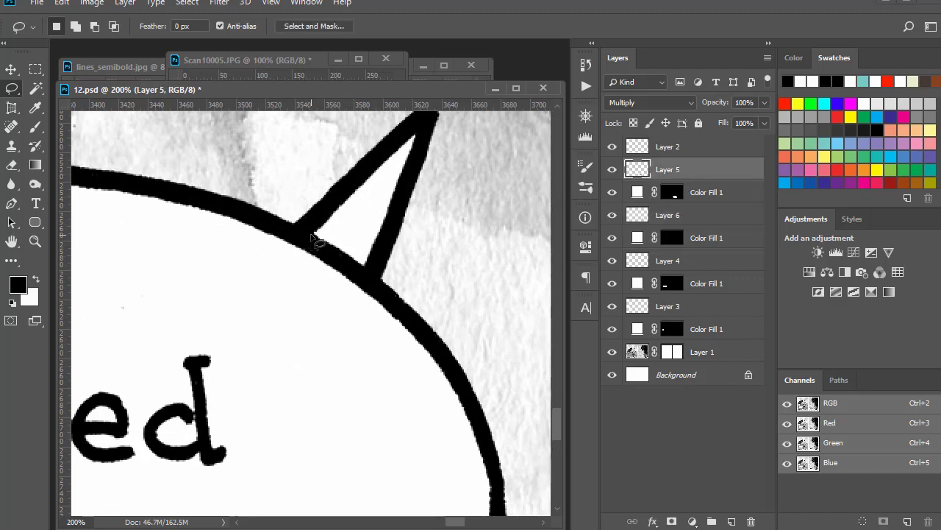
{"action": "mouse_move", "coordinate": [310, 237]}
{"action": "left_mouse_down"}
{"action": "mouse_move", "coordinate": [287, 278]}
{"action": "mouse_move", "coordinate": [338, 298]}
{"action": "mouse_move", "coordinate": [353, 297]}
{"action": "mouse_move", "coordinate": [367, 263]}
{"action": "mouse_move", "coordinate": [339, 231]}
{"action": "mouse_move", "coordinate": [367, 248]}
{"action": "mouse_move", "coordinate": [375, 272]}
{"action": "mouse_move", "coordinate": [357, 287]}
{"action": "mouse_move", "coordinate": [365, 259]}
{"action": "left_mouse_up"}
{"action": "key", "text": "alt"}
{"action": "key", "text": "Delete"}
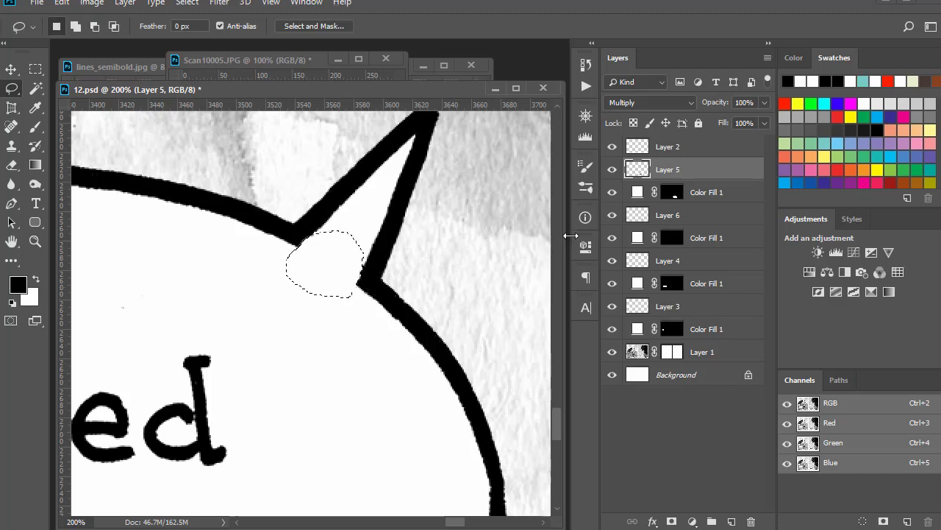
{"action": "key", "text": "ctrl+d"}
Step: Remove the three ink specks from the sky of the first panel on Layer 1 with the Spot Healing Brush, reducing its size from 70 to 30
{"action": "key", "text": "ctrl+minus"}
{"action": "key", "text": "ctrl+minus"}
{"action": "key", "text": "ctrl+minus"}
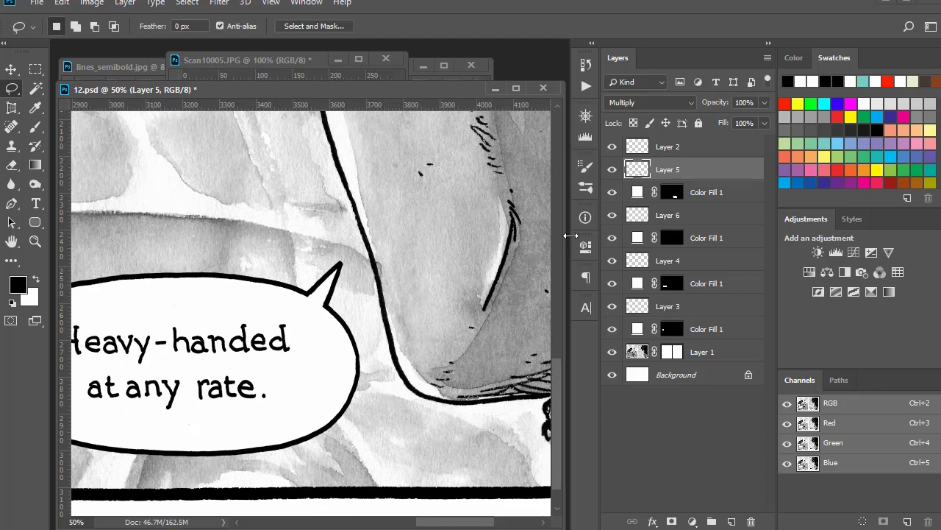
{"action": "key", "text": "ctrl+minus"}
{"action": "key", "text": "ctrl+minus"}
{"action": "key", "text": "ctrl+minus"}
{"action": "key", "text": "ctrl+minus"}
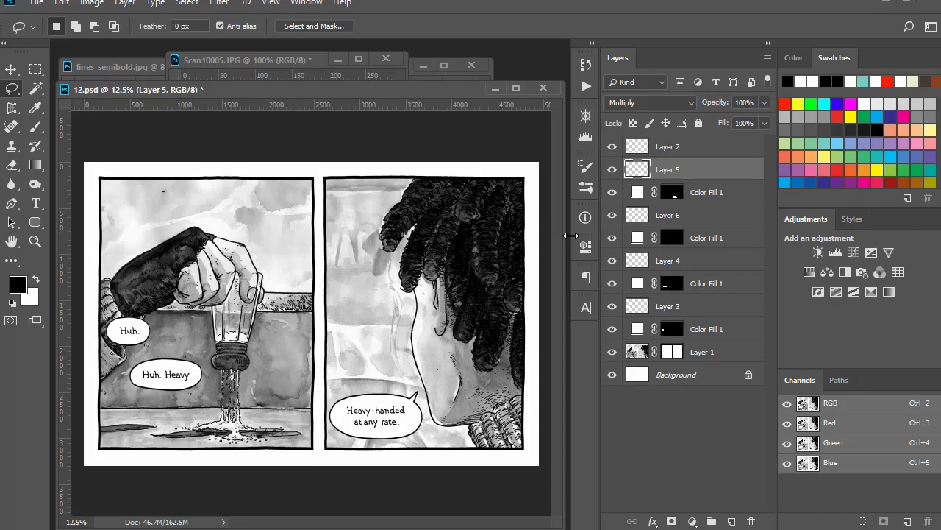
{"action": "key", "text": "ctrl+plus"}
{"action": "key", "text": "ctrl+plus"}
{"action": "key", "text": "ctrl+plus"}
{"action": "key", "text": "ctrl+plus"}
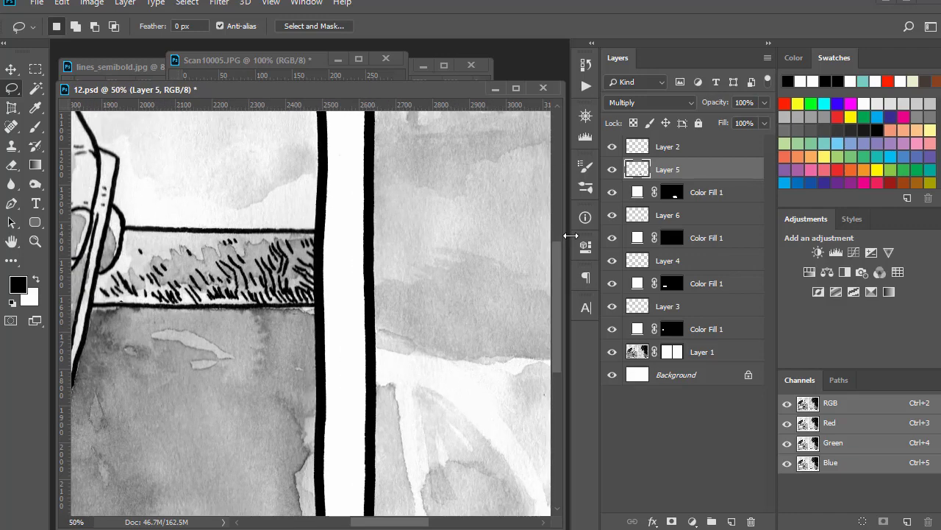
{"action": "left_click_drag", "start_coordinate": [140, 175], "coordinate": [364, 340]}
{"action": "key", "text": "ctrl+plus"}
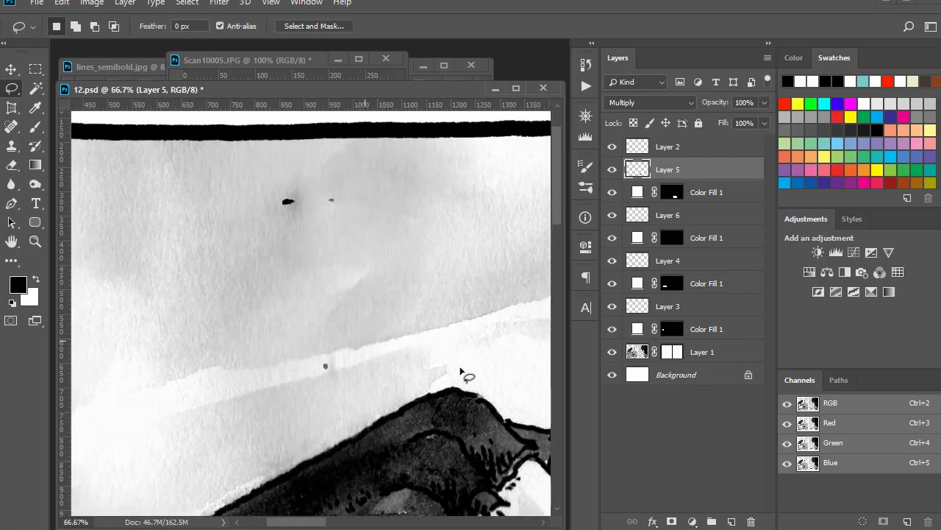
{"action": "left_click", "coordinate": [634, 356]}
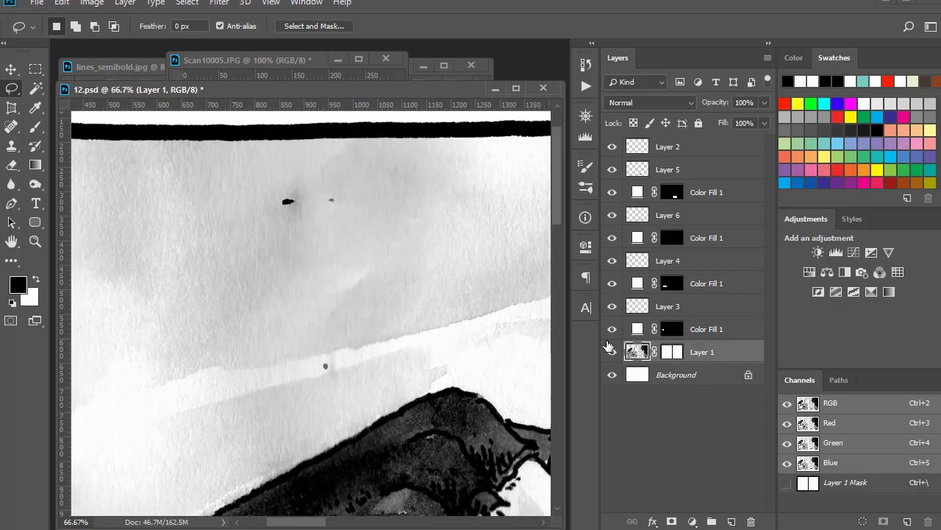
{"action": "key", "text": "j"}
{"action": "left_click", "coordinate": [290, 202]}
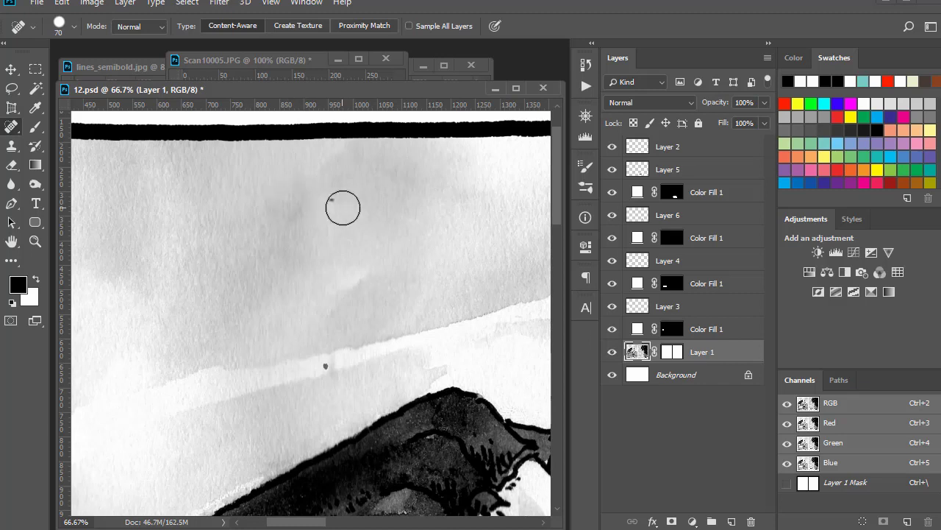
{"action": "left_click", "coordinate": [333, 201]}
{"action": "key", "text": "bracketleft"}
{"action": "key", "text": "bracketleft"}
{"action": "key", "text": "bracketleft"}
{"action": "key", "text": "bracketleft"}
{"action": "left_click", "coordinate": [327, 365]}
Step: Look over the artwork and balloons in both panels for remaining flaws
{"action": "left_click_drag", "start_coordinate": [329, 357], "coordinate": [331, 285]}
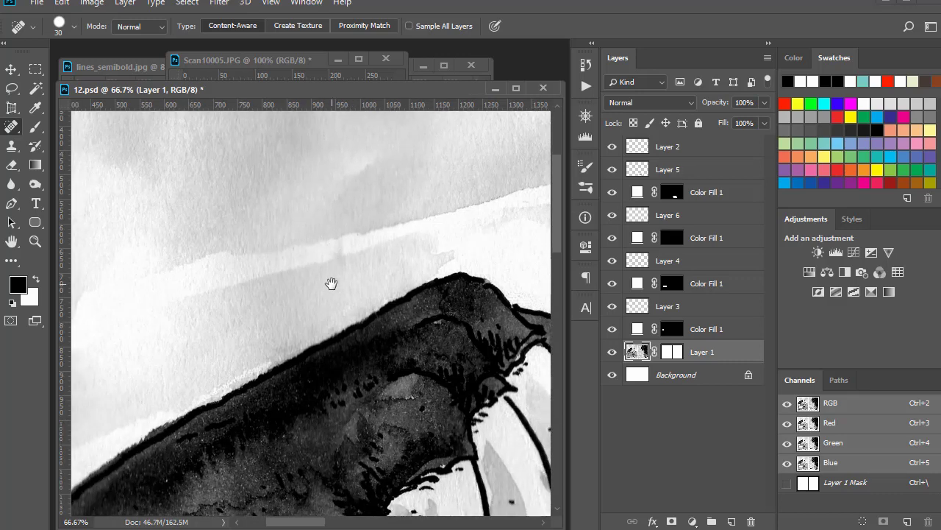
{"action": "scroll", "coordinate": [331, 283], "scroll_direction": "down", "scroll_amount": 3}
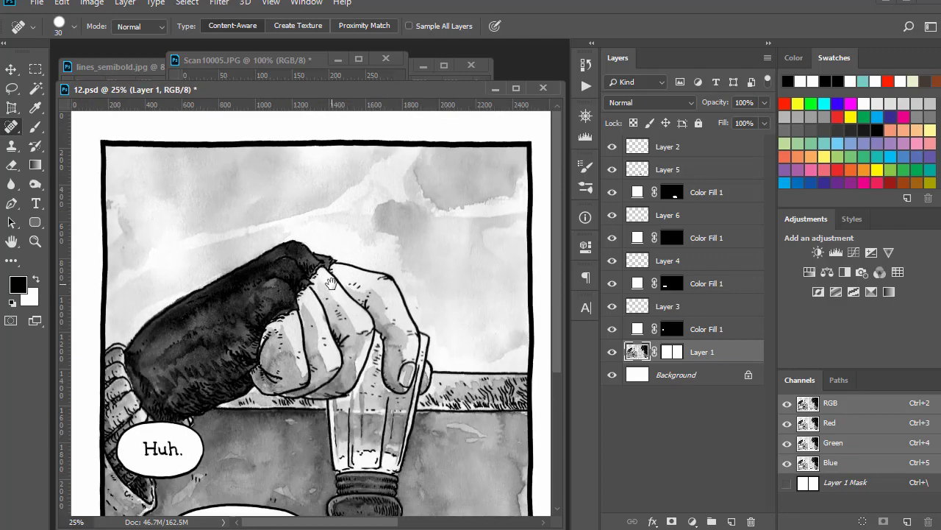
{"action": "left_click_drag", "start_coordinate": [395, 400], "coordinate": [381, 224]}
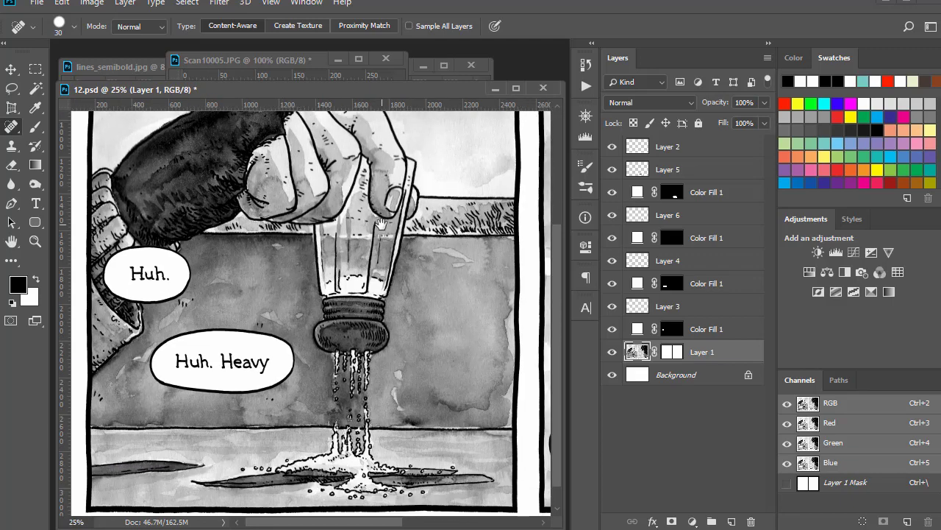
{"action": "left_click_drag", "start_coordinate": [450, 309], "coordinate": [206, 328]}
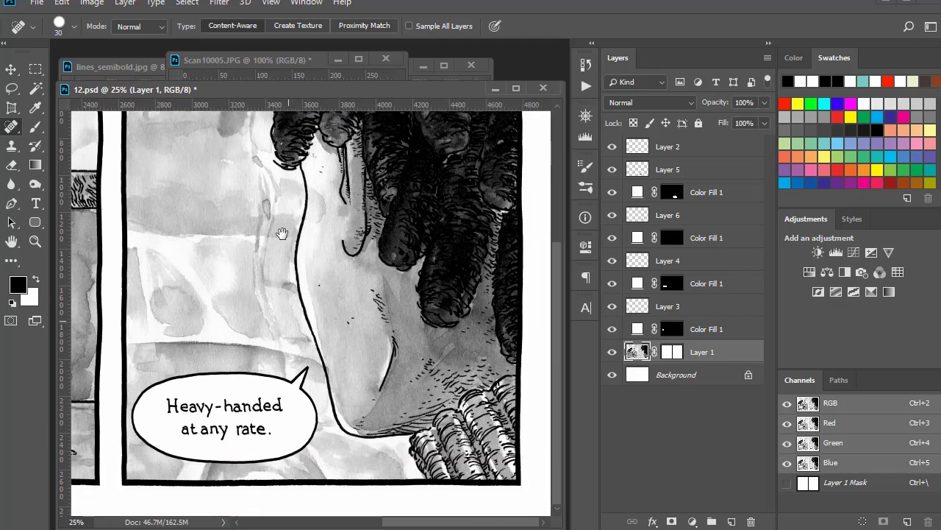
{"action": "left_click_drag", "start_coordinate": [299, 255], "coordinate": [348, 306]}
{"action": "left_click_drag", "start_coordinate": [183, 294], "coordinate": [412, 258]}
{"action": "left_click_drag", "start_coordinate": [243, 280], "coordinate": [442, 228]}
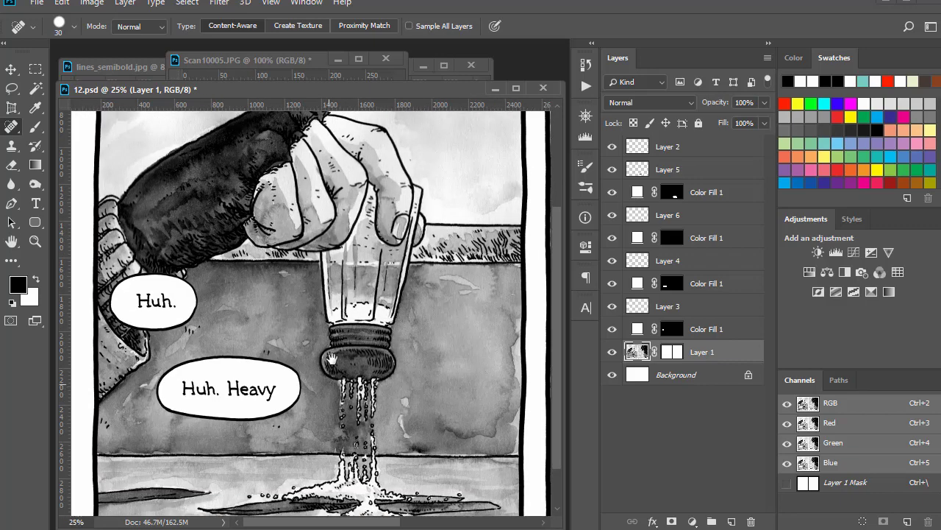
Step: Copy the period after "Huh." in the first balloon from Layer 3 onto its own layer using a lasso selection
{"action": "key", "text": "ctrl+plus"}
{"action": "key", "text": "ctrl+plus"}
{"action": "key", "text": "ctrl+plus"}
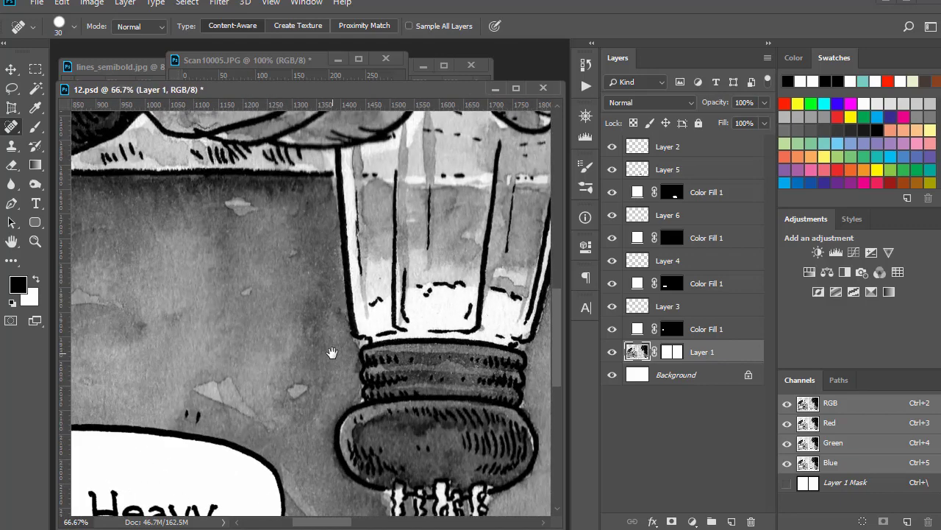
{"action": "left_click_drag", "start_coordinate": [314, 378], "coordinate": [330, 305]}
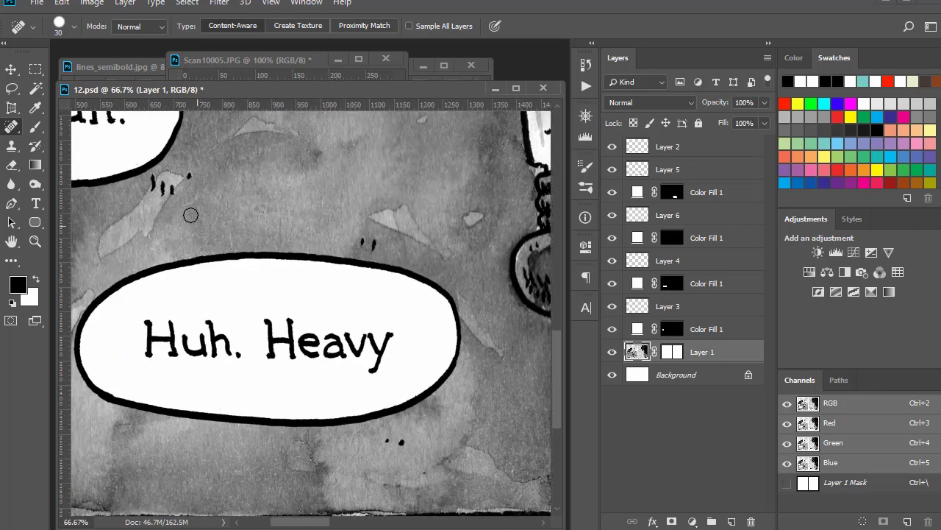
{"action": "left_click_drag", "start_coordinate": [190, 213], "coordinate": [243, 280]}
{"action": "key", "text": "l"}
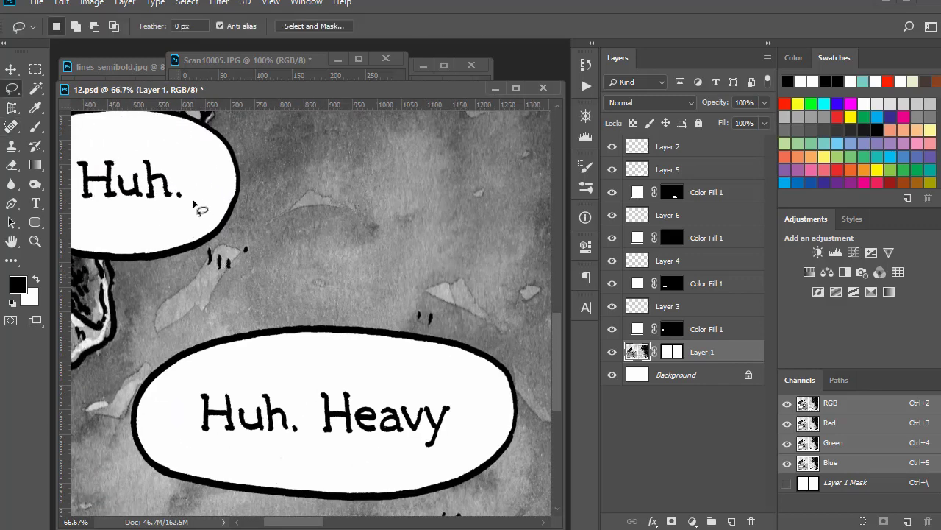
{"action": "left_click", "coordinate": [616, 309]}
{"action": "left_click", "coordinate": [616, 309]}
{"action": "left_click", "coordinate": [660, 312]}
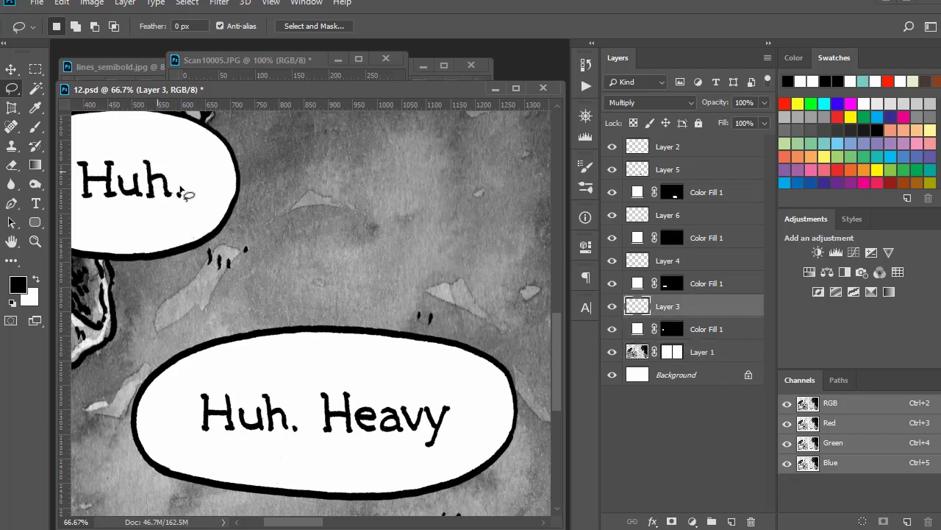
{"action": "mouse_move", "coordinate": [179, 187]}
{"action": "left_mouse_down"}
{"action": "mouse_move", "coordinate": [190, 188]}
{"action": "mouse_move", "coordinate": [177, 207]}
{"action": "mouse_move", "coordinate": [180, 188]}
{"action": "left_mouse_up"}
{"action": "key", "text": "Delete"}
{"action": "mouse_move", "coordinate": [180, 196]}
{"action": "left_mouse_down"}
{"action": "mouse_move", "coordinate": [236, 232]}
{"action": "mouse_move", "coordinate": [181, 195]}
{"action": "left_mouse_up"}
{"action": "key", "text": "ctrl+j"}
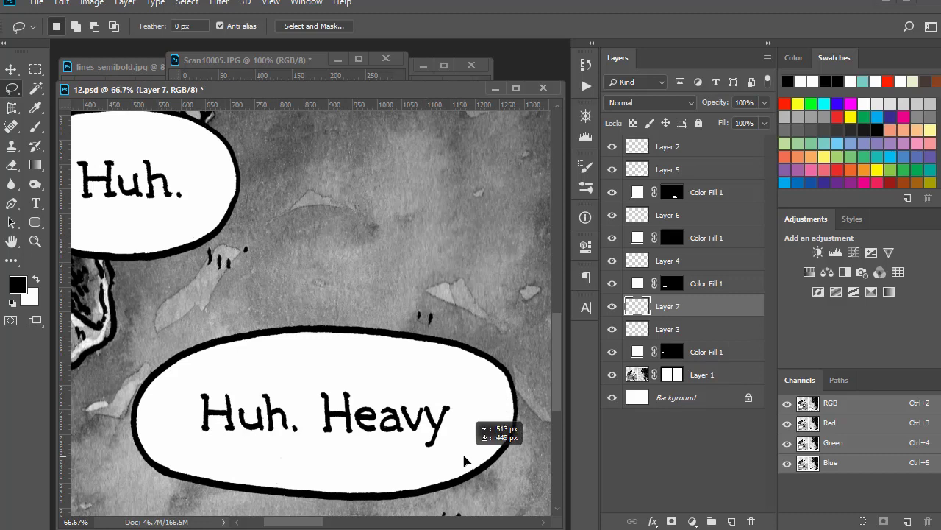
Step: Place the copied period after "Heavy" on a layer above Layer 4, adjust it with Free Transform, and set its blend mode to Multiply
{"action": "key", "text": "ctrl+bracketright"}
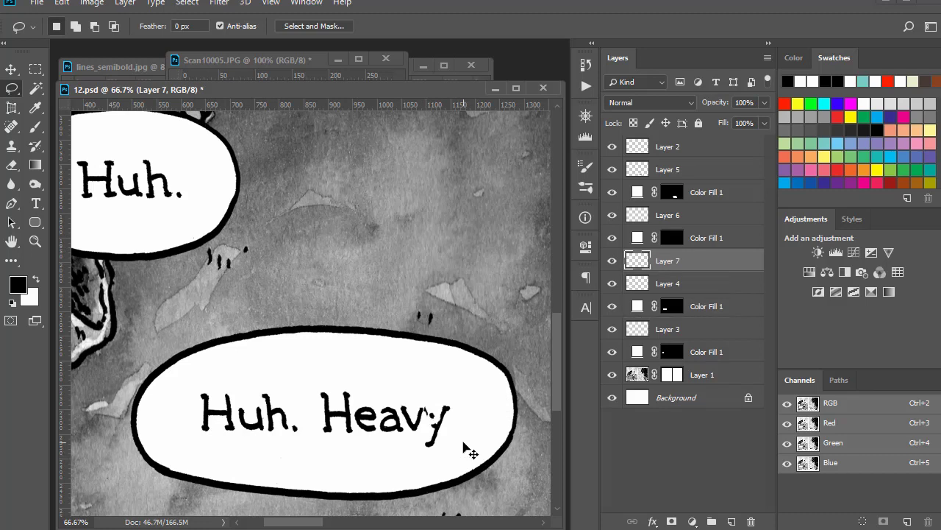
{"action": "left_click_drag", "start_coordinate": [465, 449], "coordinate": [478, 427]}
{"action": "key", "text": "ctrl+t"}
{"action": "left_click_drag", "start_coordinate": [476, 396], "coordinate": [492, 424]}
{"action": "key", "text": "Return"}
{"action": "left_click", "coordinate": [651, 103]}
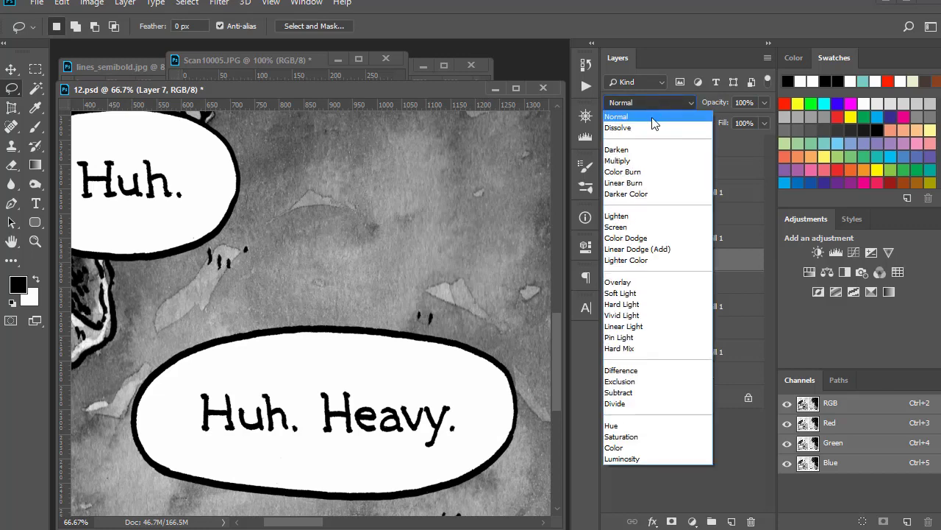
{"action": "left_click", "coordinate": [637, 164]}
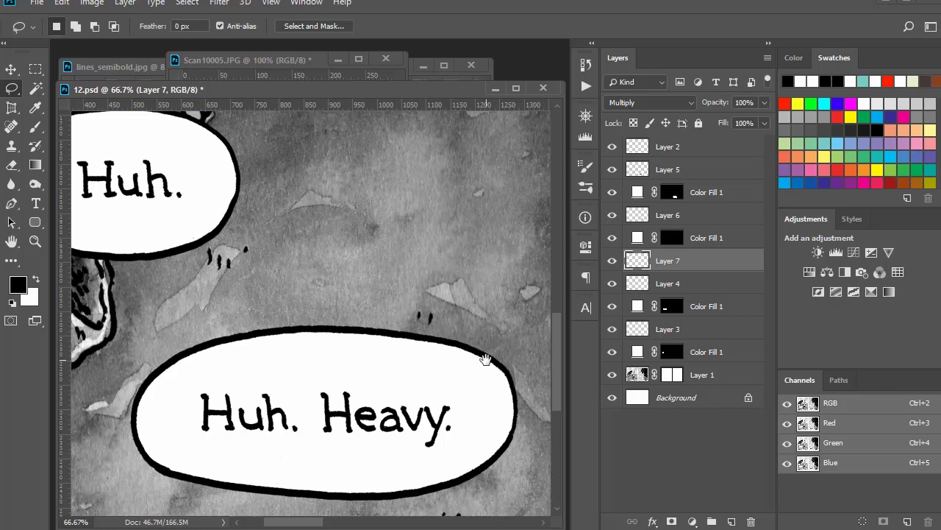
Step: Lasso the word "any" on Layer 5 in the second panel's balloon and nudge it right, away from "at"
{"action": "scroll", "coordinate": [486, 359], "scroll_direction": "down", "scroll_amount": 4}
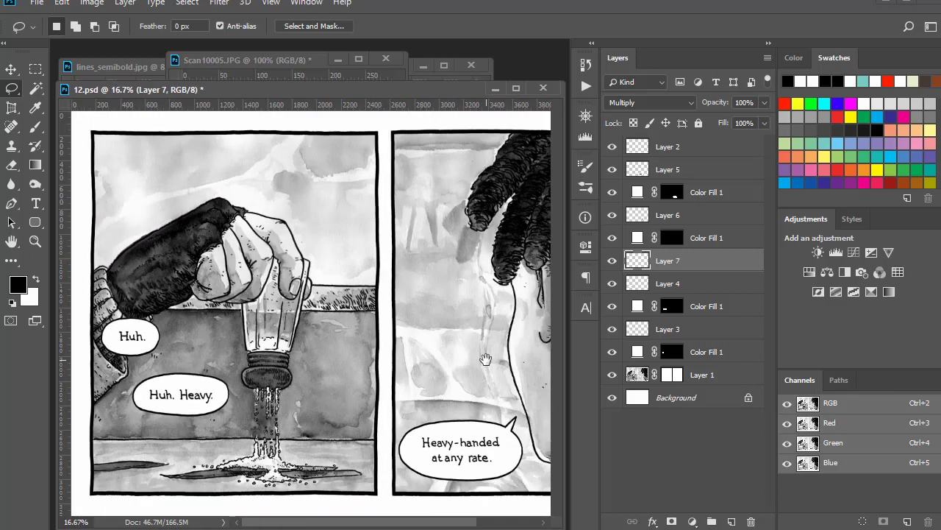
{"action": "scroll", "coordinate": [485, 358], "scroll_direction": "up", "scroll_amount": 3}
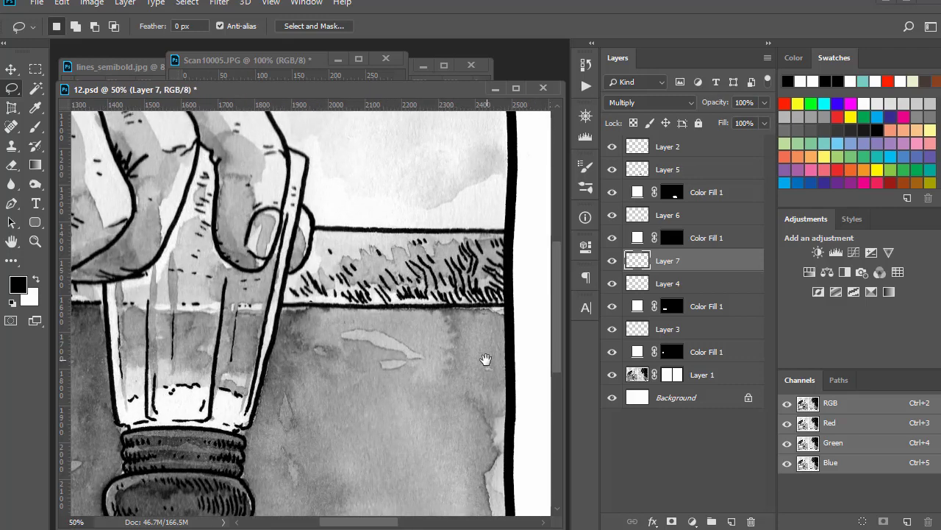
{"action": "scroll", "coordinate": [488, 365], "scroll_direction": "right", "scroll_amount": 5}
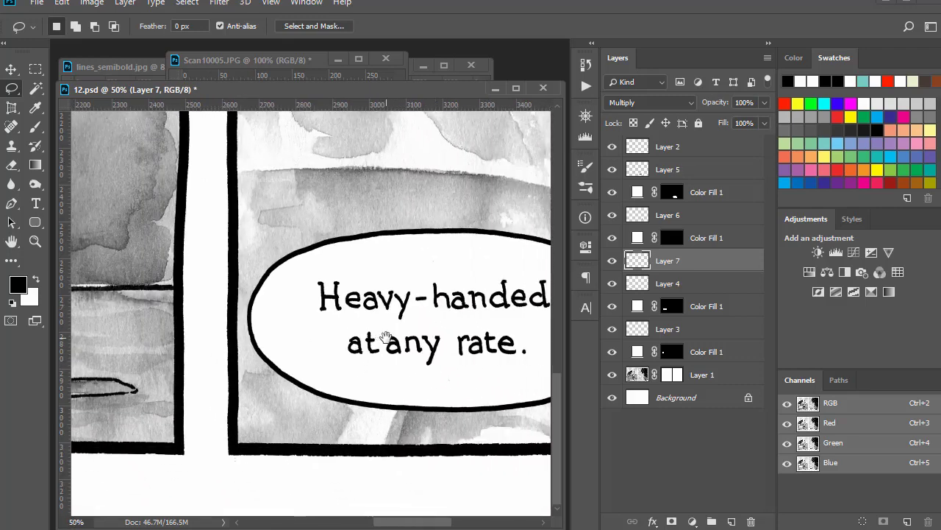
{"action": "scroll", "coordinate": [386, 337], "scroll_direction": "up", "scroll_amount": 2}
{"action": "scroll", "coordinate": [347, 332], "scroll_direction": "down", "scroll_amount": 1}
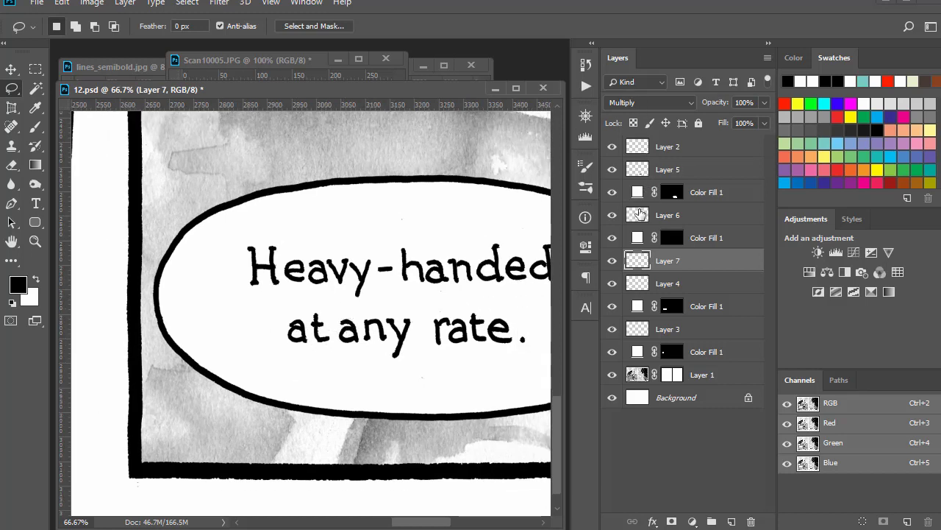
{"action": "left_click", "coordinate": [638, 170]}
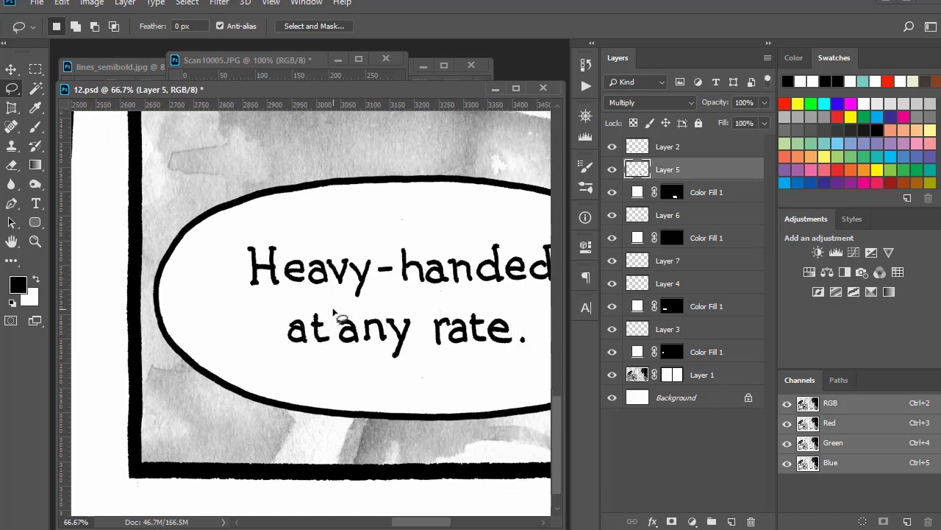
{"action": "mouse_move", "coordinate": [333, 306]}
{"action": "left_mouse_down"}
{"action": "mouse_move", "coordinate": [414, 305]}
{"action": "mouse_move", "coordinate": [422, 344]}
{"action": "mouse_move", "coordinate": [404, 366]}
{"action": "mouse_move", "coordinate": [336, 344]}
{"action": "left_mouse_up"}
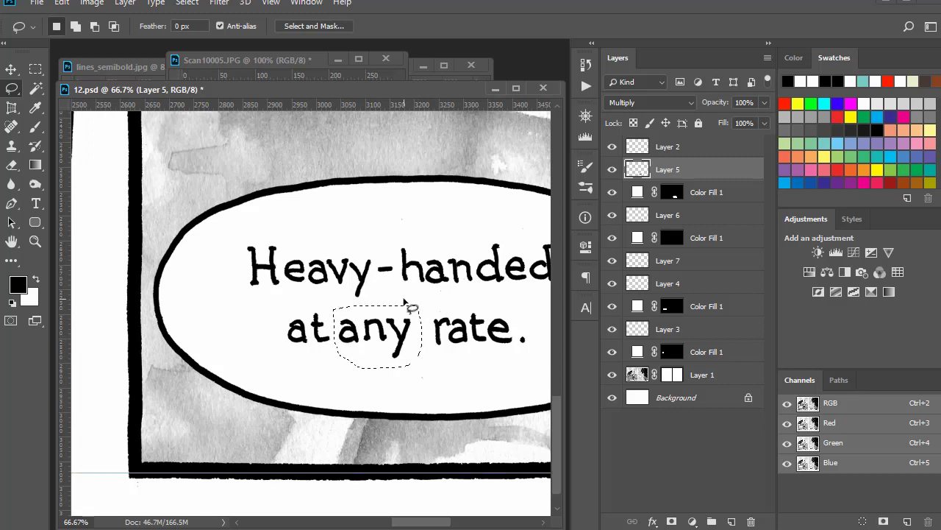
{"action": "key", "text": "ctrl+d"}
{"action": "key", "text": "ctrl+shift+Right"}
{"action": "key", "text": "ctrl+shift+Right"}
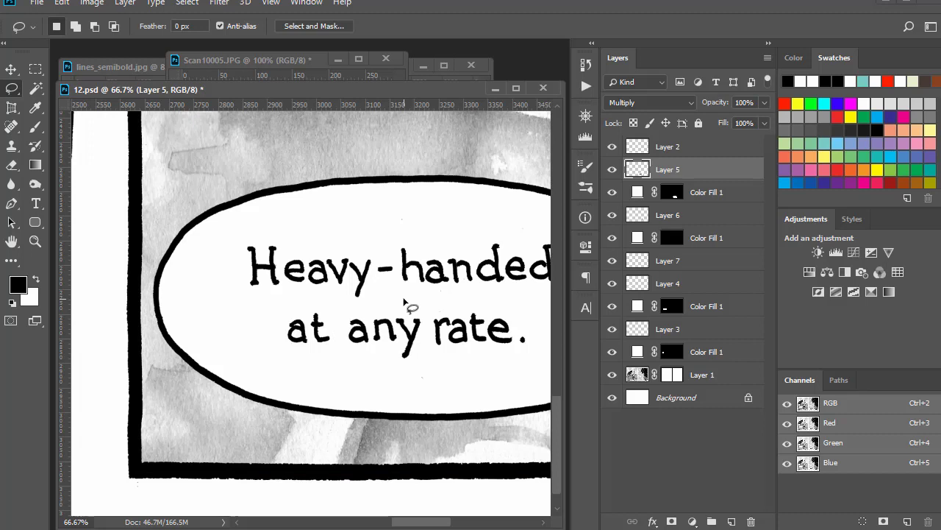
{"action": "scroll", "coordinate": [366, 269], "scroll_direction": "right", "scroll_amount": 2}
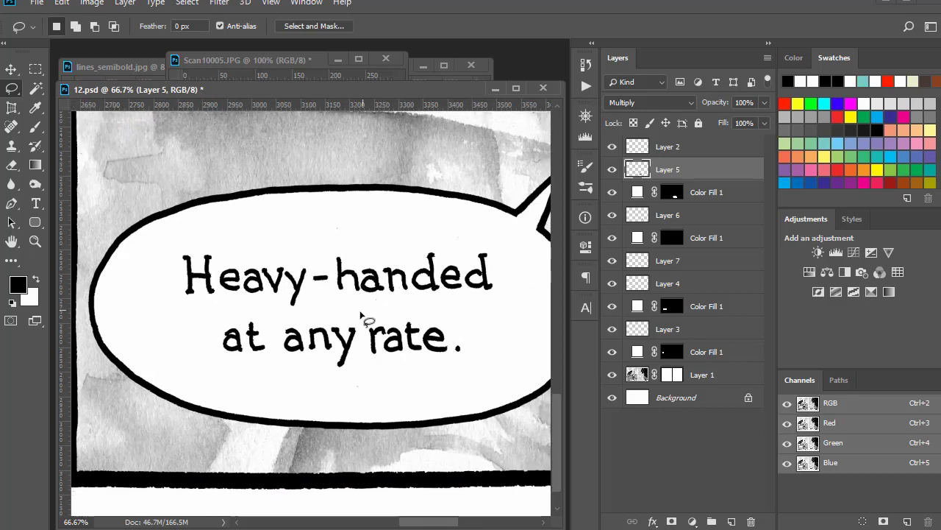
{"action": "key", "text": "ctrl+Right"}
{"action": "key", "text": "ctrl+Right"}
{"action": "key", "text": "ctrl+Right"}
{"action": "key", "text": "ctrl+Right"}
{"action": "key", "text": "ctrl+Right"}
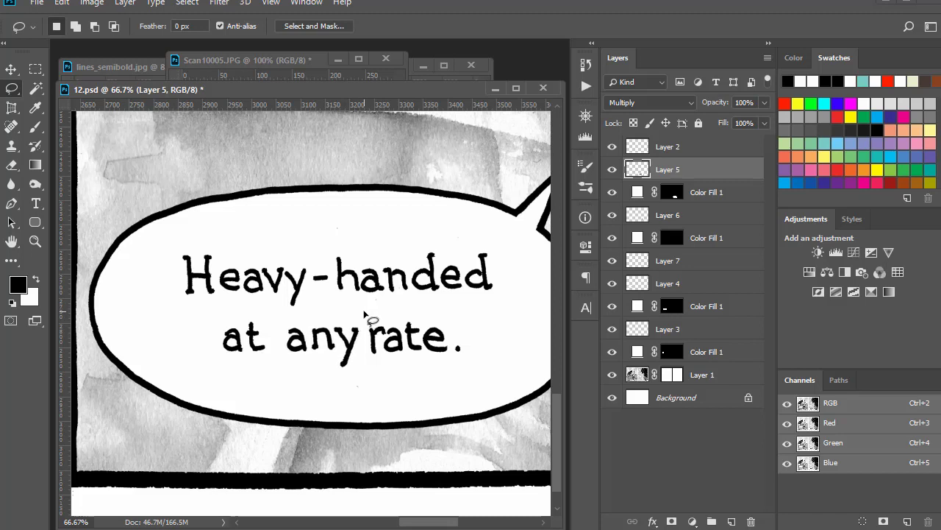
Step: Lasso the word "rate." with its period on Layer 5 and nudge it right to widen the gap after "any"
{"action": "mouse_move", "coordinate": [366, 315]}
{"action": "left_mouse_down"}
{"action": "mouse_move", "coordinate": [401, 308]}
{"action": "mouse_move", "coordinate": [482, 326]}
{"action": "mouse_move", "coordinate": [481, 358]}
{"action": "mouse_move", "coordinate": [394, 373]}
{"action": "mouse_move", "coordinate": [375, 346]}
{"action": "left_mouse_up"}
{"action": "key", "text": "ctrl+Right"}
{"action": "key", "text": "ctrl+Right"}
{"action": "key", "text": "ctrl+Right"}
{"action": "key", "text": "ctrl+Right"}
{"action": "key", "text": "ctrl+Right"}
{"action": "key", "text": "ctrl+Right"}
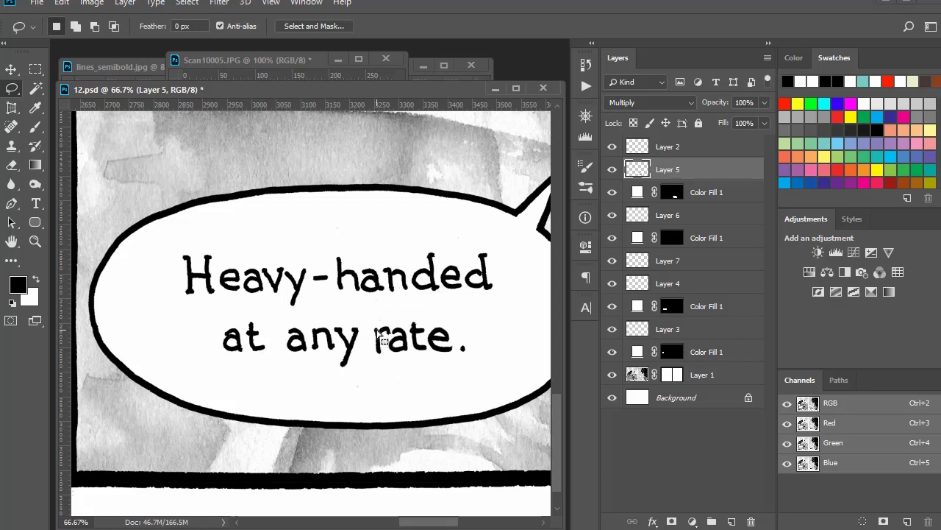
{"action": "key", "text": "ctrl+shift+Right"}
{"action": "key", "text": "ctrl+shift+Right"}
{"action": "key", "text": "ctrl+shift+Left"}
{"action": "key", "text": "ctrl+shift+Left"}
{"action": "key", "text": "ctrl+Right"}
{"action": "key", "text": "ctrl+Right"}
{"action": "key", "text": "ctrl+Right"}
{"action": "key", "text": "ctrl+Right"}
{"action": "key", "text": "ctrl+Right"}
{"action": "key", "text": "ctrl+Right"}
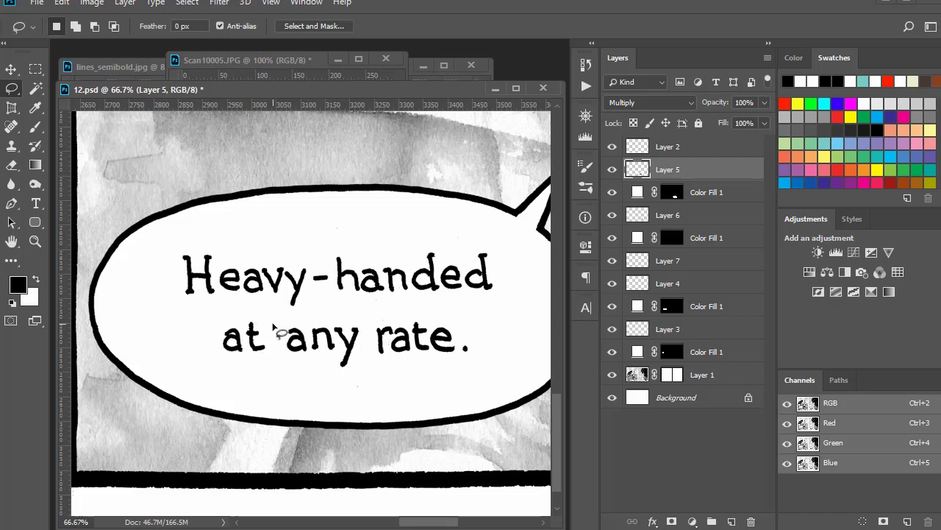
Step: Lasso the word "at" on Layer 5 and nudge it right to even out the spacing before "any"
{"action": "mouse_move", "coordinate": [267, 315]}
{"action": "left_mouse_down"}
{"action": "mouse_move", "coordinate": [256, 370]}
{"action": "mouse_move", "coordinate": [223, 361]}
{"action": "mouse_move", "coordinate": [218, 326]}
{"action": "mouse_move", "coordinate": [246, 318]}
{"action": "left_mouse_up"}
{"action": "key", "text": "ctrl+Right"}
{"action": "key", "text": "ctrl+Right"}
{"action": "key", "text": "ctrl+Right"}
{"action": "key", "text": "ctrl+Right"}
{"action": "key", "text": "ctrl+Right"}
{"action": "key", "text": "ctrl+Right"}
{"action": "key", "text": "ctrl+Right"}
{"action": "key", "text": "ctrl+Right"}
{"action": "key", "text": "ctrl+Right"}
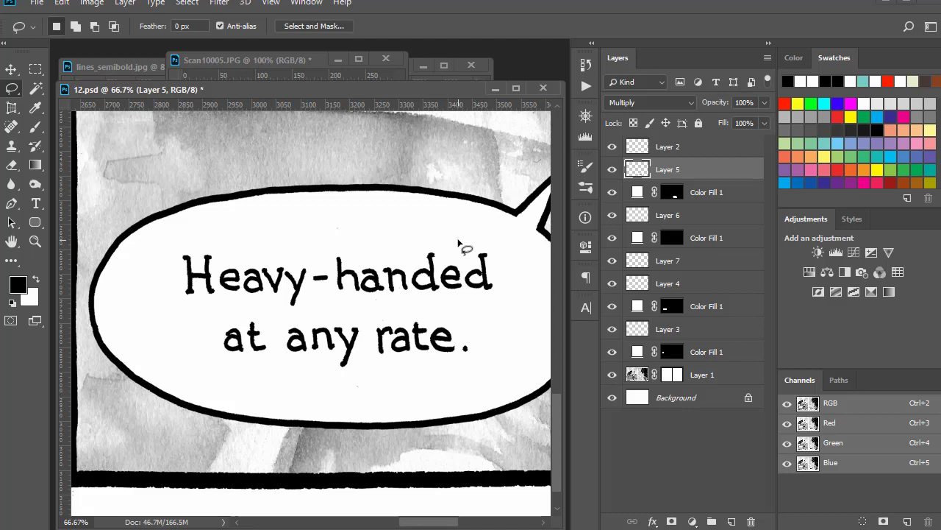
{"action": "key", "text": "ctrl+Right"}
{"action": "key", "text": "ctrl+Right"}
{"action": "key", "text": "ctrl+Right"}
{"action": "key", "text": "ctrl+Right"}
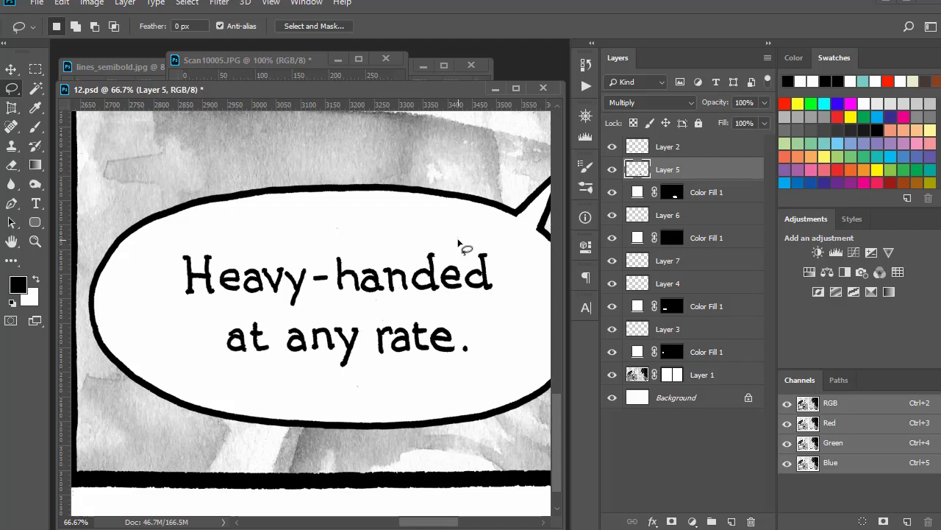
Step: Check the whole two-panel page and save 12.psd
{"action": "key", "text": "ctrl+minus"}
{"action": "key", "text": "ctrl+minus"}
{"action": "key", "text": "ctrl+minus"}
{"action": "key", "text": "ctrl+minus"}
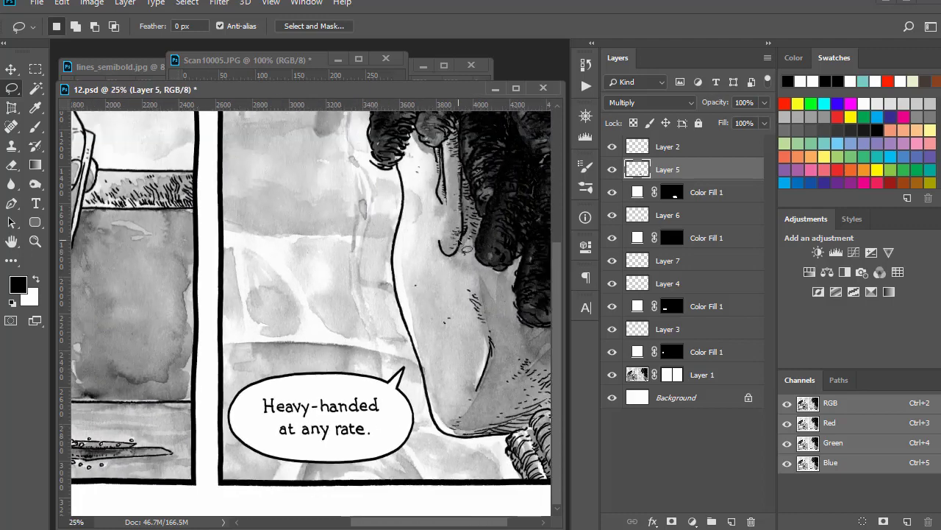
{"action": "key", "text": "ctrl+minus"}
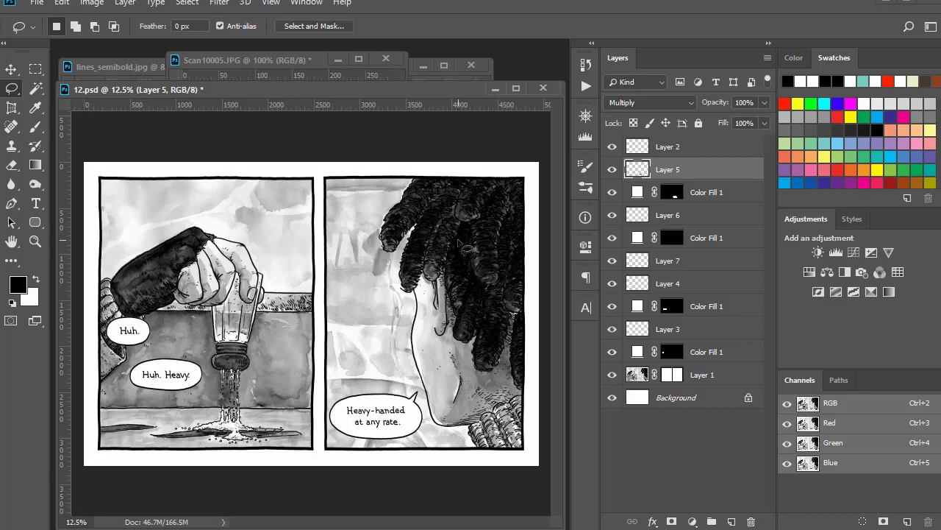
{"action": "key", "text": "ctrl+s"}
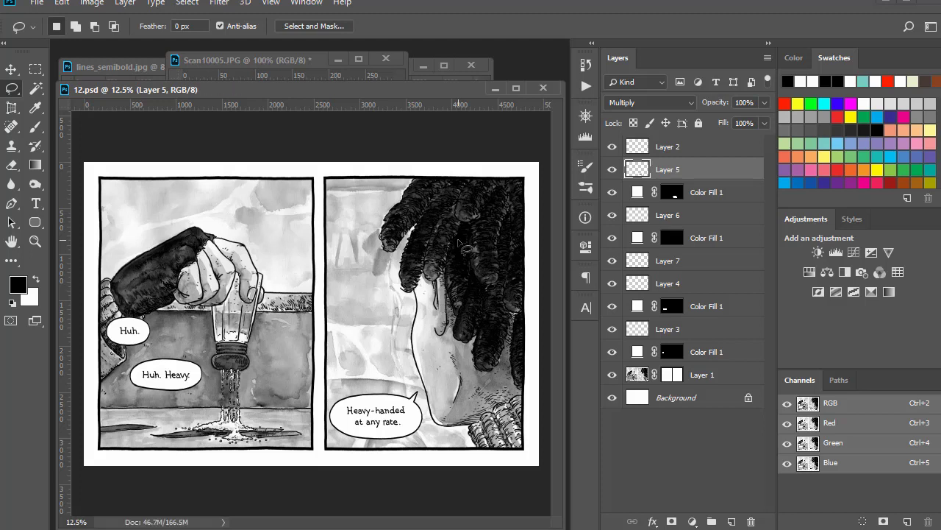